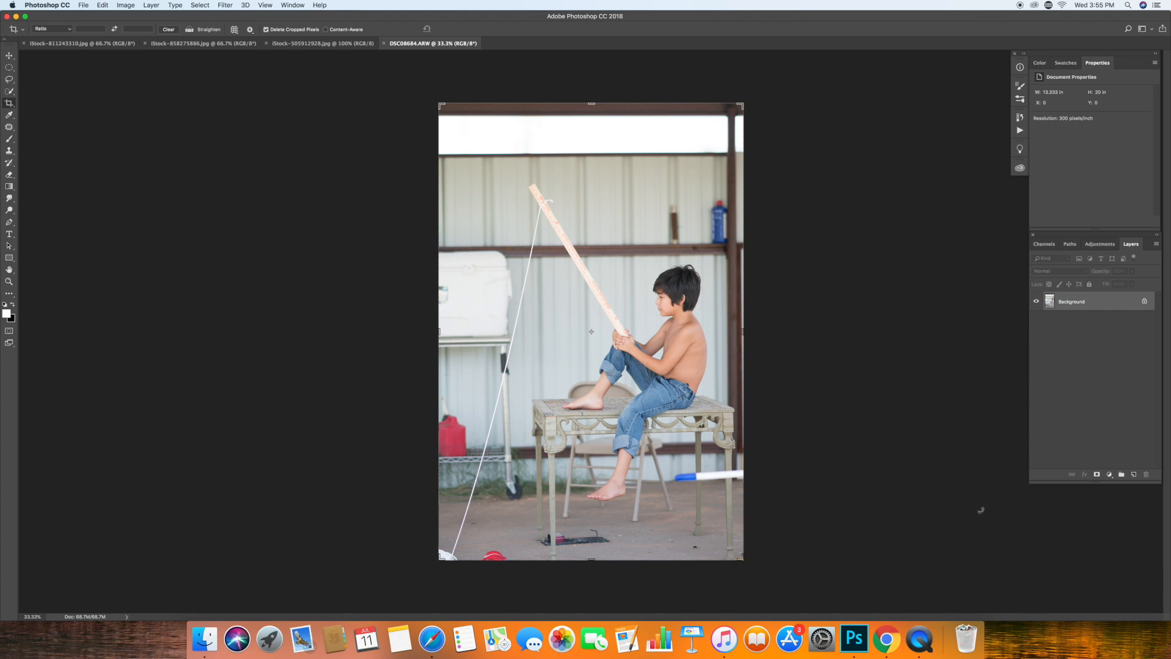
Trace a closed Pen path along the outer and inner edges of the crescent moon in iStock-505912928.jpg.
left_click(136, 45)
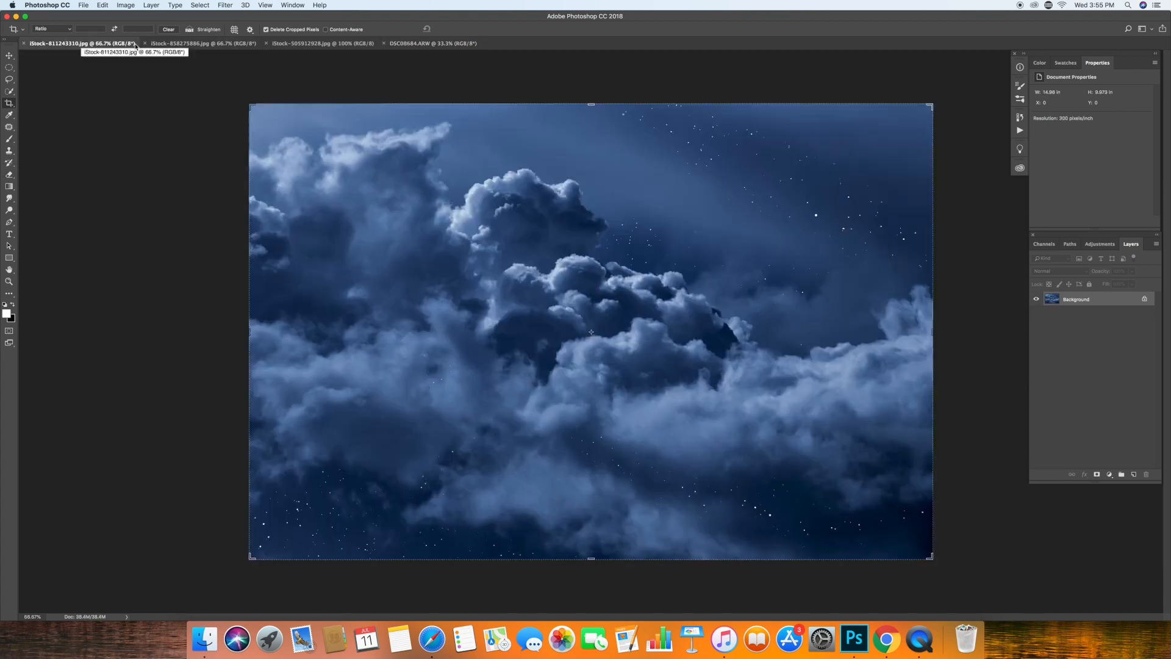
left_click(323, 43)
left_click(9, 222)
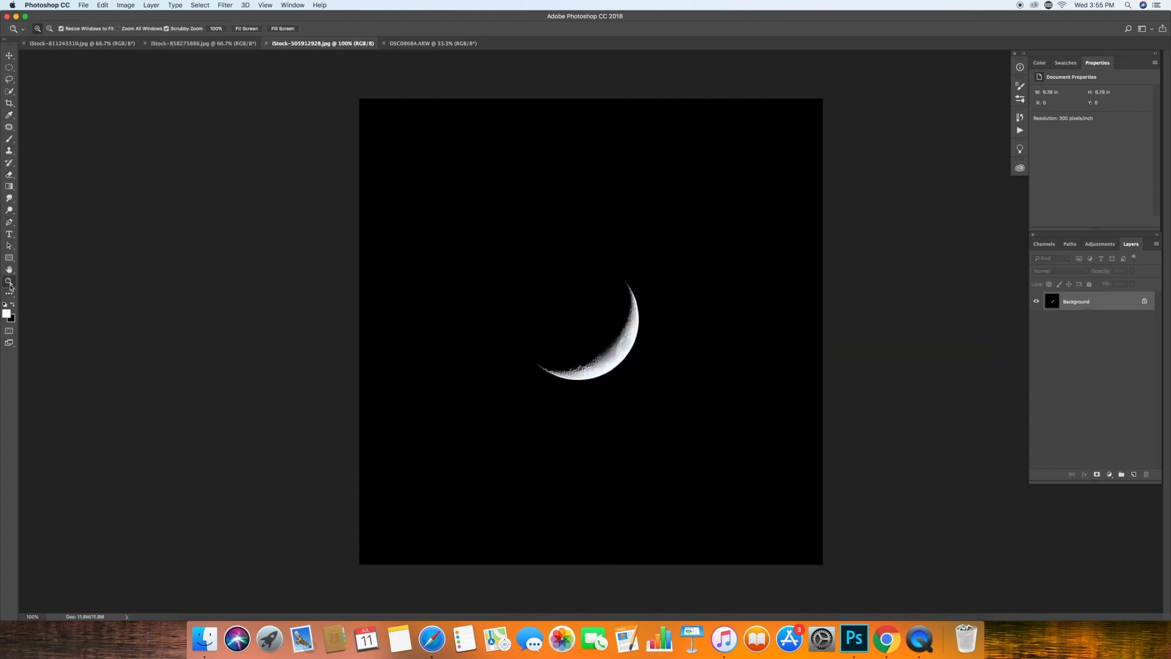
key("super+plus")
key("super+plus")
left_click(421, 377)
left_click(426, 384)
left_click(439, 393)
left_click(452, 402)
left_click(469, 409)
left_click(493, 419)
left_click(520, 425)
left_click(550, 427)
left_click(577, 424)
left_click(608, 417)
left_click(642, 400)
left_click(656, 390)
left_click(667, 379)
left_click(679, 366)
left_click(695, 348)
left_click(704, 334)
left_click(712, 316)
left_click(720, 301)
left_click(725, 278)
left_click(726, 264)
left_click(727, 251)
left_click(727, 238)
left_click(727, 226)
left_click(725, 213)
left_click(722, 196)
left_click(710, 164)
left_click(703, 153)
left_click(700, 146)
left_click(695, 141)
left_click(689, 133)
left_click(693, 143)
left_click(698, 152)
left_click(699, 164)
left_click(701, 182)
left_click(700, 196)
left_click(696, 224)
left_click(695, 235)
left_click(690, 246)
left_click(684, 258)
left_click(677, 272)
left_click(671, 284)
left_click(657, 305)
left_click(644, 317)
left_click(636, 324)
left_click(623, 339)
left_click(609, 350)
left_click(602, 360)
left_click(590, 366)
left_click(574, 377)
left_click(558, 384)
left_click(530, 392)
left_click(515, 395)
left_click(500, 395)
left_click(477, 398)
left_click(458, 396)
left_click(444, 391)
left_click(421, 377)
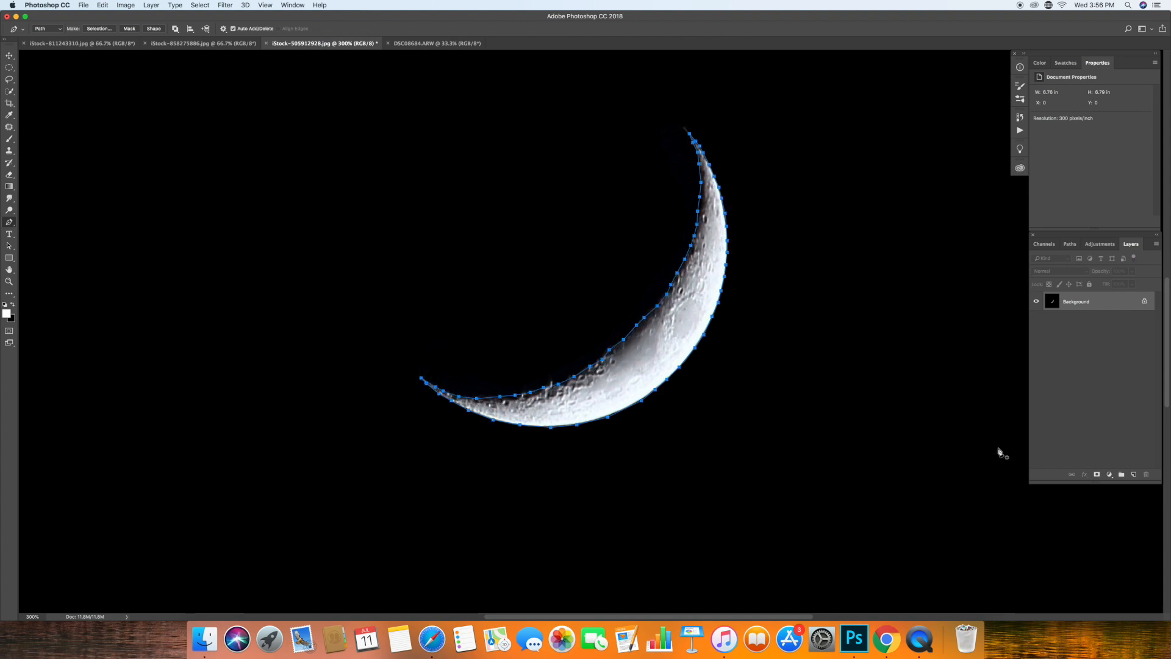
Turn the crescent moon path into a selection and copy the moon.
left_click(99, 28)
left_click(640, 268)
left_click(83, 4)
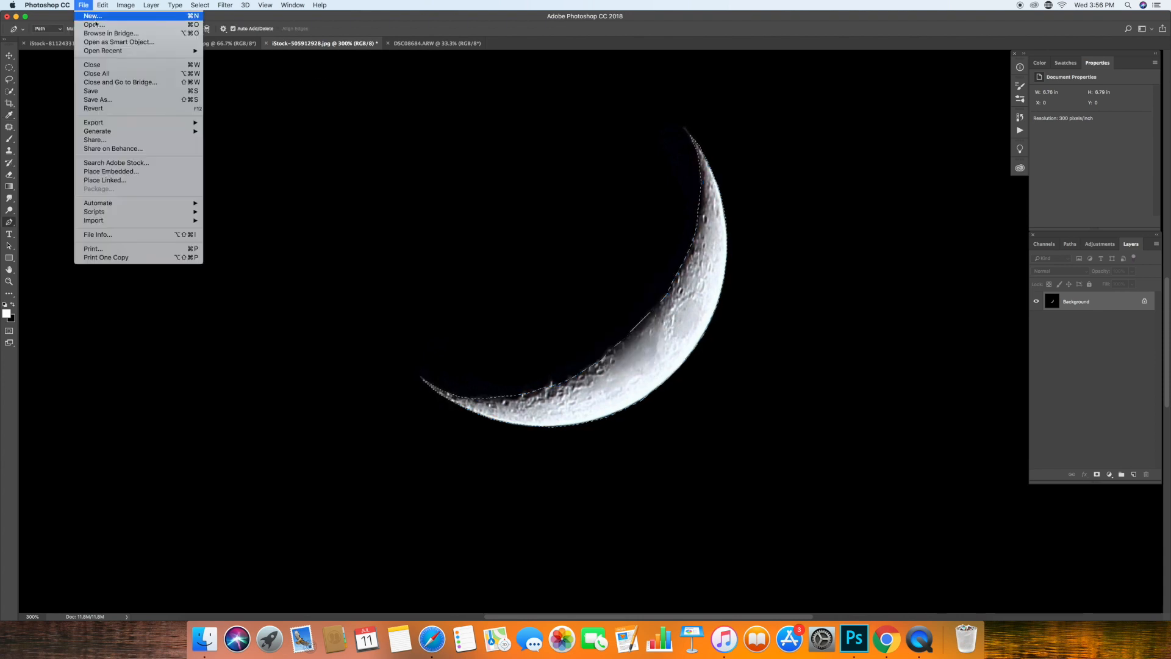
mouse_move(102, 5)
left_click(105, 70)
Paste the copied moon into the night cloud image iStock-811243310.jpg.
left_click(136, 44)
left_click(88, 5)
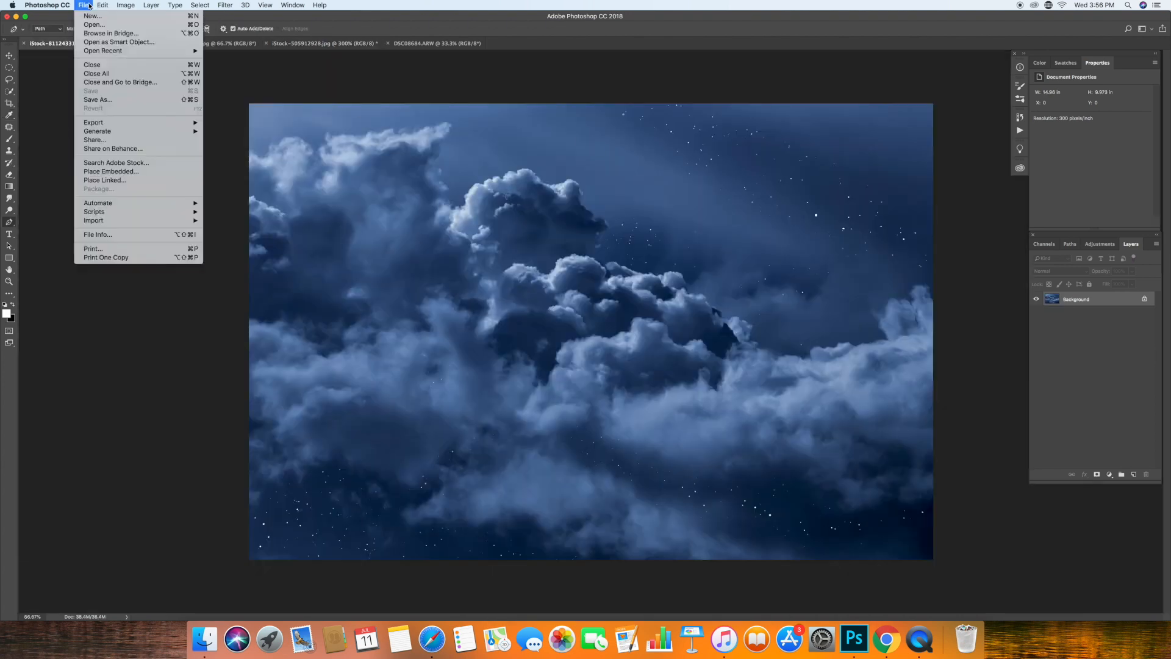
mouse_move(103, 4)
left_click(105, 87)
Free-transform the pasted moon, enlarging it to about 4.9 × 5.05 in and placing it in the upper-right of the night sky.
left_click(671, 335)
key("super+t")
left_click_drag(627, 369, 665, 367)
left_click_drag(616, 346, 805, 230)
left_click_drag(802, 173, 894, 88)
left_click_drag(737, 350, 719, 403)
left_click_drag(923, 207, 913, 209)
left_click_drag(952, 319, 899, 375)
left_click_drag(879, 330, 876, 305)
left_click(423, 28)
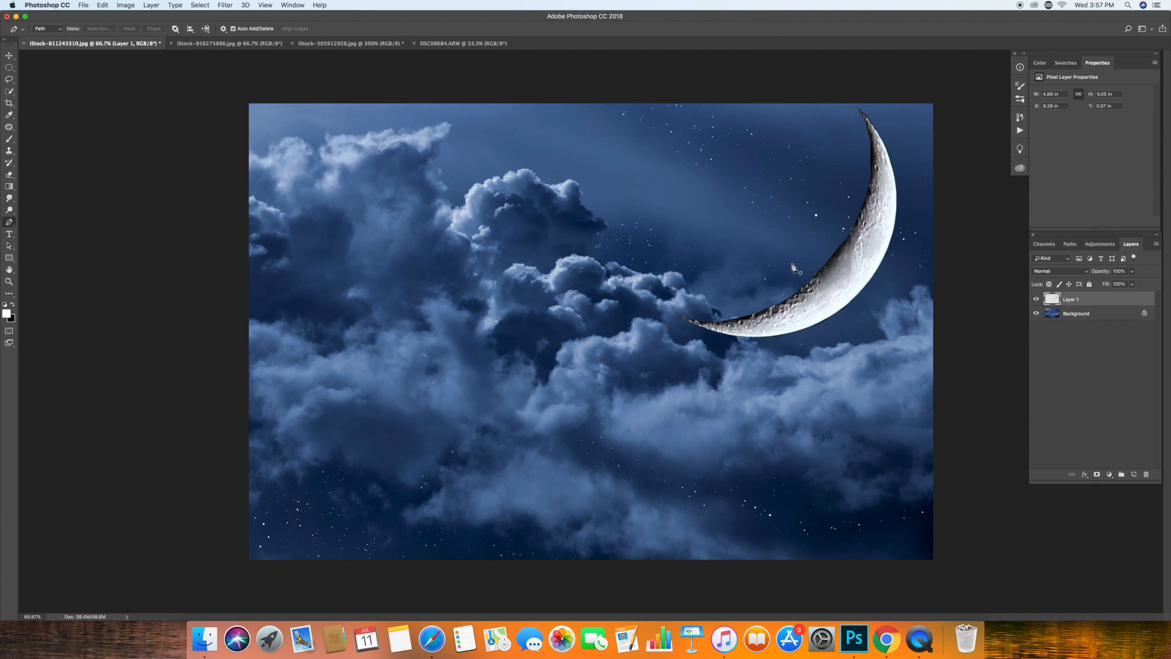
Start a Pen path in DSC08684.ARW around the wooden yardstick's upper end and the string's knot.
left_click(455, 43)
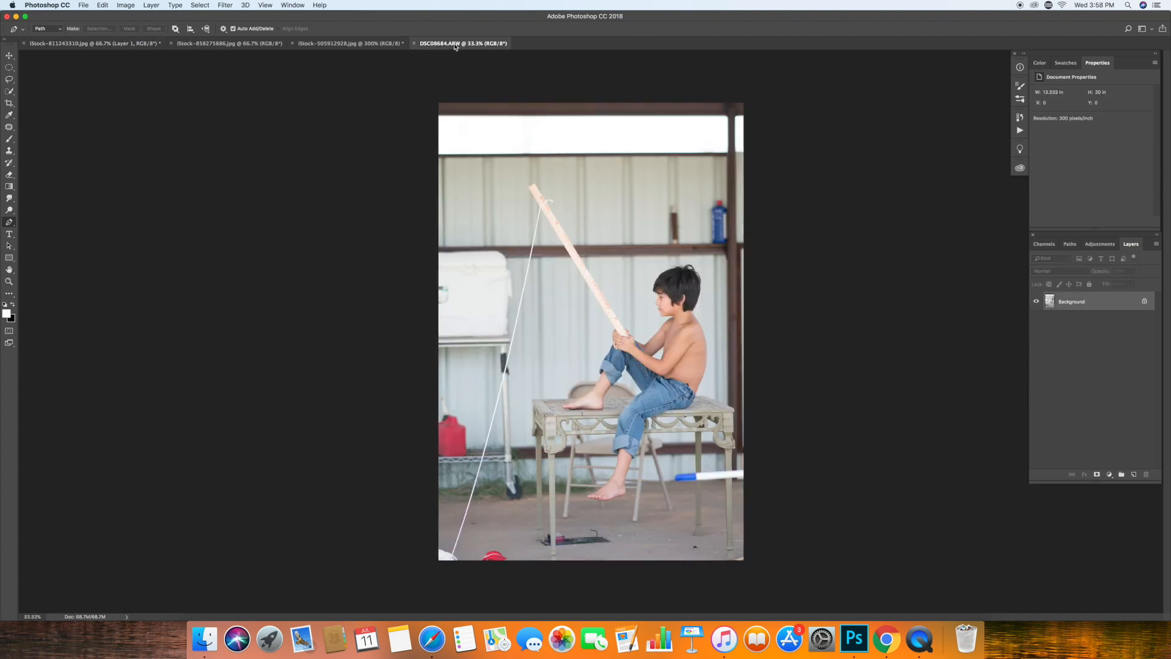
left_click(10, 281)
key("super+plus")
key("super+plus")
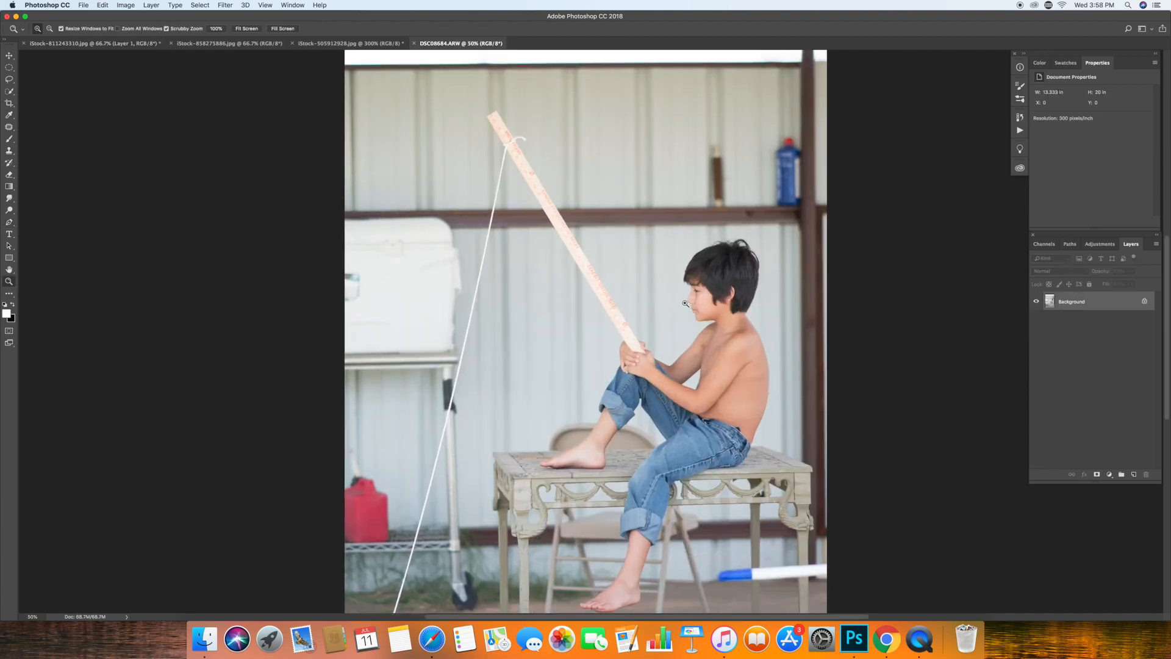
key("space")
left_click_drag(484, 152, 366, 249)
left_click(315, 163)
left_click(327, 156)
left_click(333, 164)
left_click(346, 185)
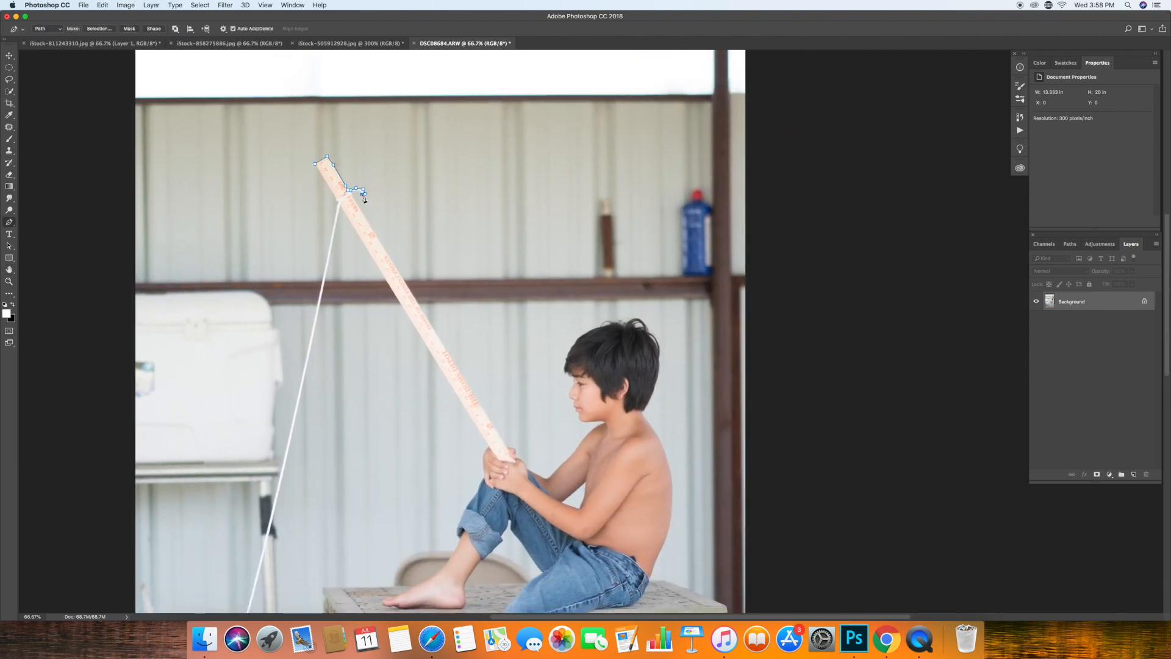
left_click(362, 213)
left_click(379, 239)
Continue the path down the yardstick's right edge to the boy's hands.
key("z")
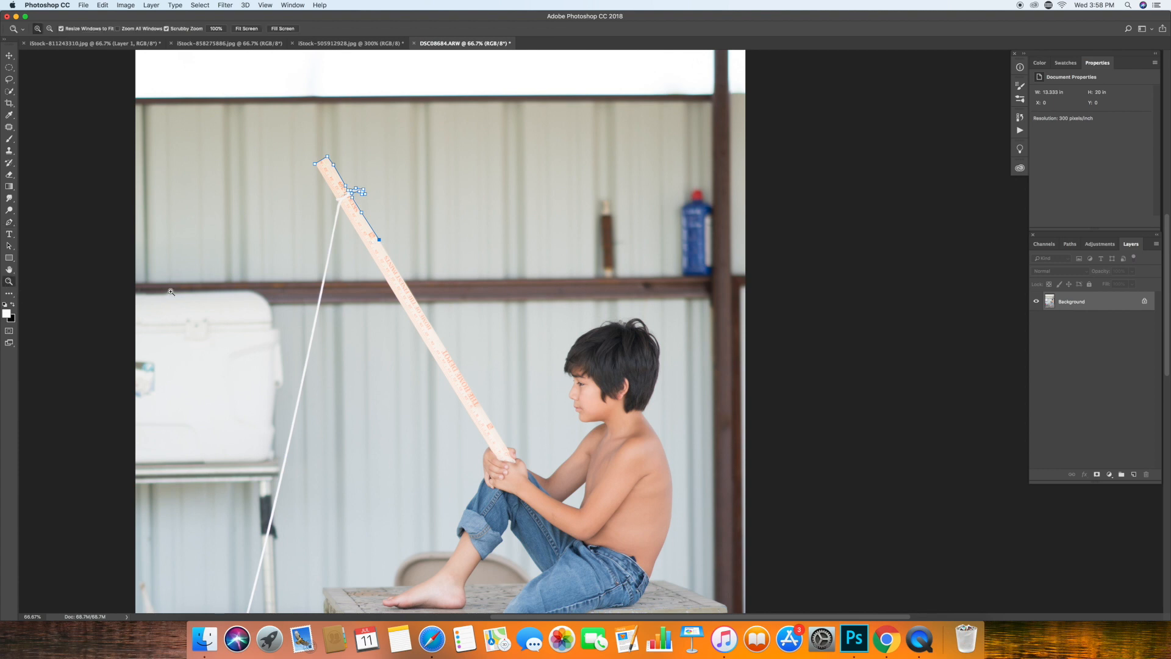
left_click(391, 305)
key("p")
left_click(400, 253)
left_click(433, 306)
left_click(471, 367)
left_click(509, 430)
left_click(538, 478)
left_click(564, 518)
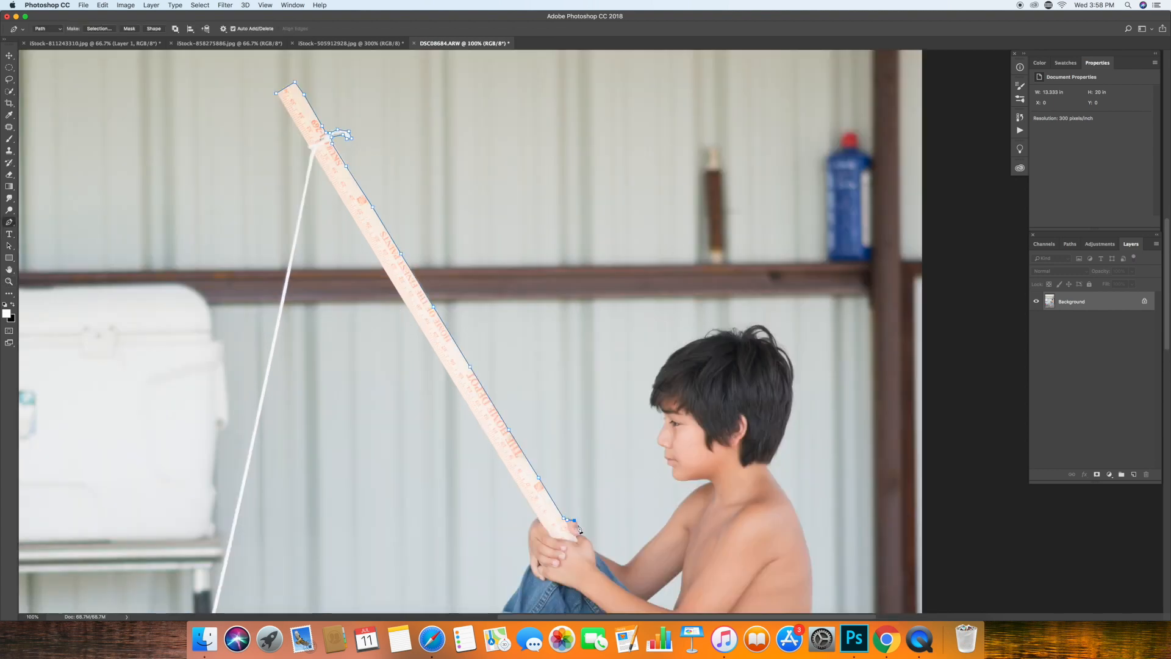
Continue the path around the boy's hands, body and feet.
left_click(581, 536)
left_click(594, 551)
left_click_drag(533, 336, 225, 232)
left_click(391, 380, "super")
left_click(373, 397)
left_click(388, 385)
left_click(402, 379)
left_click(390, 370)
left_click(380, 370)
left_click(367, 371)
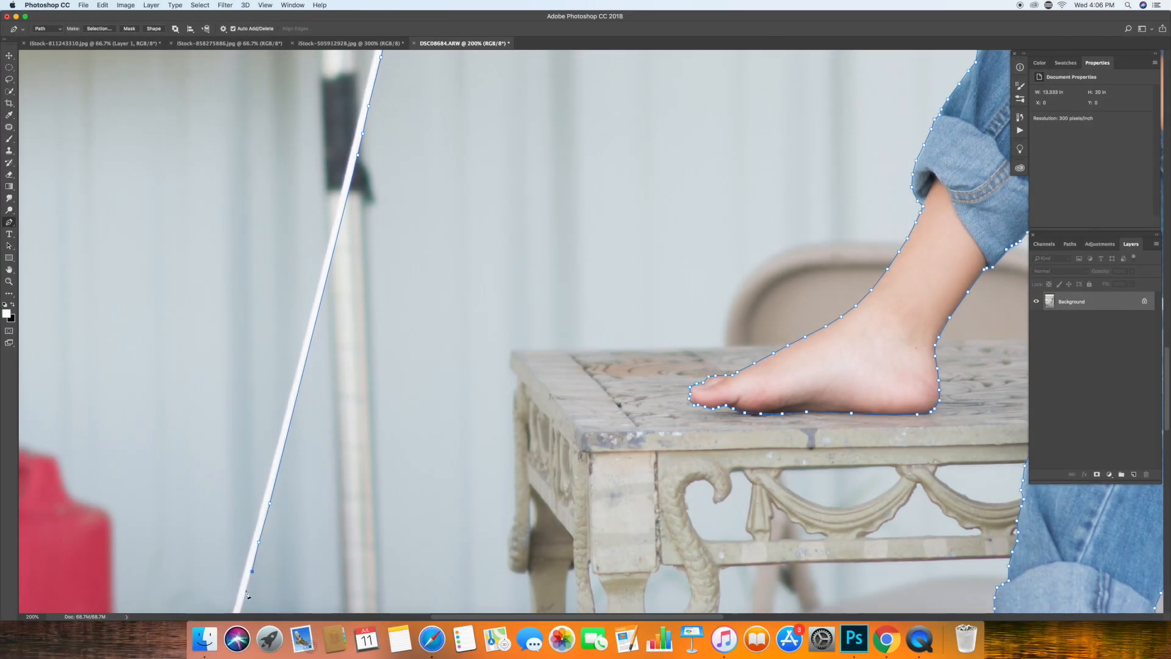
Trace around the lower end of the fishing string and back up its other edge to the yardstick, closing the path.
scroll(586, 329, "down", 6)
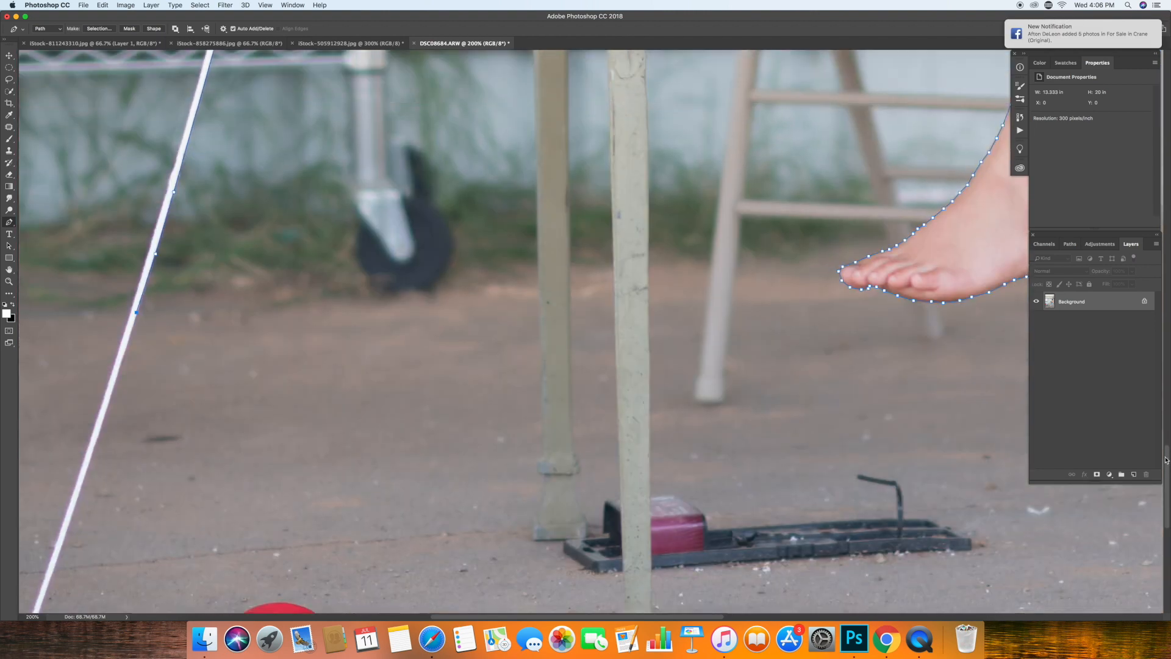
scroll(82, 473, "down", 5)
left_click(118, 349)
left_click(150, 249)
left_click(161, 210)
left_click(169, 182)
left_click(176, 159)
scroll(618, 473, "up", 6)
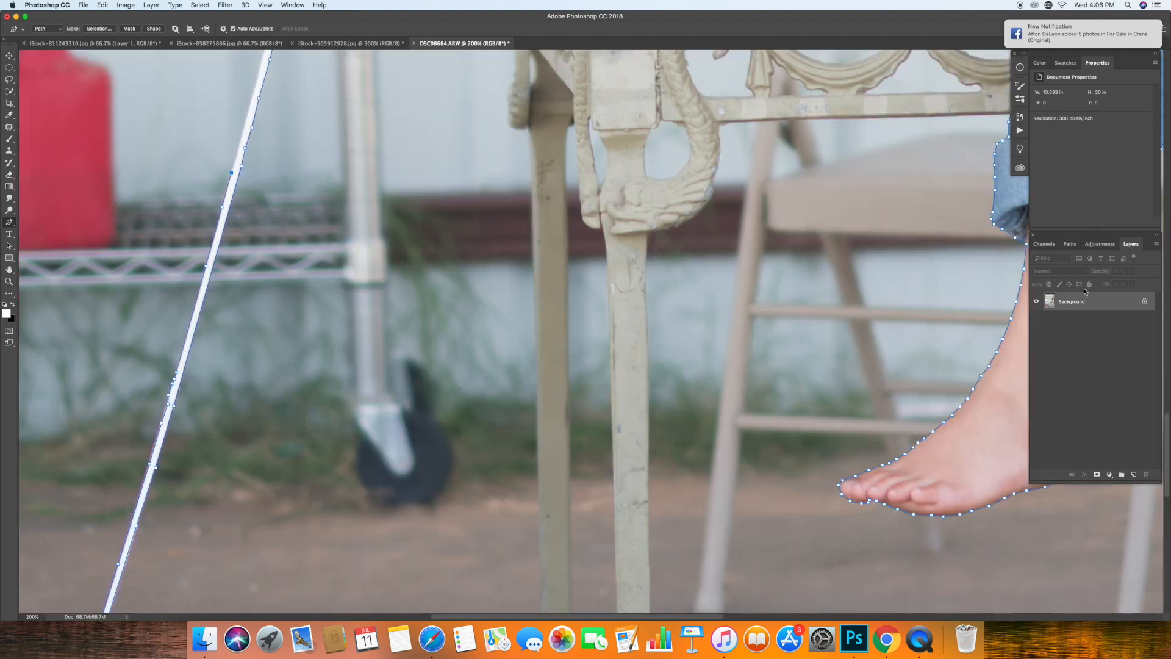
scroll(618, 473, "up", 4)
left_click(272, 435)
left_click(285, 383)
left_click(301, 319)
left_click(317, 259)
left_click(329, 213)
left_click(336, 183)
left_click(342, 156)
left_click(348, 129)
left_click_drag(1167, 419, 1167, 360)
left_click(365, 462)
left_click(382, 393)
left_click(395, 339)
left_click(406, 289)
left_click(418, 238)
scroll(413, 494, "up", 6)
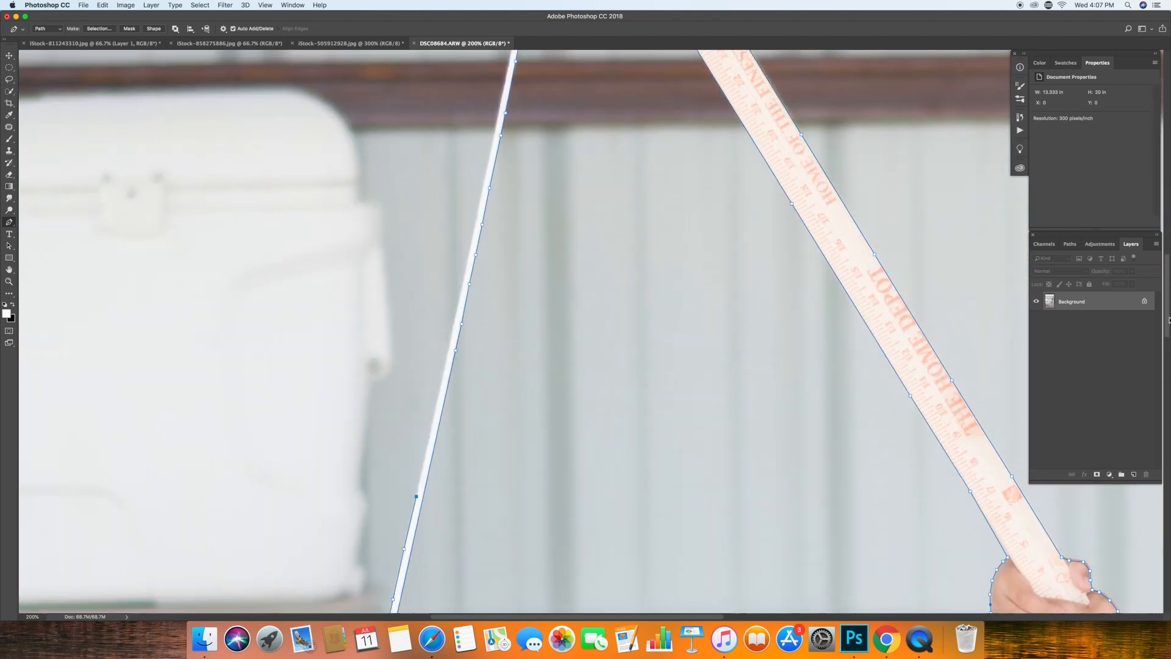
left_click(445, 443)
left_click(467, 344)
left_click(479, 287)
left_click(489, 236)
left_click(499, 190)
left_click(507, 146)
left_click(515, 113)
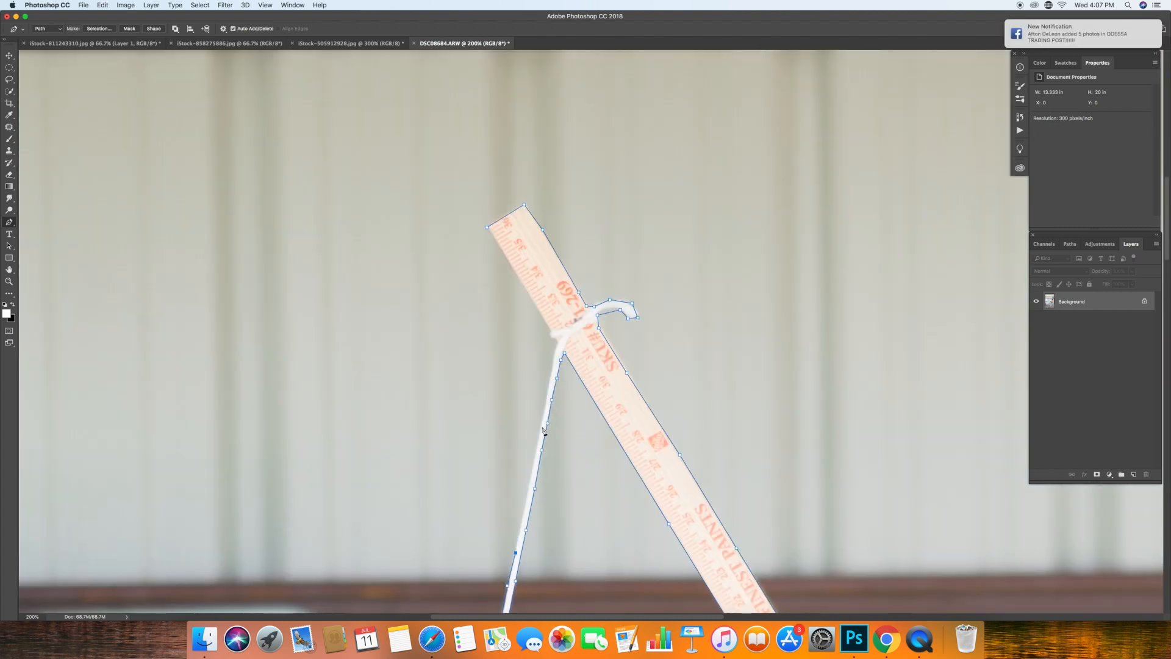
left_click(547, 423)
left_click(553, 375)
left_click(555, 347)
left_click(551, 331)
left_click(487, 228)
Convert the path around the boy and fishing pole into a selection and copy it.
left_click(99, 29)
left_click(638, 264)
left_click(84, 5)
mouse_move(103, 5)
left_click(110, 71)
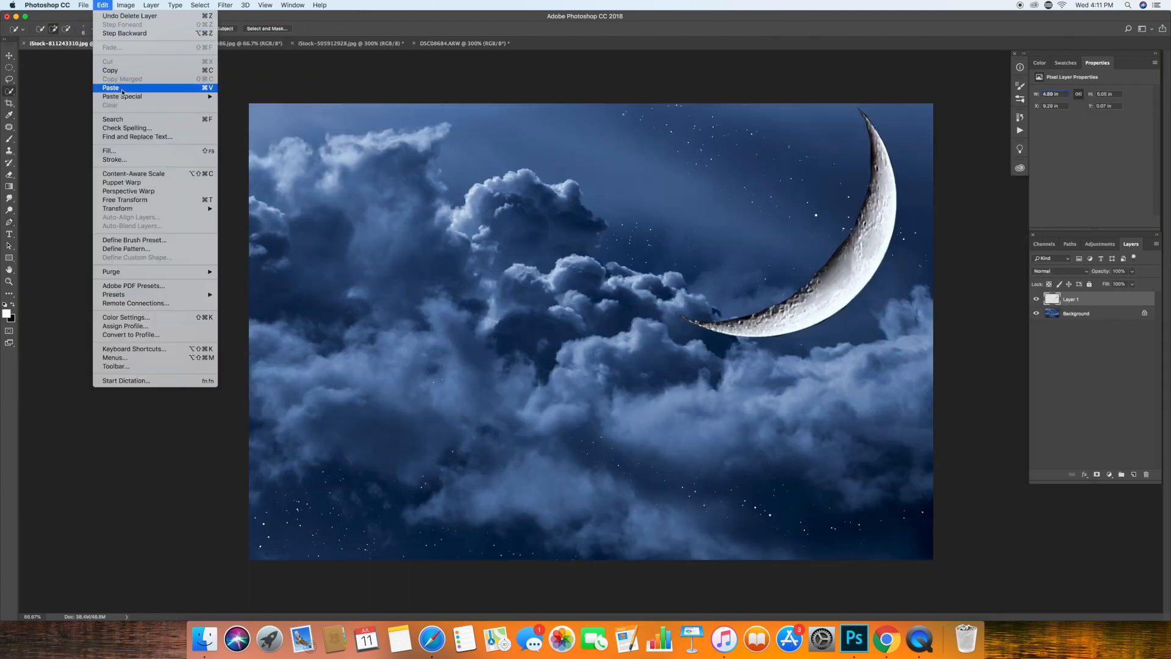
Paste the boy with the fishing pole into the sky image, scale him to about 43%, and seat him on the crescent moon.
left_click(111, 87)
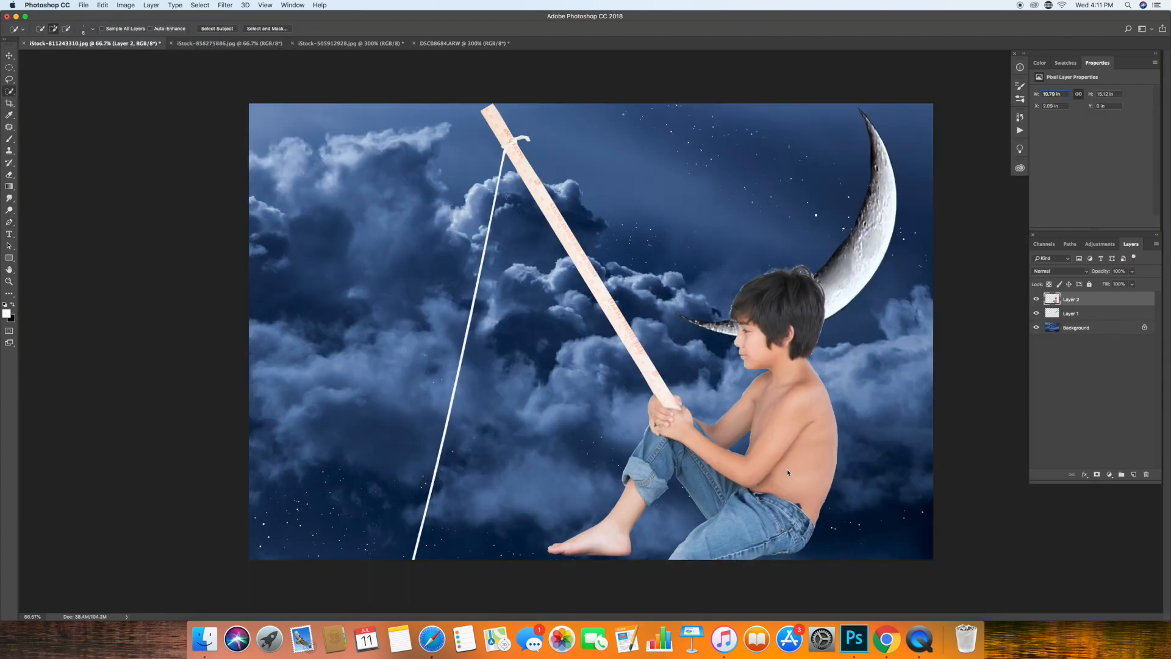
key("ctrl+t")
left_click_drag(774, 467, 770, 207)
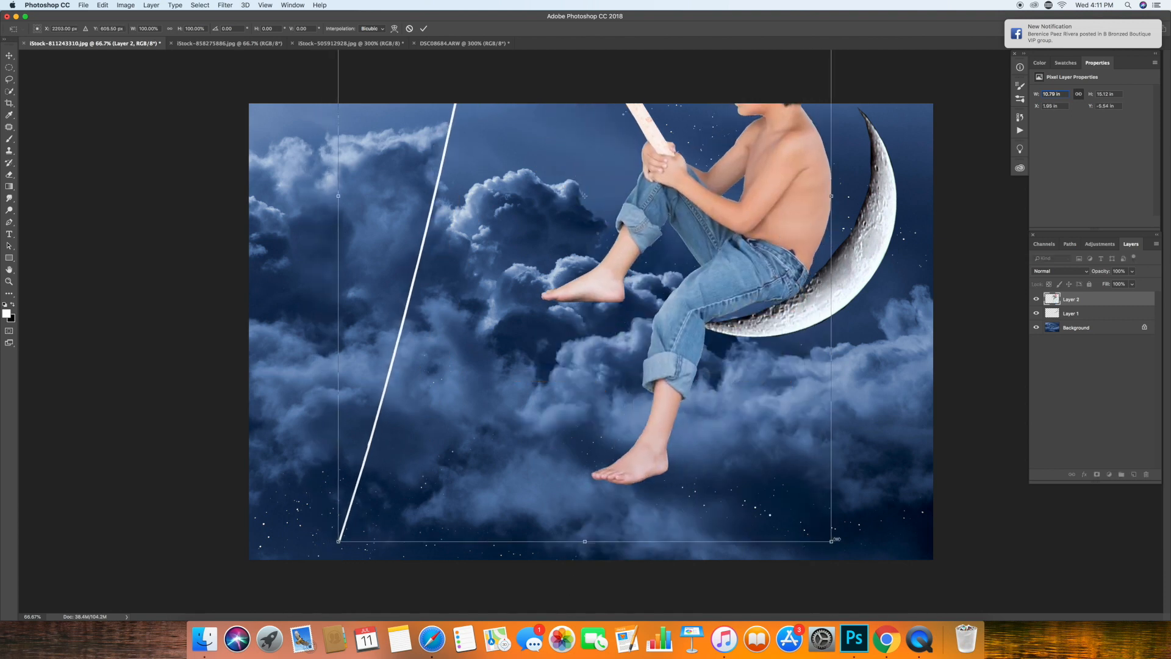
left_click_drag(829, 539, 657, 416)
left_click_drag(598, 364, 737, 499)
left_click_drag(804, 551, 732, 356)
left_click_drag(706, 250, 746, 361)
left_click_drag(773, 467, 752, 401)
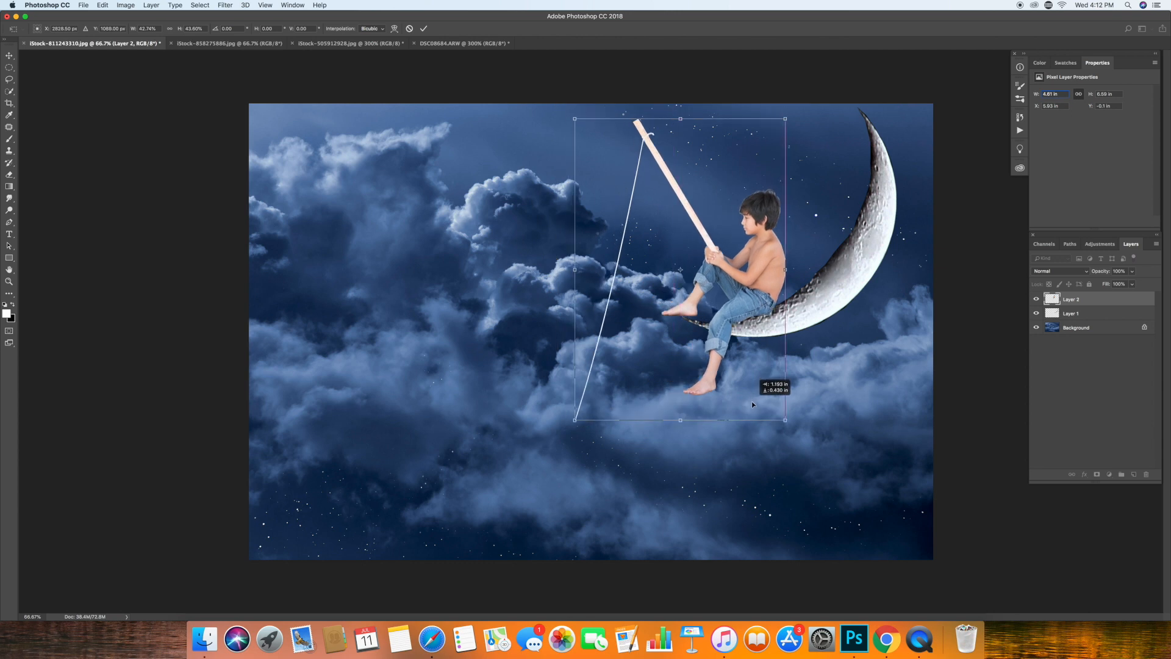
left_click(423, 28)
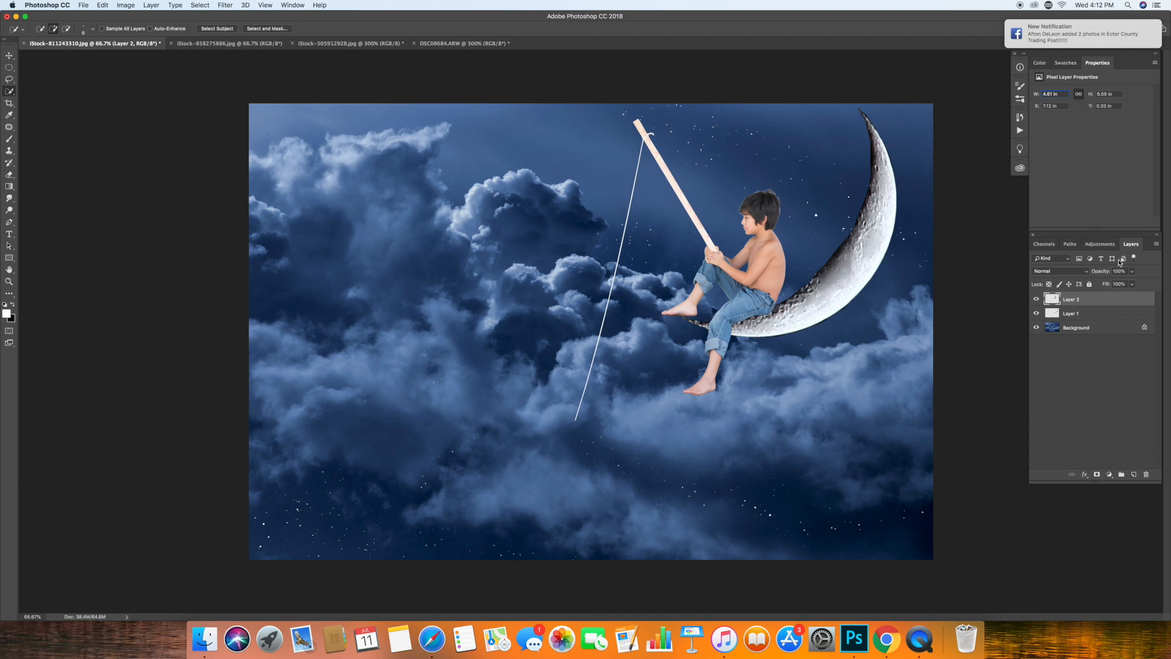
Add a Curves adjustment layer above the moon layer and clip it to the moon.
left_click(1075, 315)
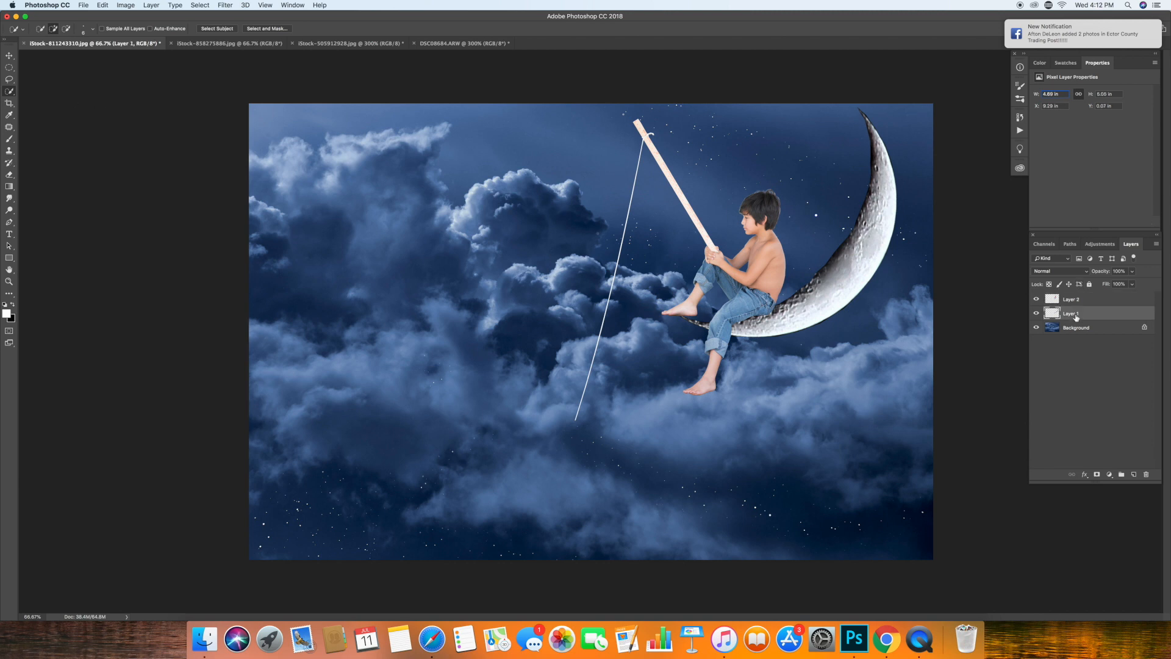
left_click(1109, 474)
left_click(1126, 530)
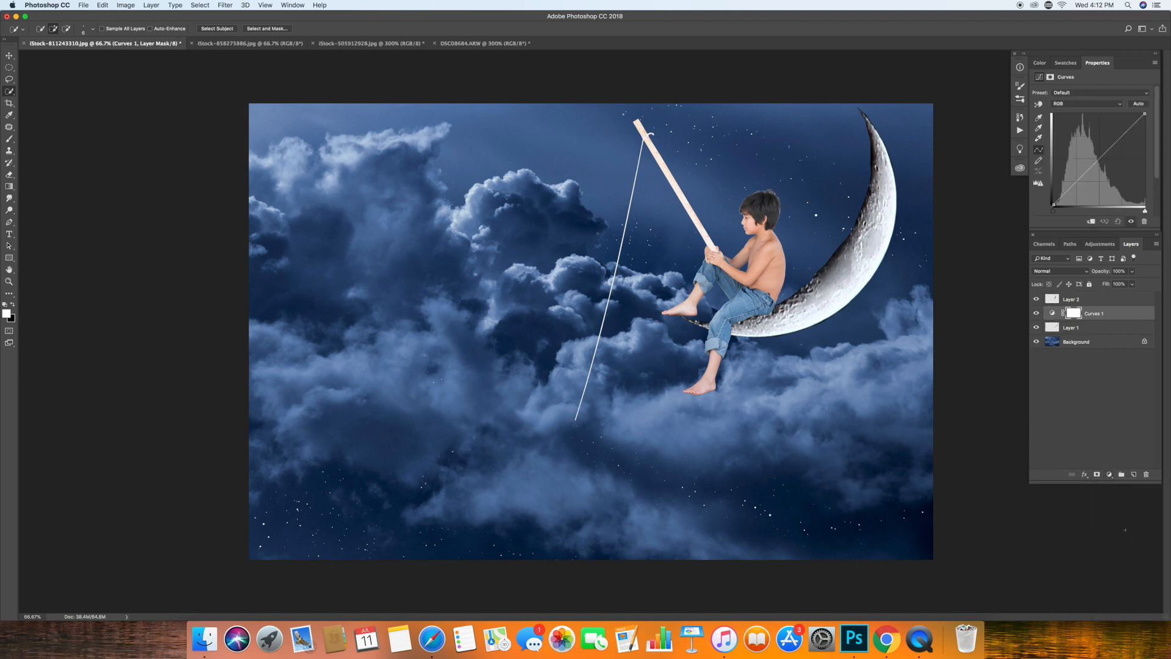
left_click(151, 5)
left_click(168, 172)
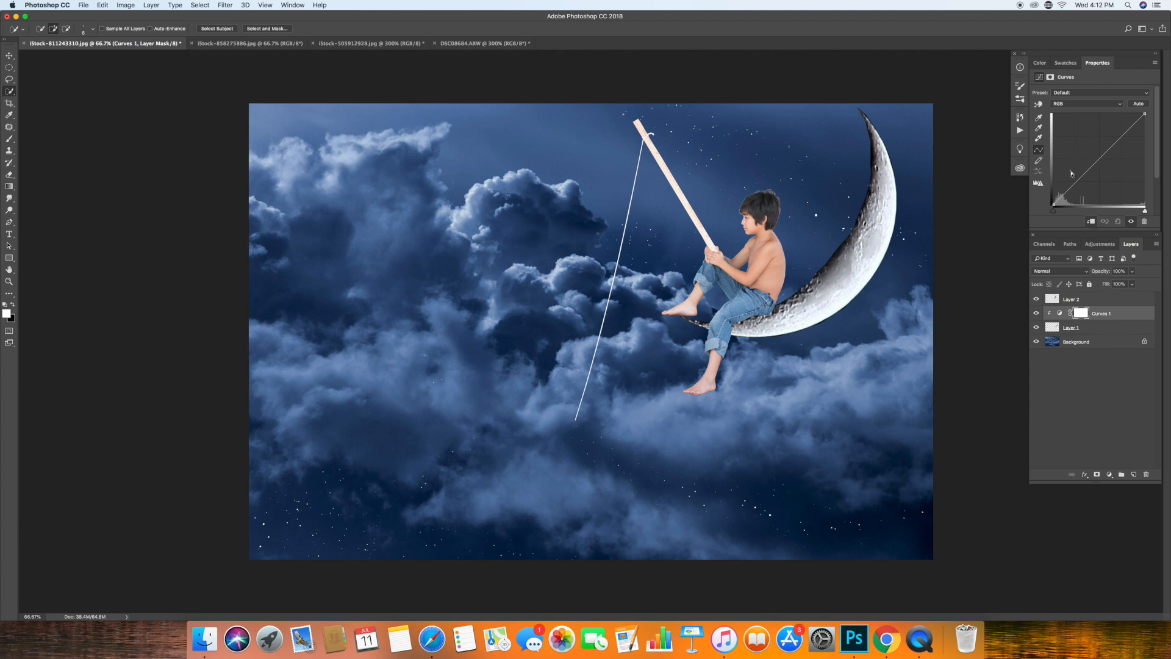
Adjust the moon's Curves by raising the Blue channel, lowering the RGB midtones, and lifting the RGB shadows.
left_click(1086, 104)
left_click(1074, 130)
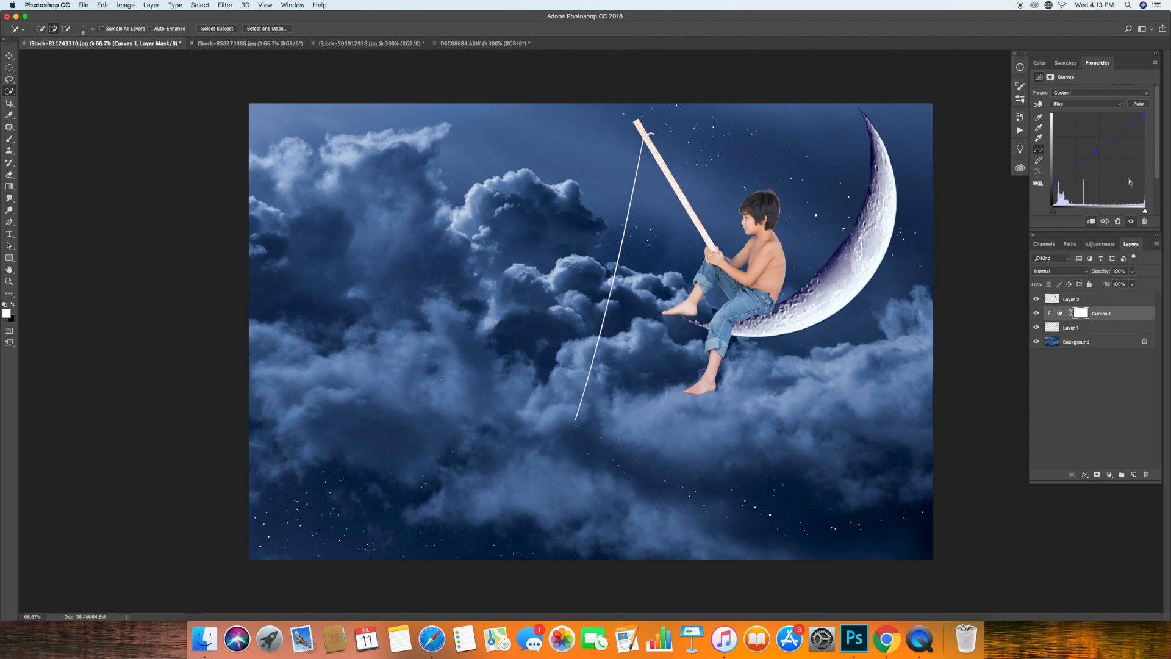
left_click(1083, 107)
left_click(1082, 83)
left_click_drag(1103, 157, 1105, 165)
left_click(1132, 135)
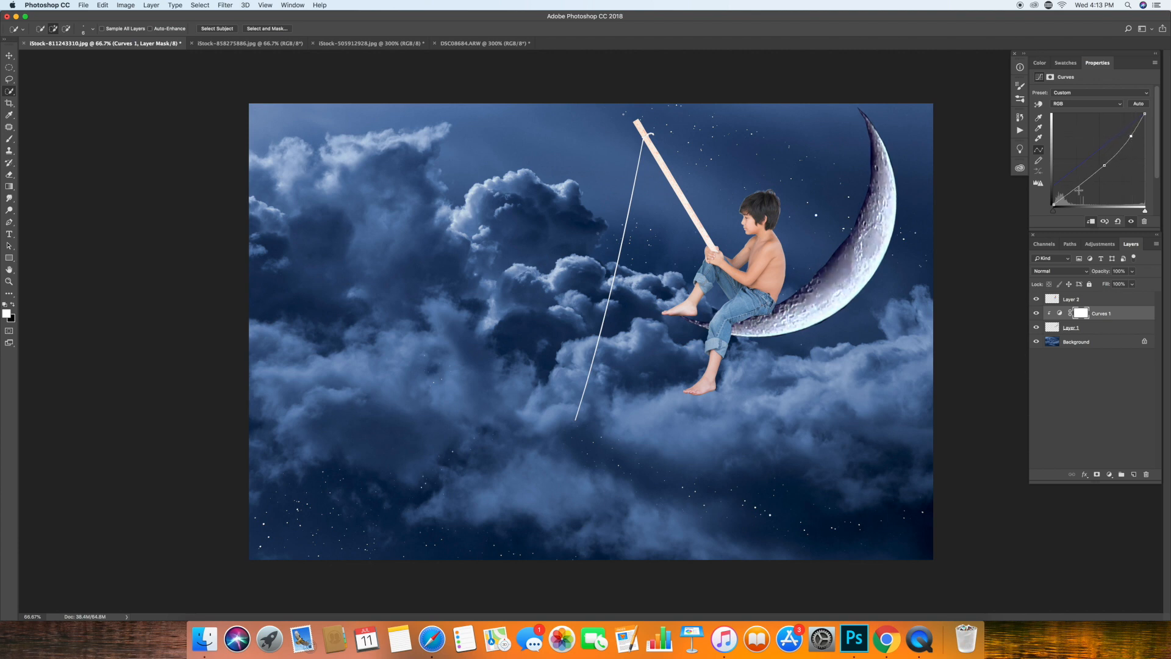
left_click_drag(1077, 188, 1068, 182)
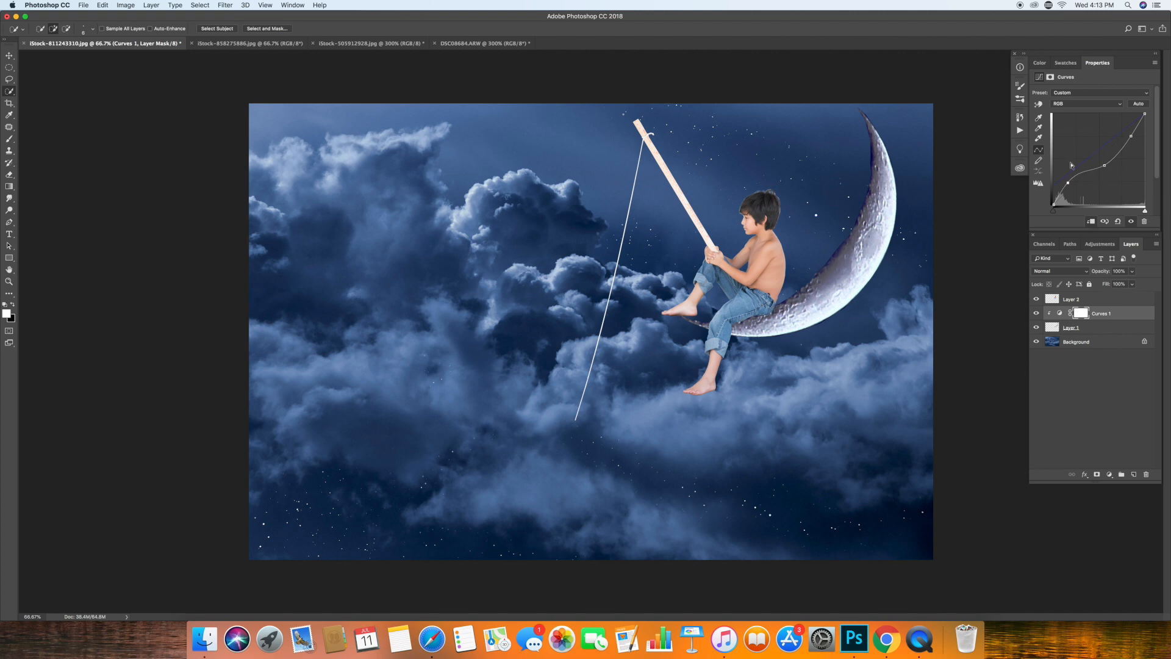
left_click(1039, 399)
left_click(150, 6)
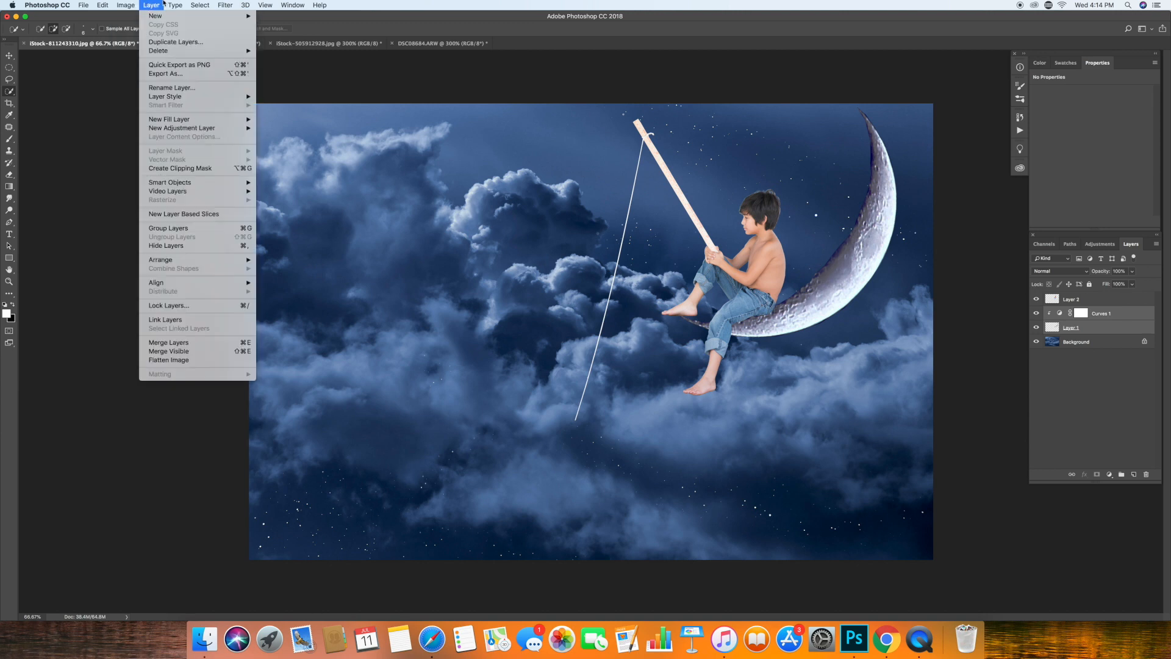
left_click(161, 355)
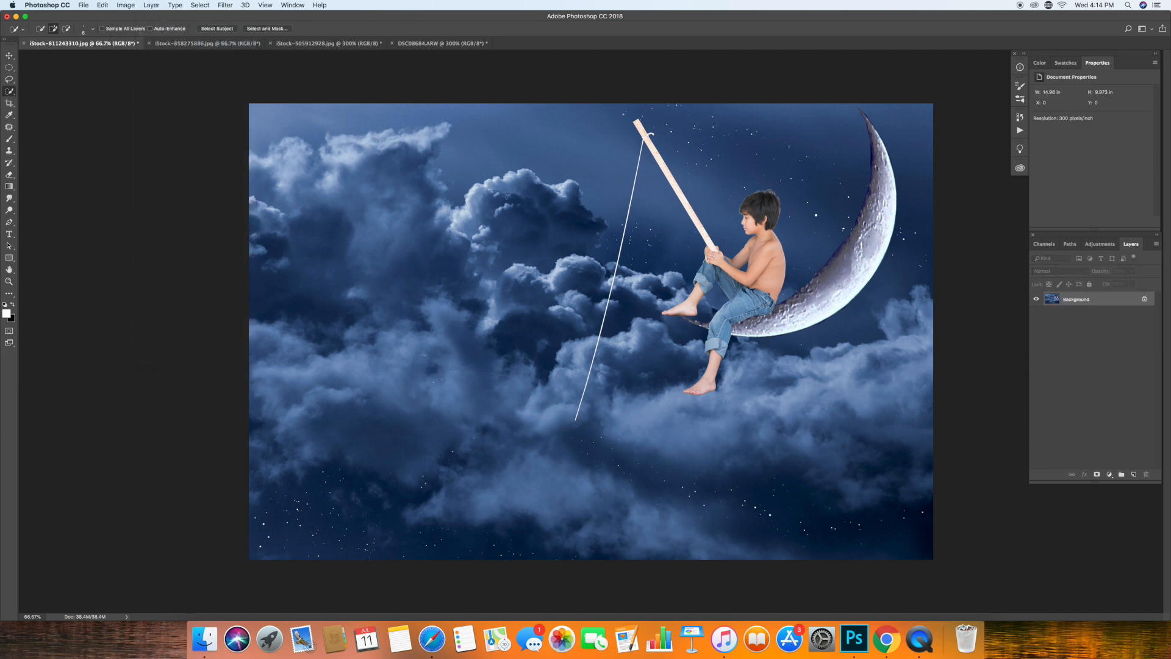
left_click(9, 281)
double_click(882, 130)
left_click(9, 270)
left_click_drag(432, 225, 125, 372)
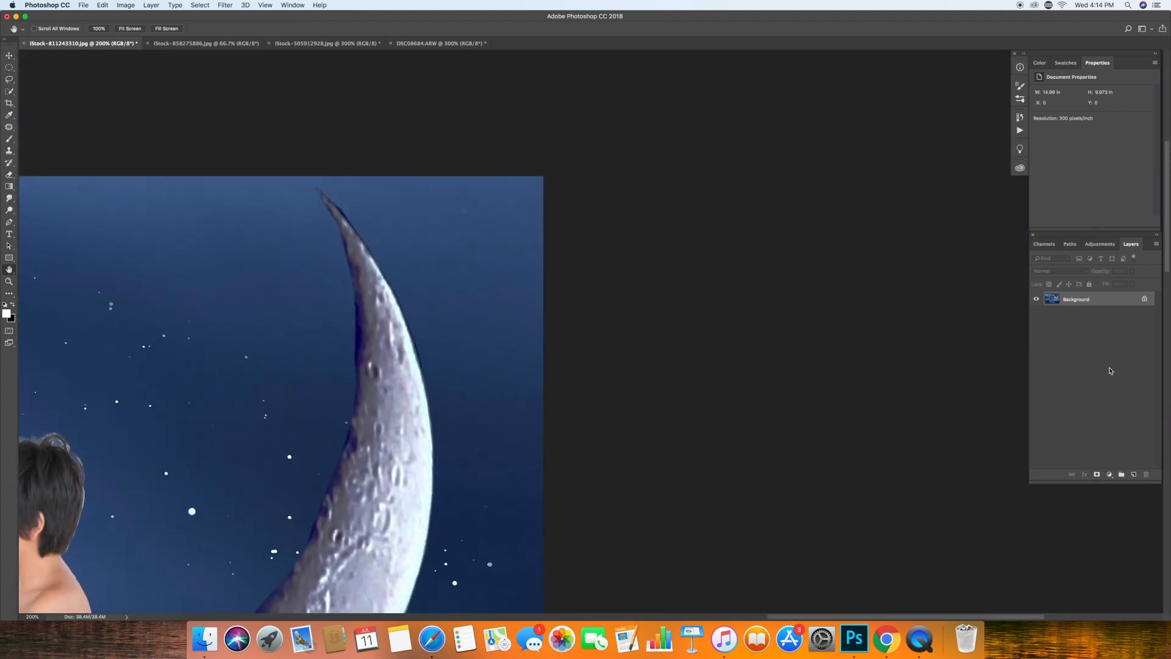
left_click(101, 5)
left_click(130, 33)
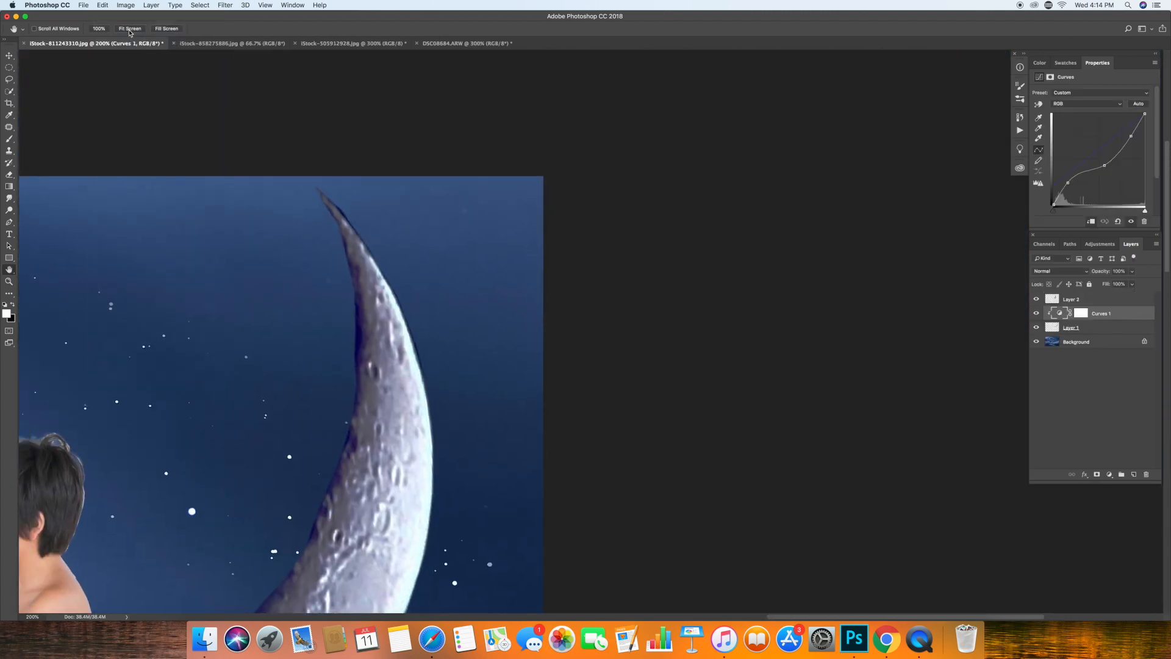
Merge the clipped Curves adjustment with the moon layer.
left_click(1092, 330, "shift")
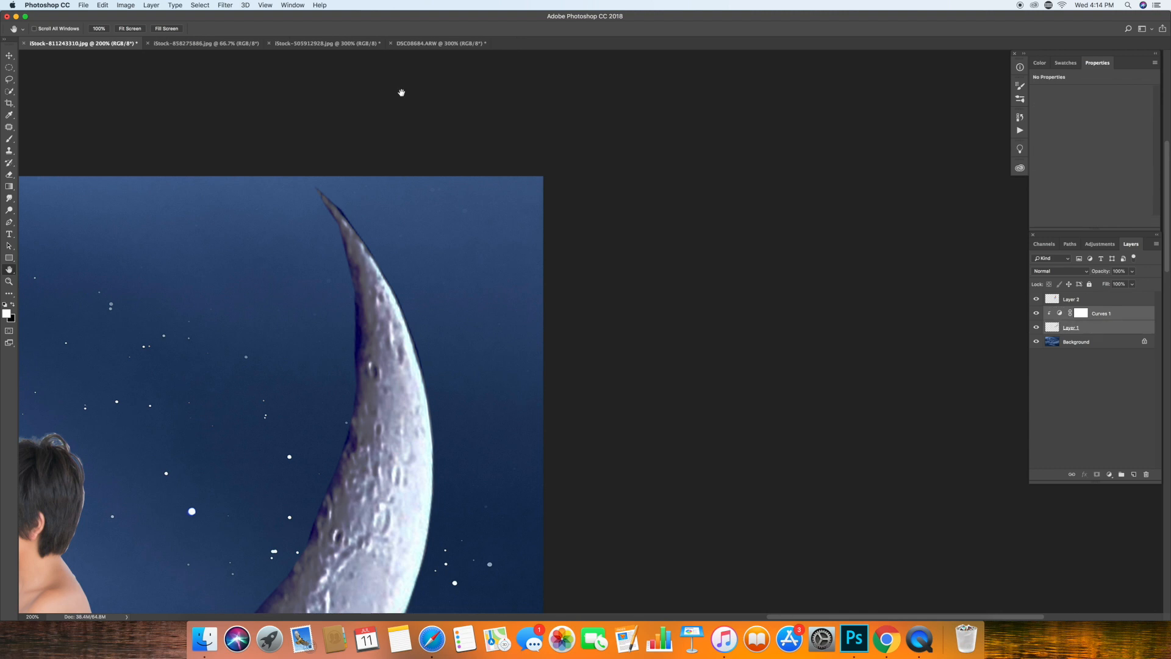
left_click(131, 5)
mouse_move(152, 5)
left_click(169, 343)
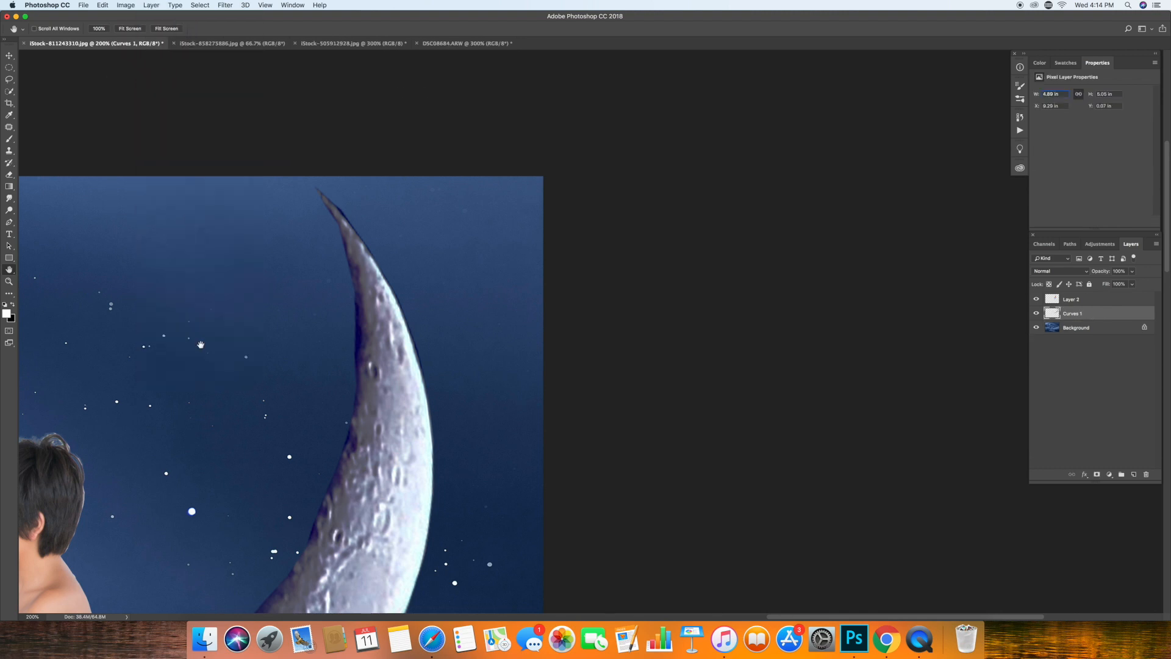
Add another Curves adjustment layer with a midpoint on its curve and place it above the boy's layer.
left_click(1115, 329)
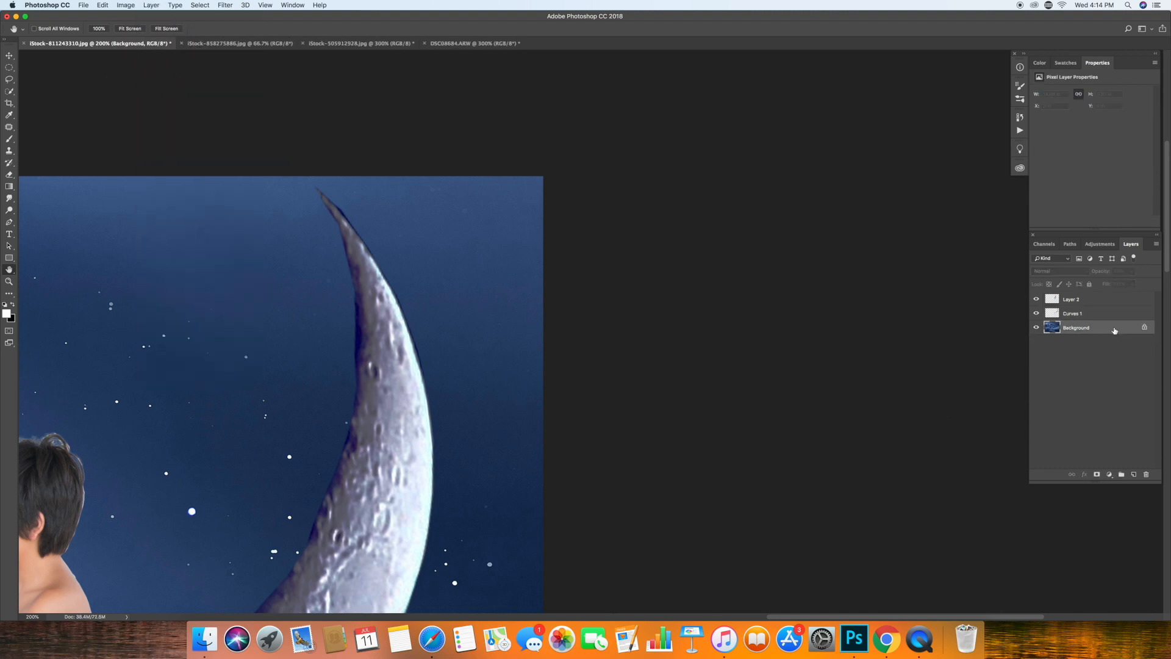
left_click(9, 281)
left_click(246, 29)
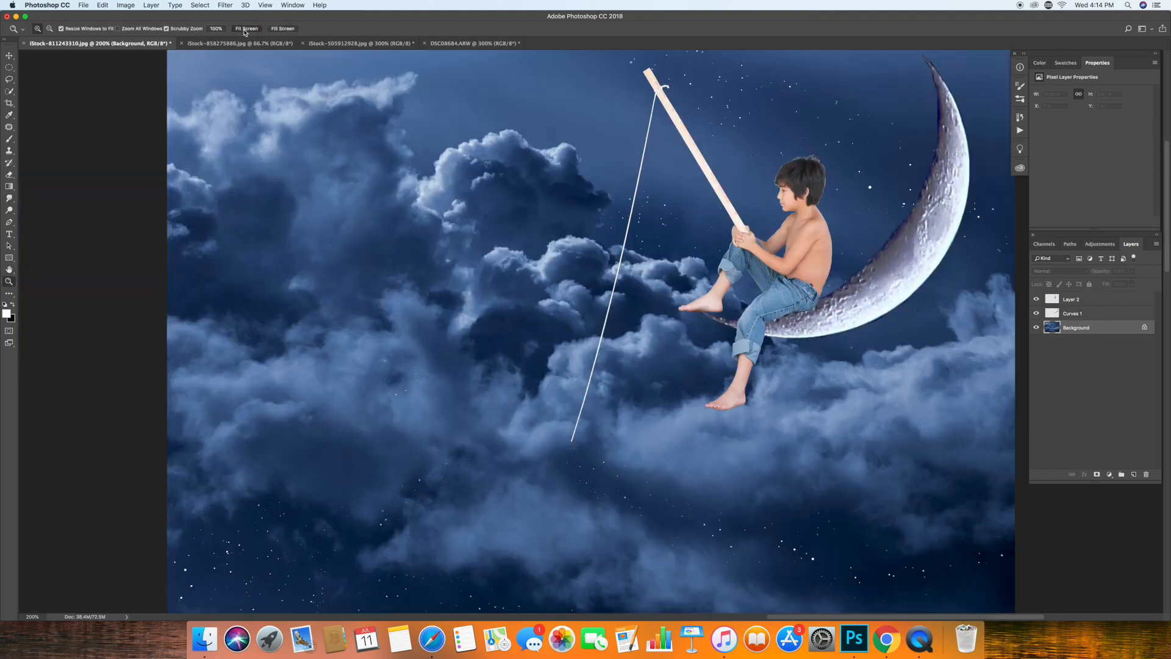
left_click(1109, 475)
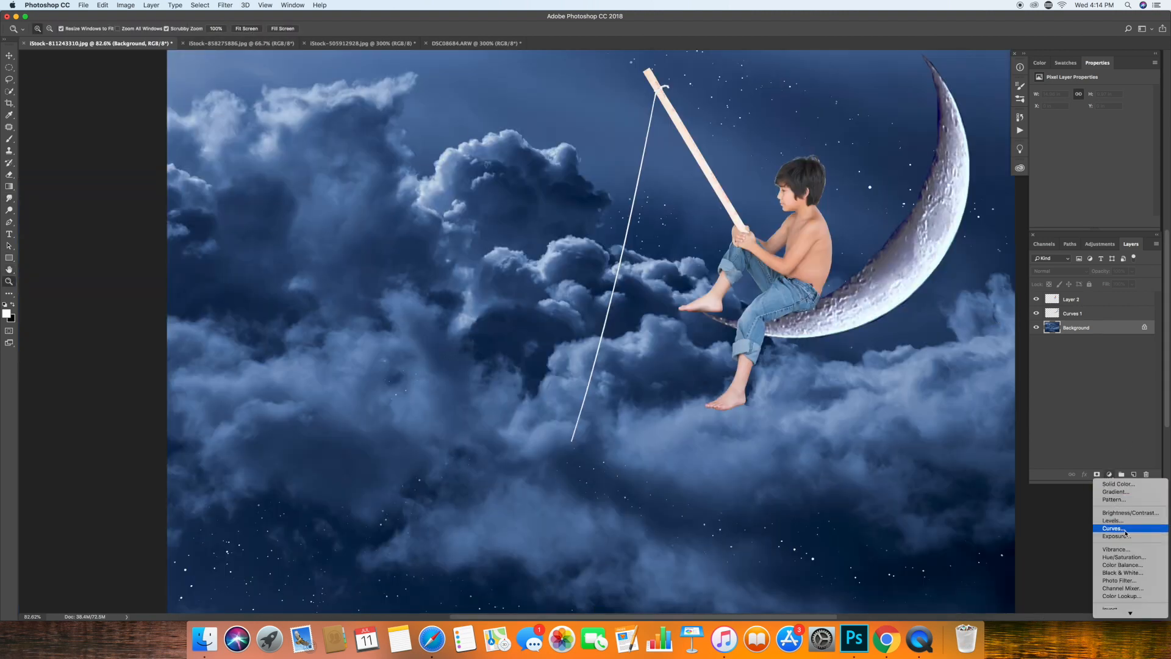
left_click(1125, 533)
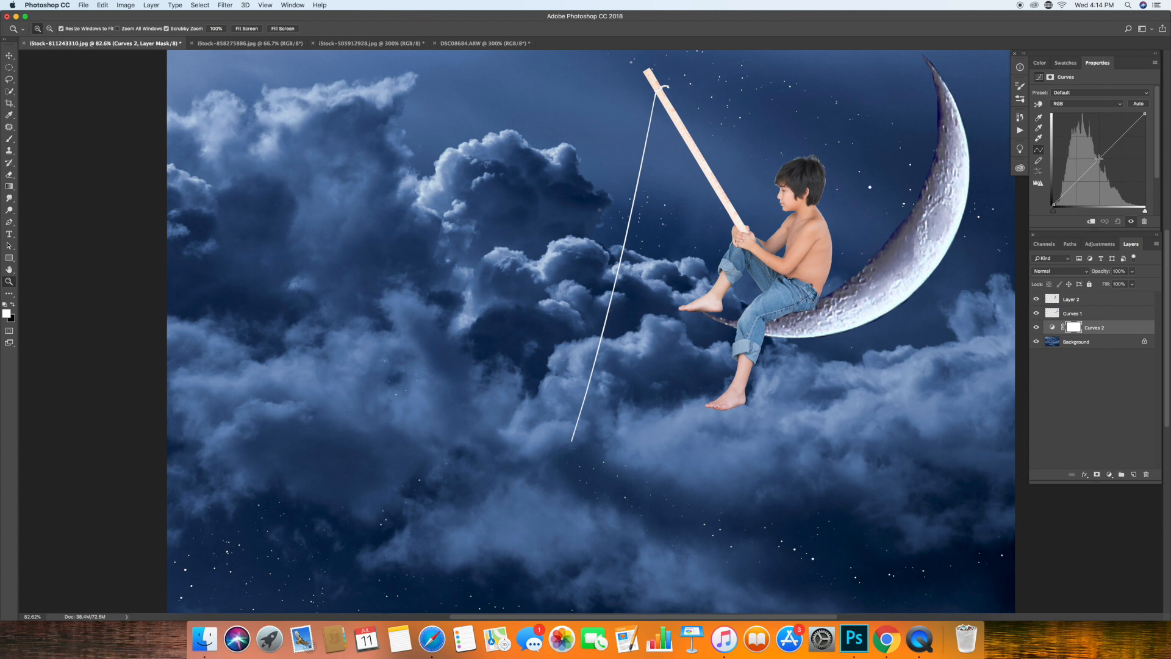
left_click_drag(1100, 158, 1100, 159)
left_click_drag(1110, 331, 1104, 294)
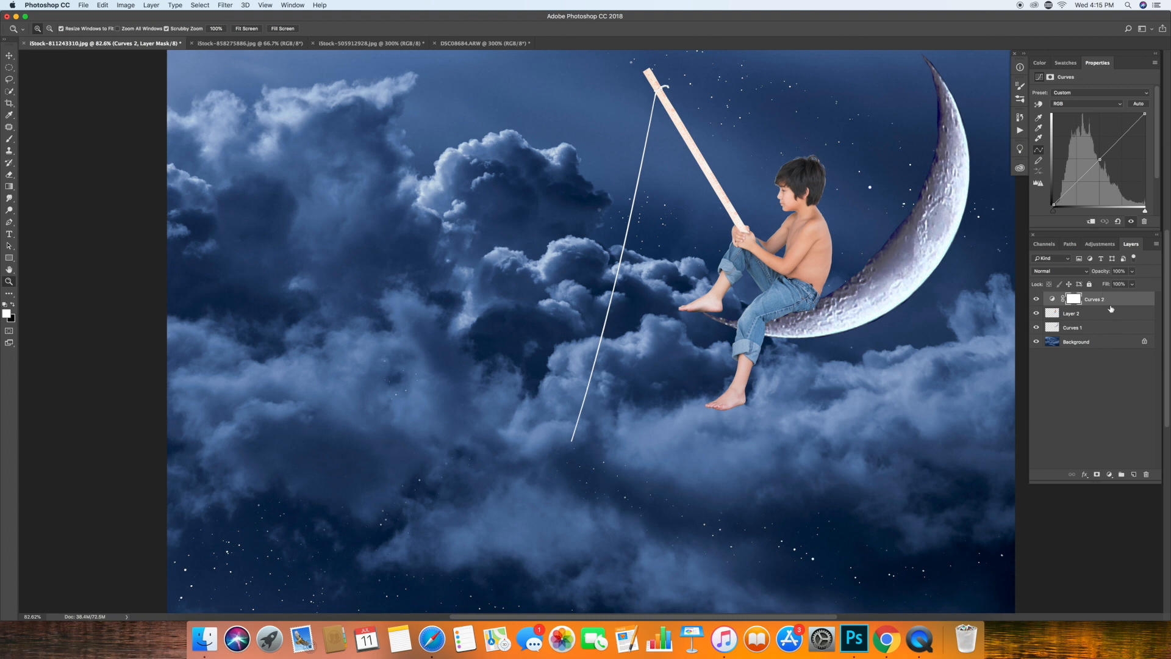
Clip the new Curves adjustment to the boy's layer and pull its RGB curve down to darken the midtones and highlights.
left_click(200, 6)
mouse_move(155, 6)
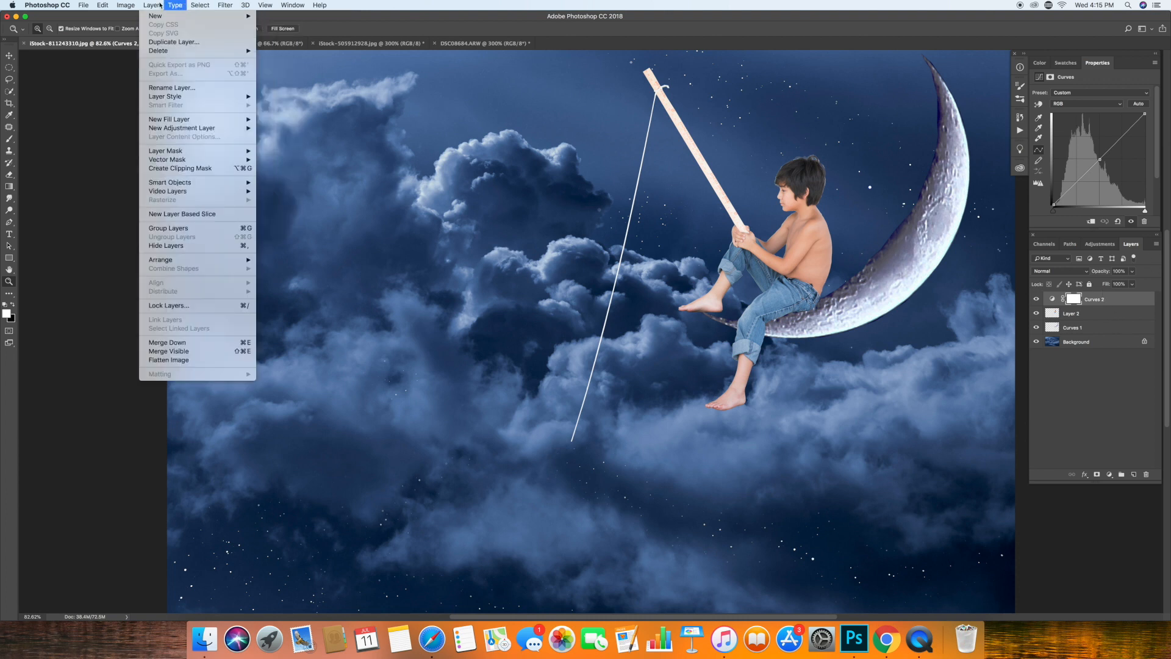
left_click(204, 169)
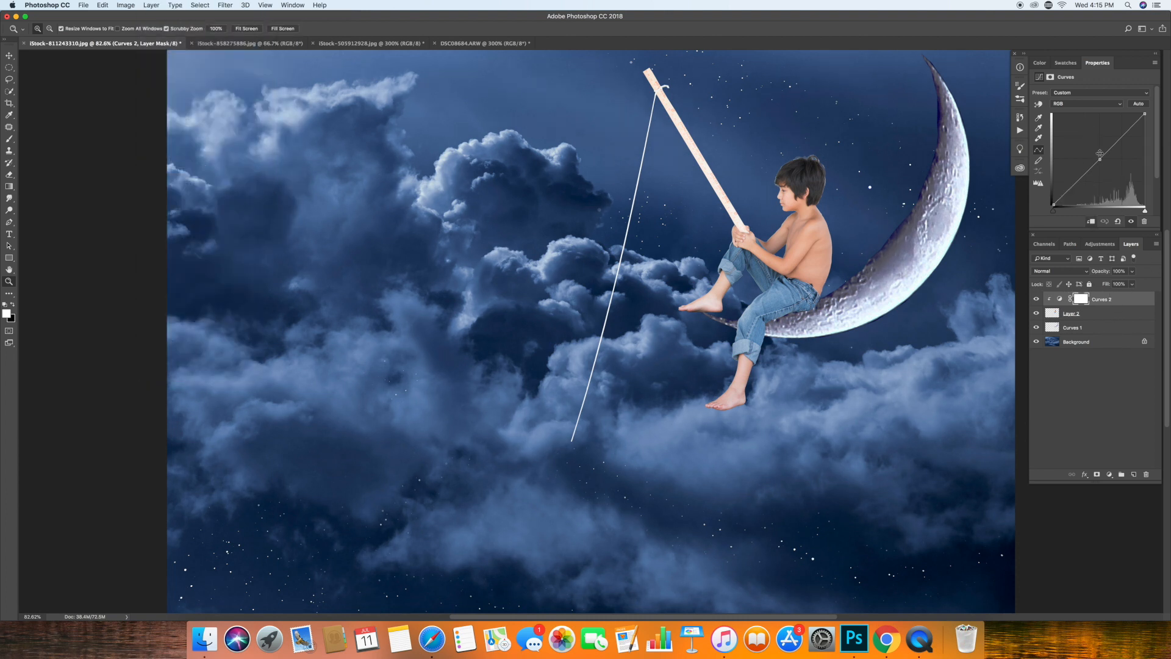
left_click_drag(1099, 159, 1070, 193)
left_click_drag(1131, 133, 1134, 135)
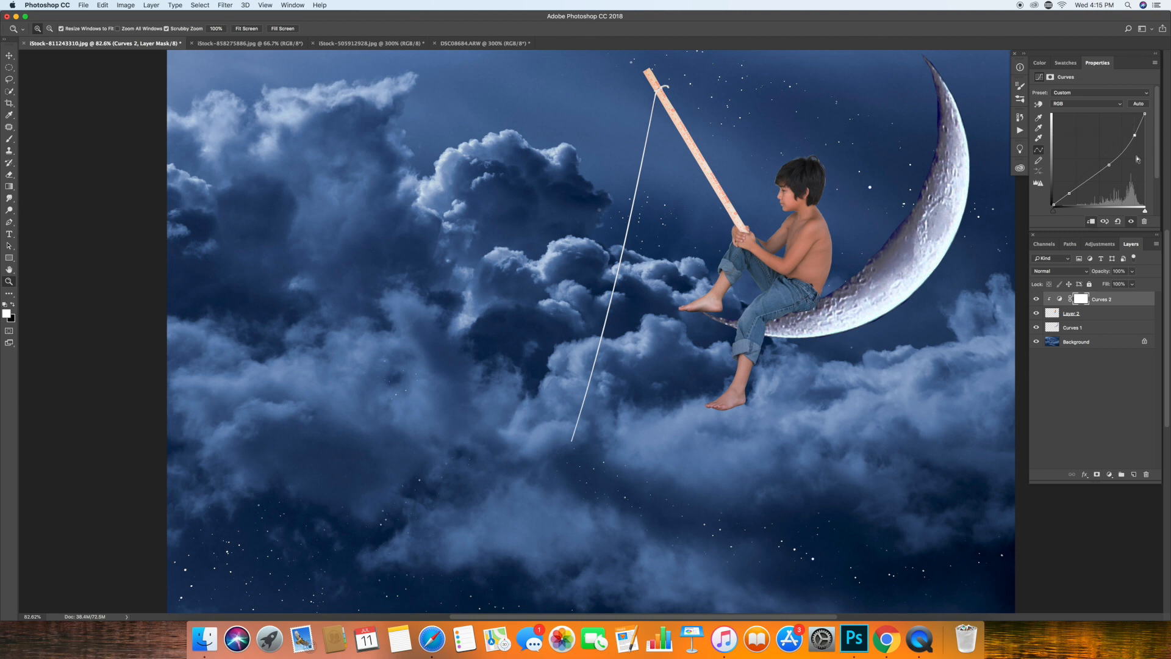
Merge the darkening Curves adjustment with the boy's layer.
left_click(101, 8)
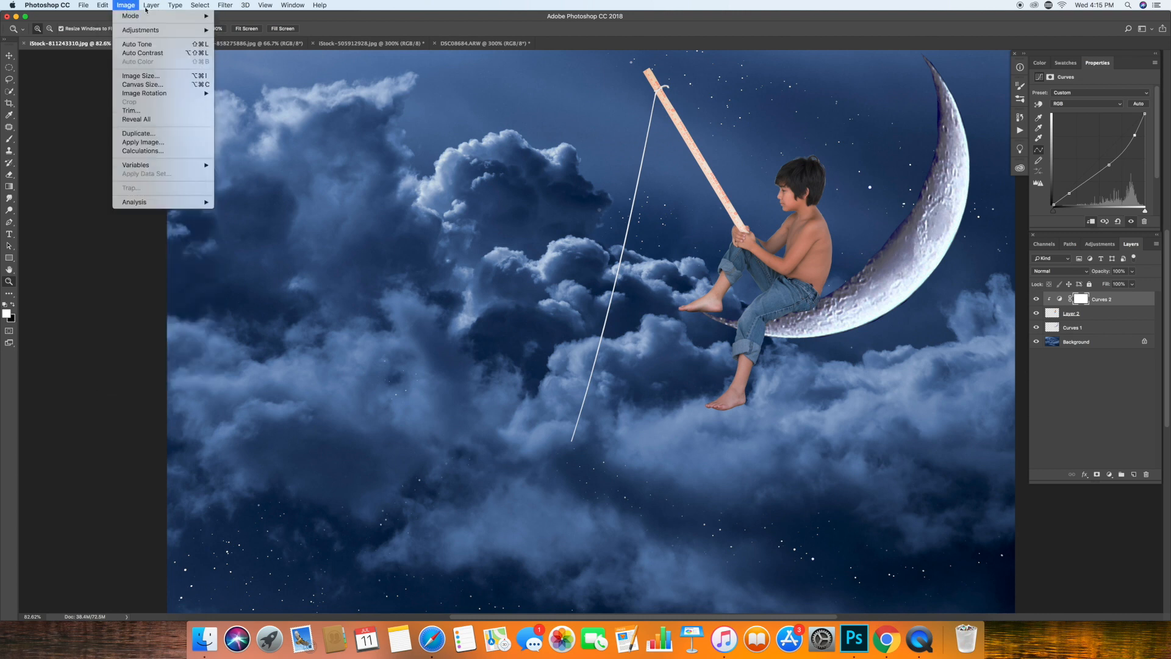
left_click(1079, 317)
left_click(1078, 315)
left_click(1106, 301, "shift")
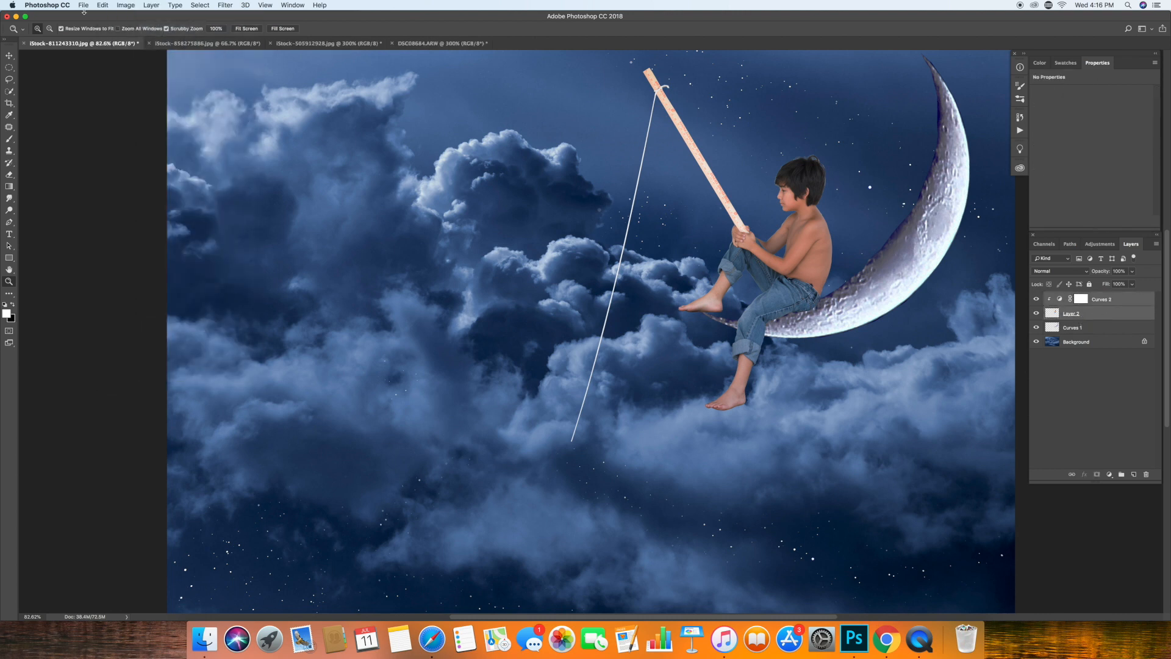
left_click(151, 5)
left_click(183, 351)
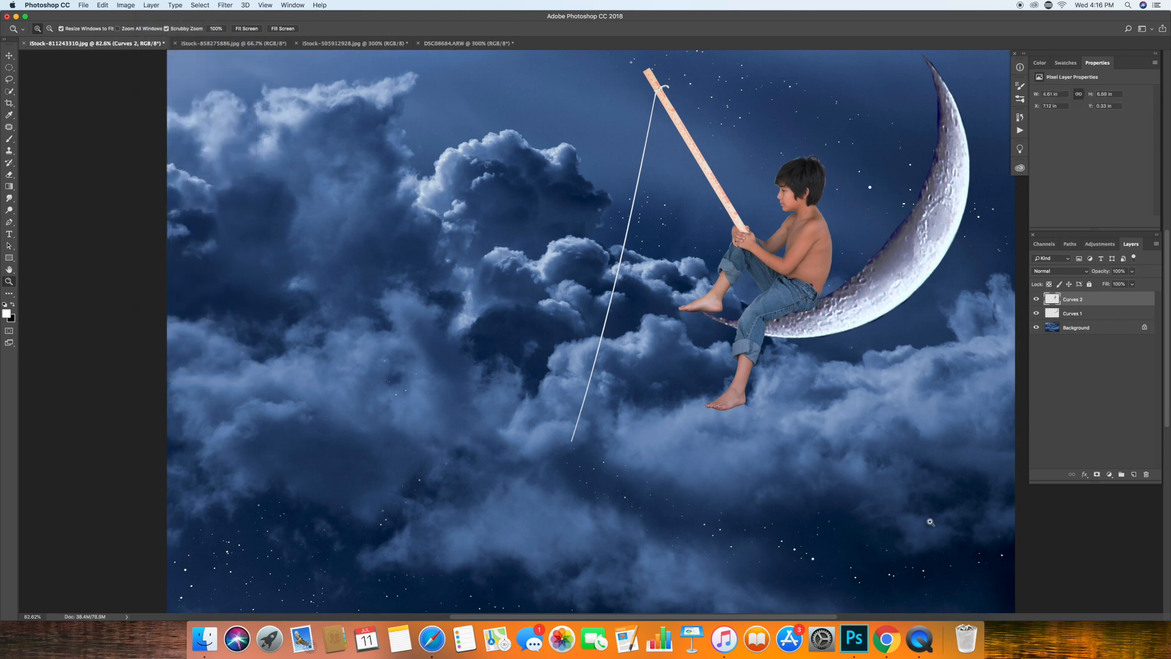
Add a Color Balance adjustment layer above the boy's layer.
left_click(1110, 475)
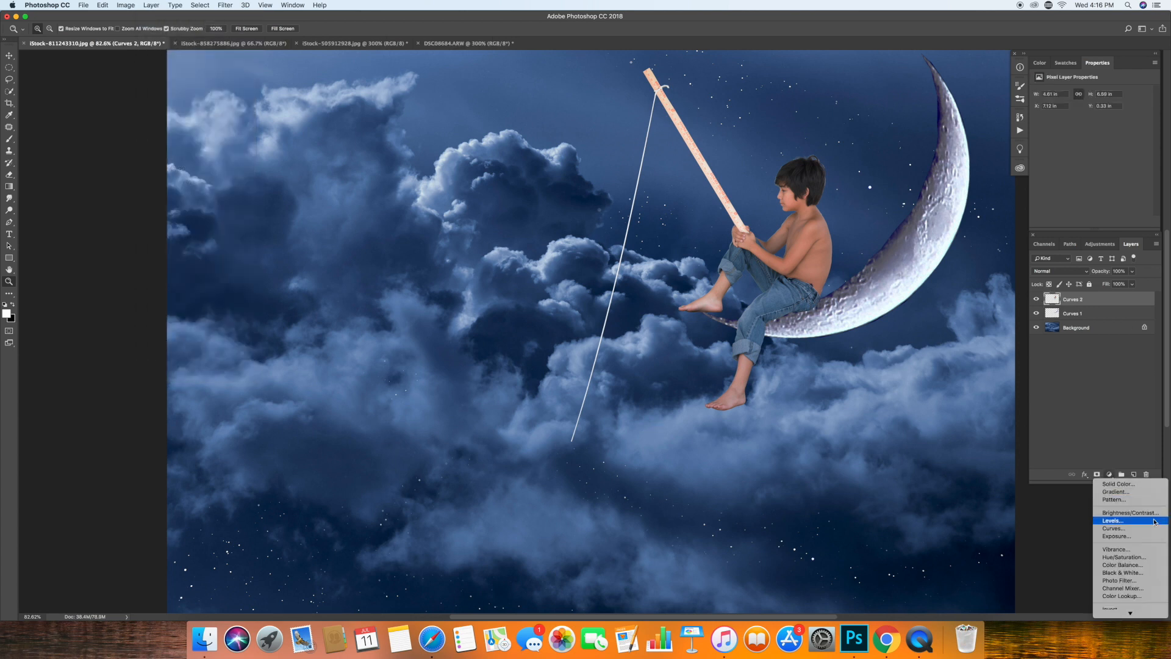
left_click(1134, 565)
left_click_drag(1079, 149, 1080, 149)
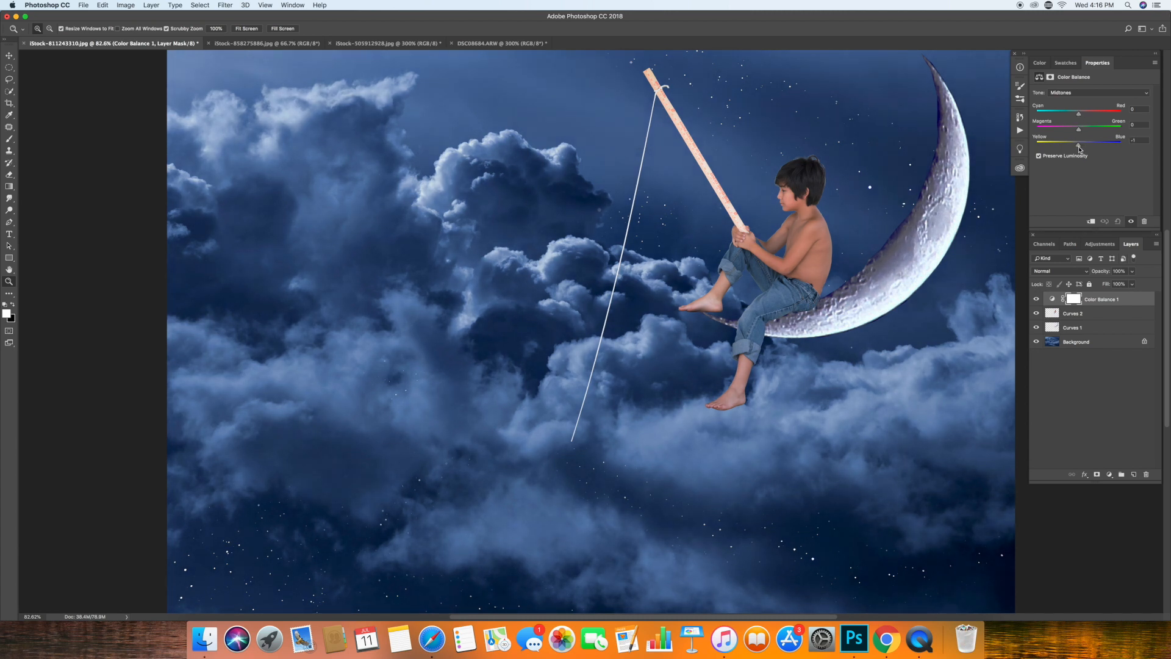
Clip the Color Balance adjustment to the boy's layer and shift its midtones toward cyan, magenta and blue, with Yellow–Blue at +10.
left_click(200, 5)
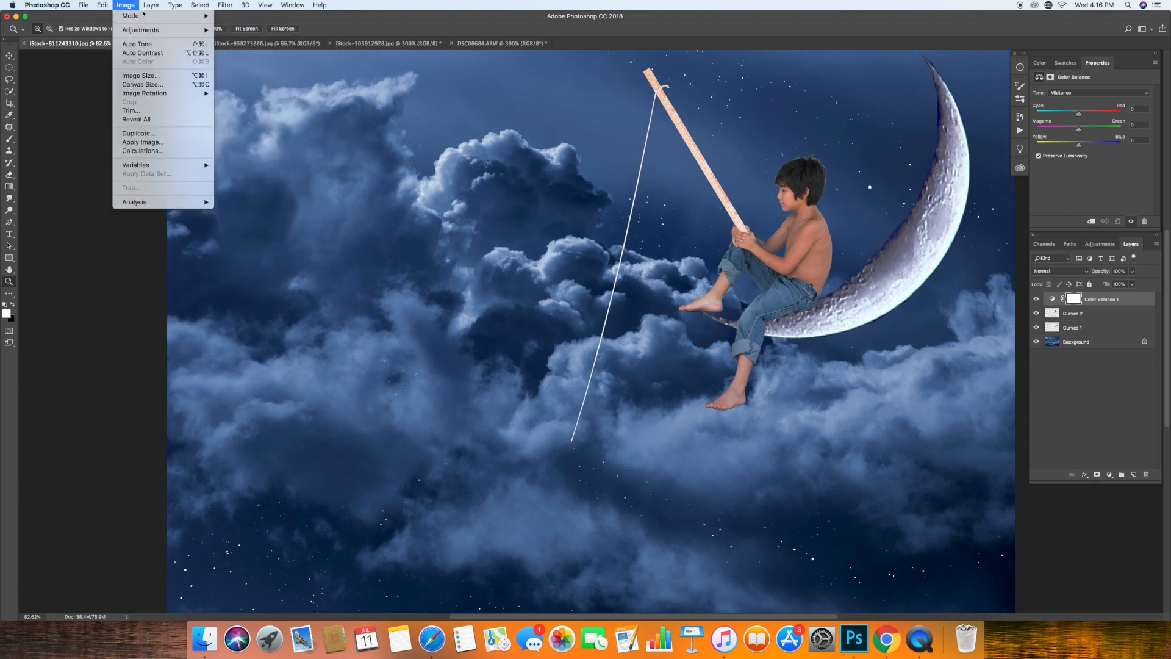
mouse_move(141, 18)
left_click(180, 169)
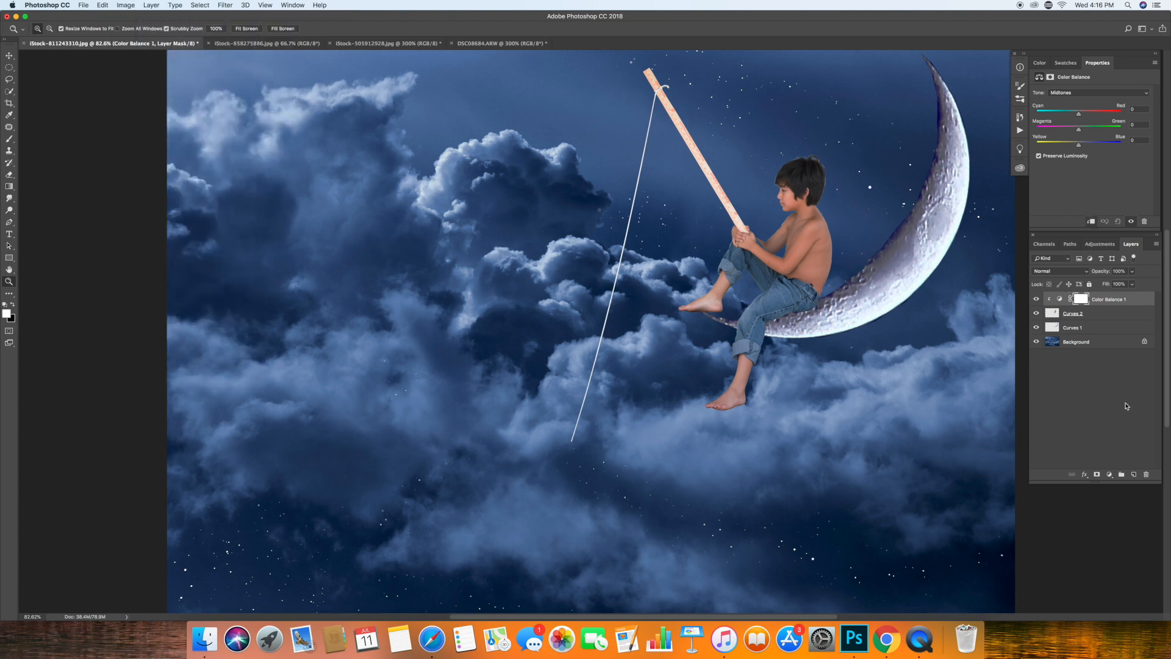
left_click(1062, 298)
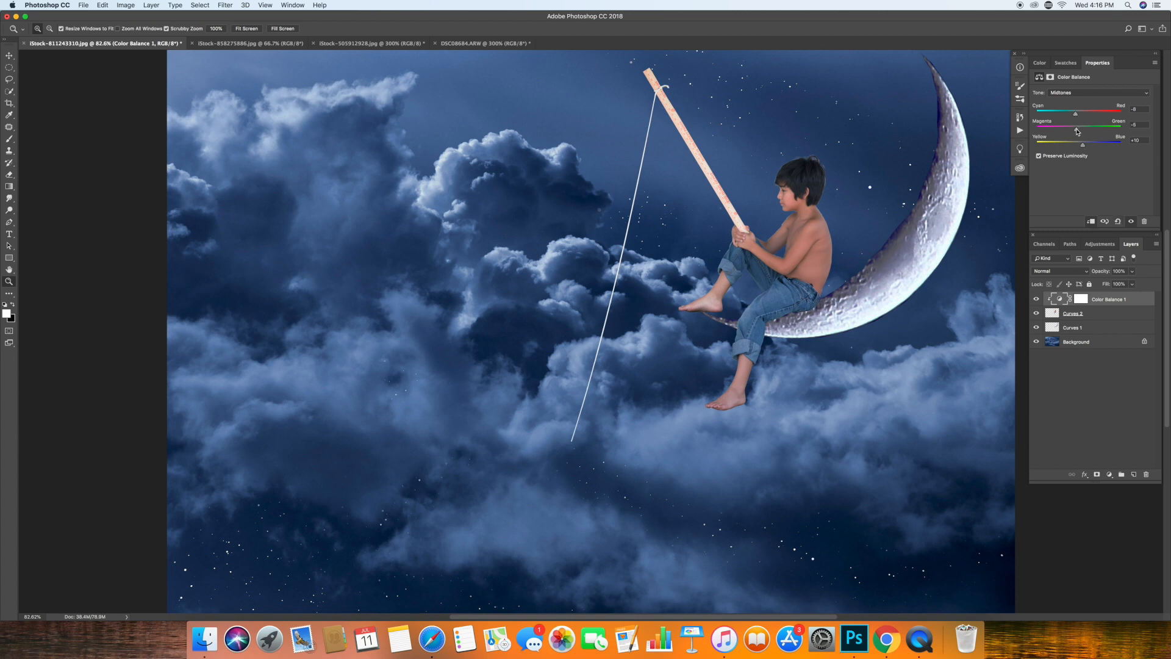
left_click_drag(1075, 131, 1077, 131)
Merge the Color Balance adjustment with the boy's layer, and select the moon layer.
left_click(1101, 316, "shift")
left_click(84, 5)
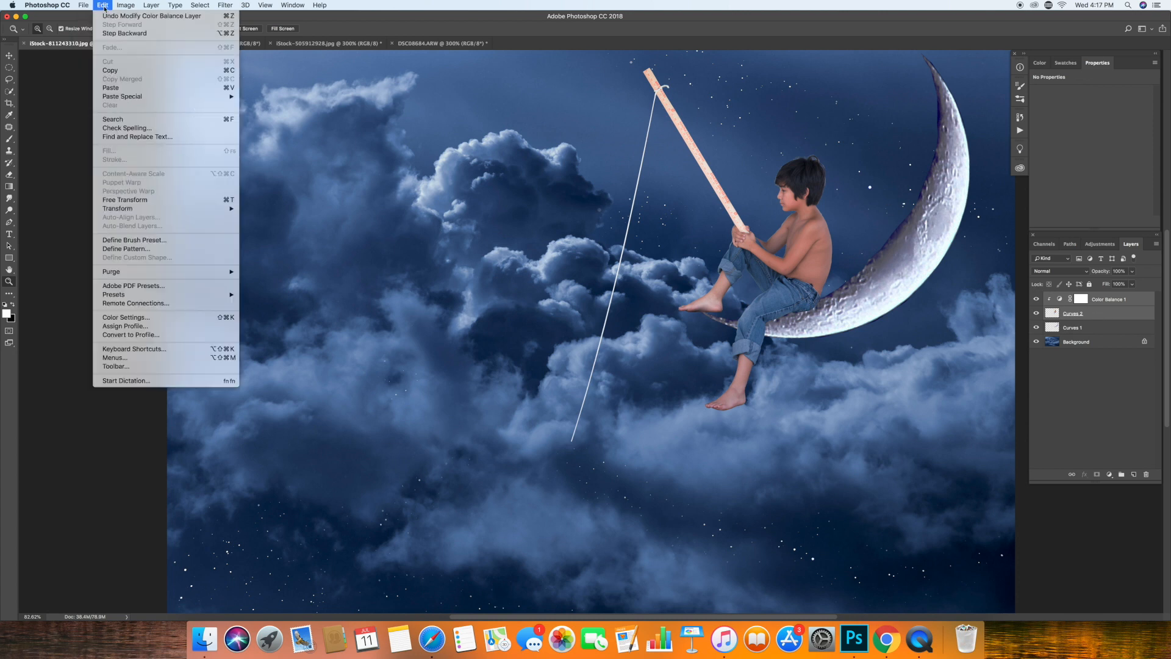
left_click(163, 344)
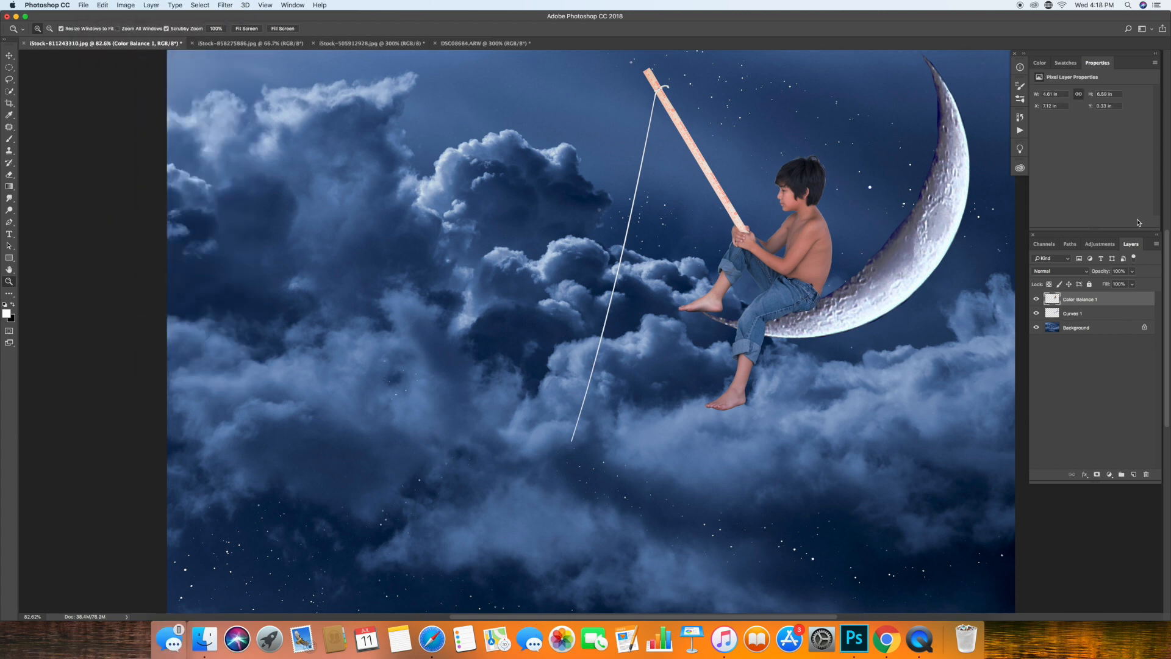
left_click(1096, 314)
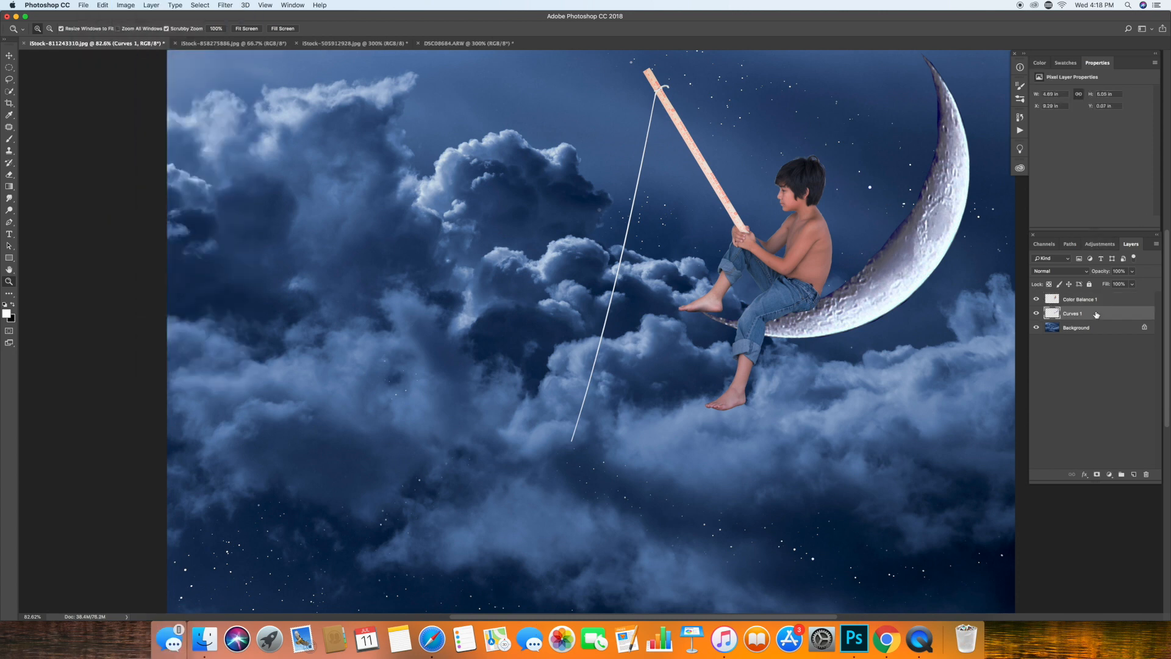
Add a Color Balance adjustment layer above the moon layer and clip it to the moon.
left_click(1110, 474)
left_click(1126, 577)
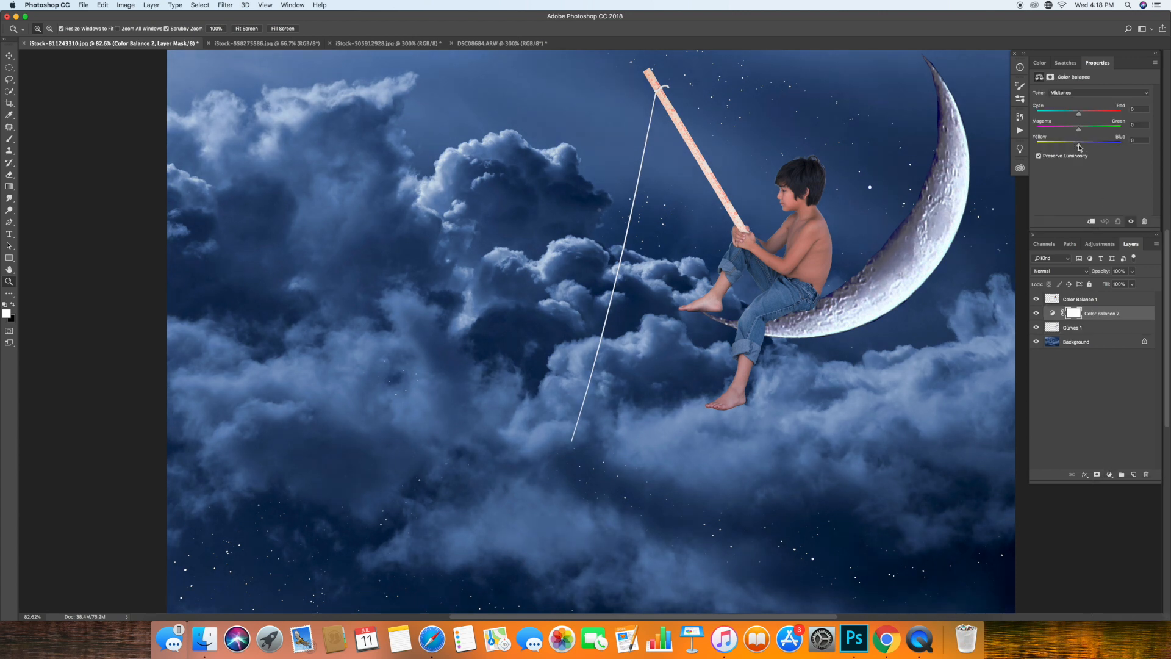
left_click(150, 5)
mouse_move(135, 5)
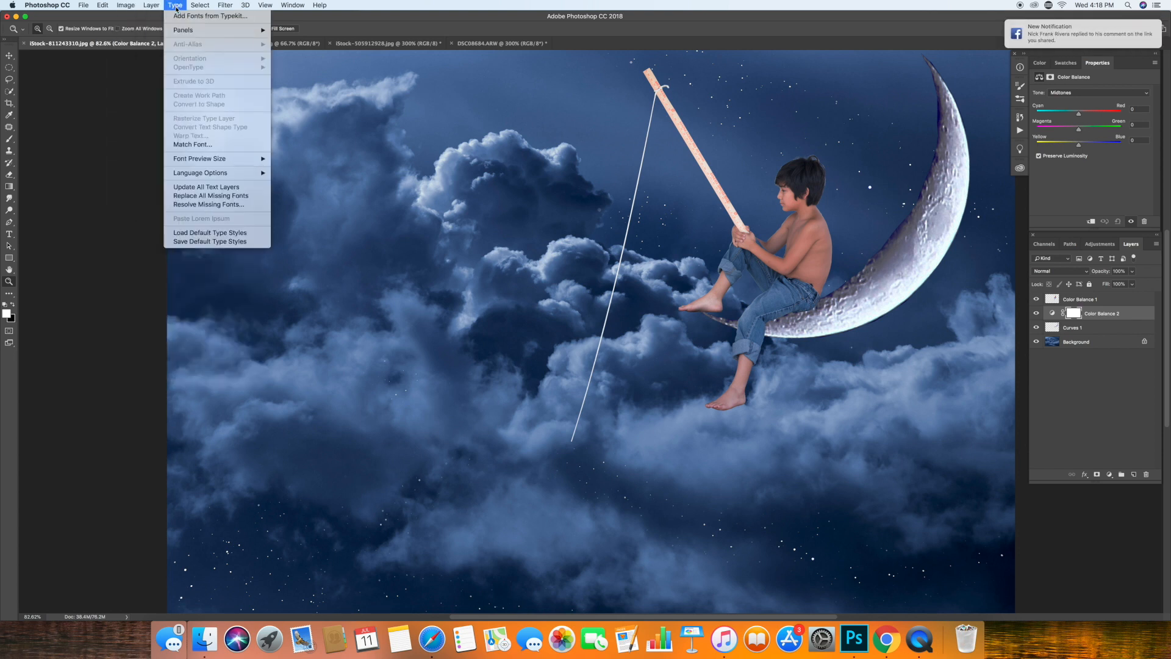
mouse_move(200, 5)
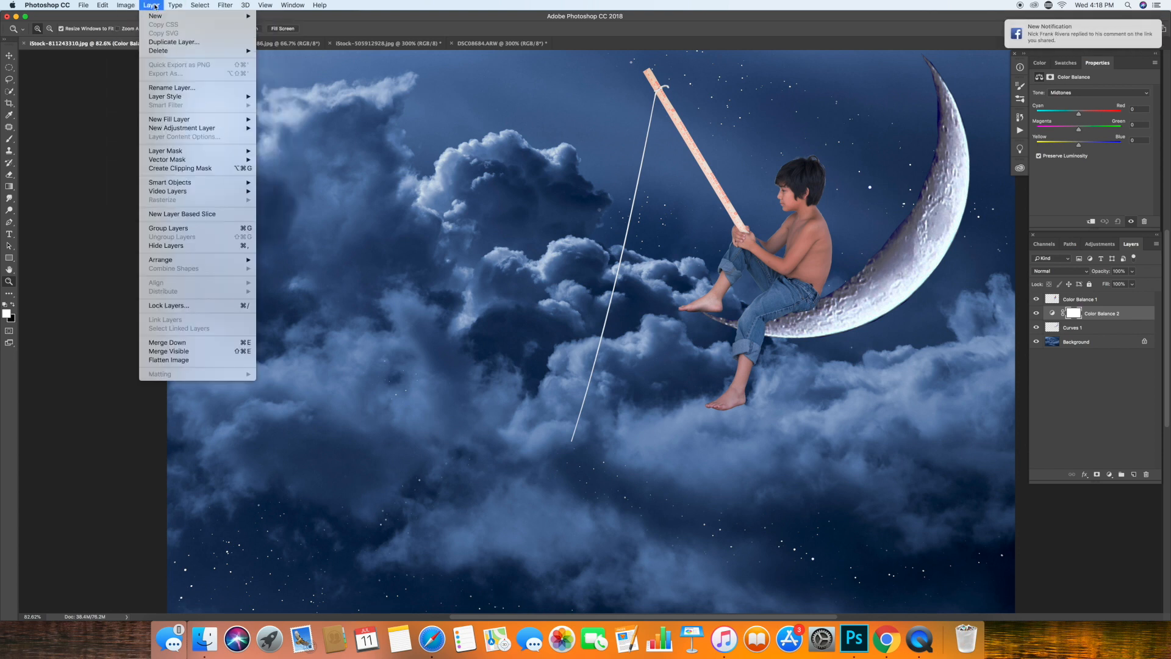
left_click(201, 169)
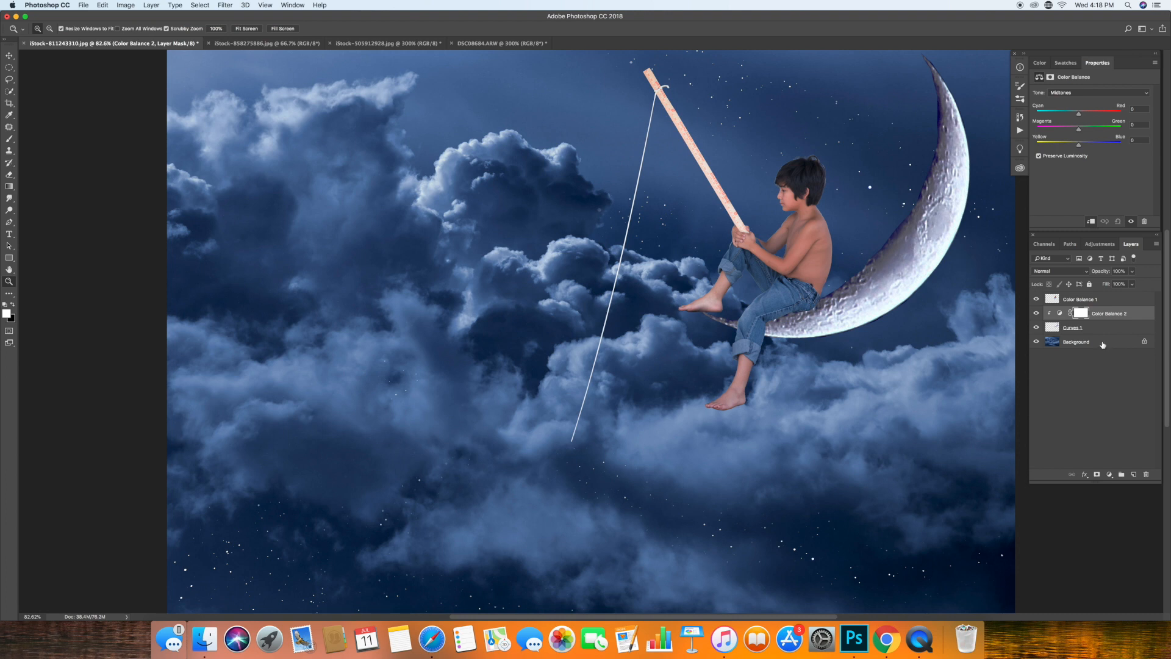
Shift the moon's Color Balance midtones toward a cooler blue, and merge the adjustment with the moon layer.
left_click(1061, 314)
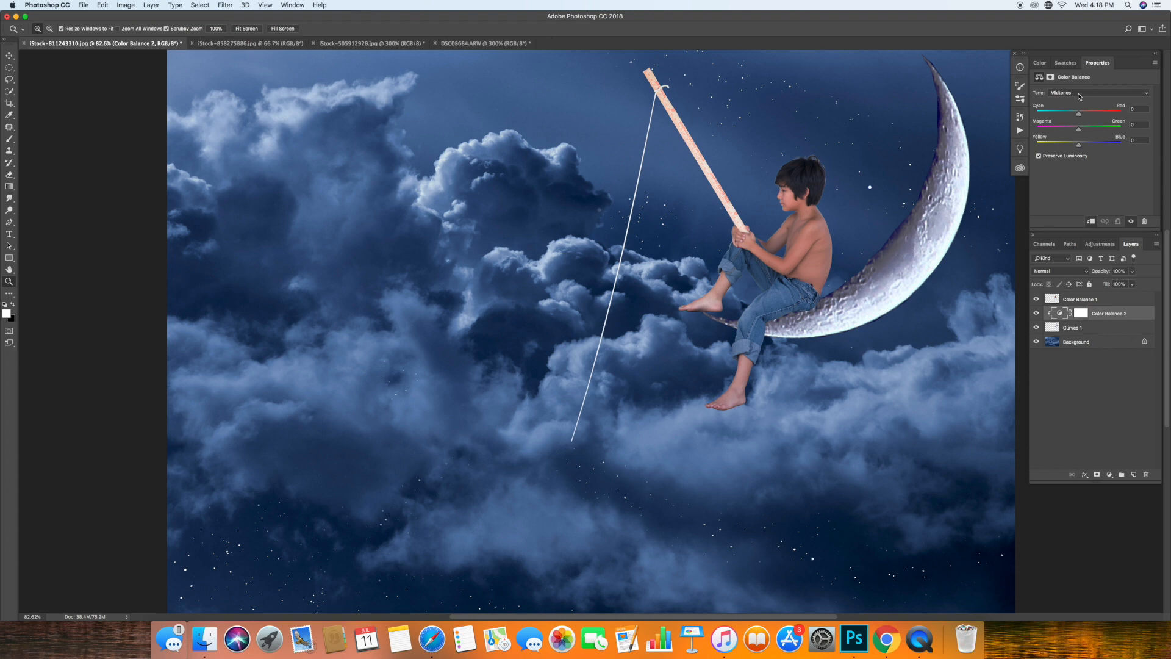
left_click_drag(1078, 147, 1073, 114)
left_click(1107, 330, "shift")
left_click(150, 5)
left_click(177, 361)
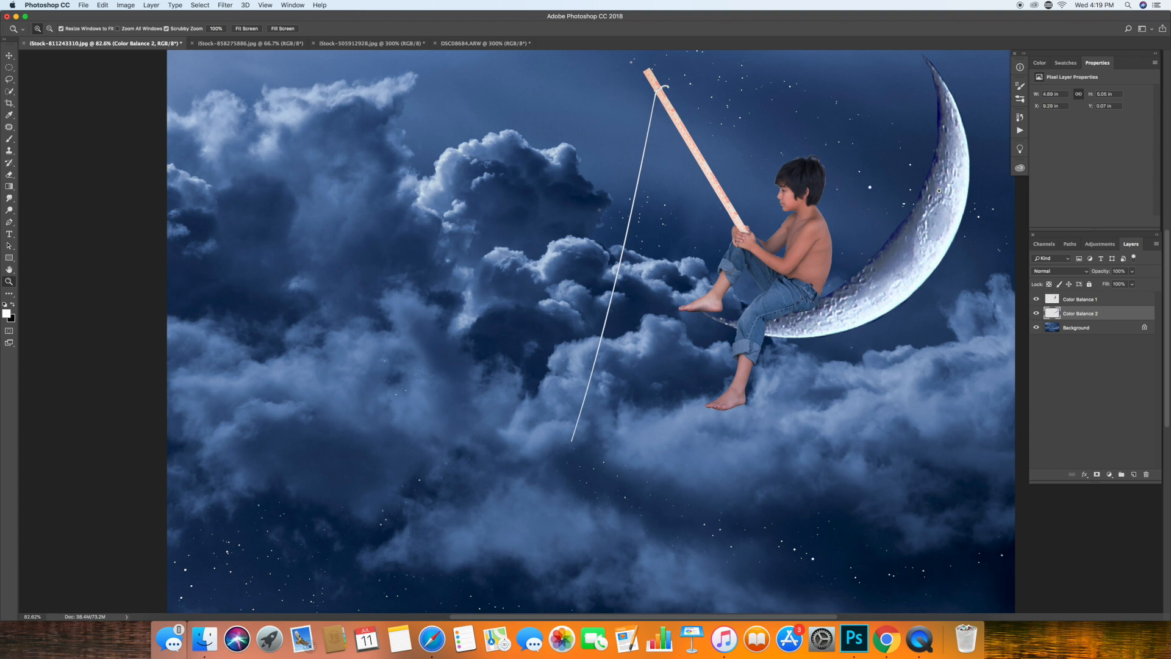
left_click(61, 29)
left_click(153, 7)
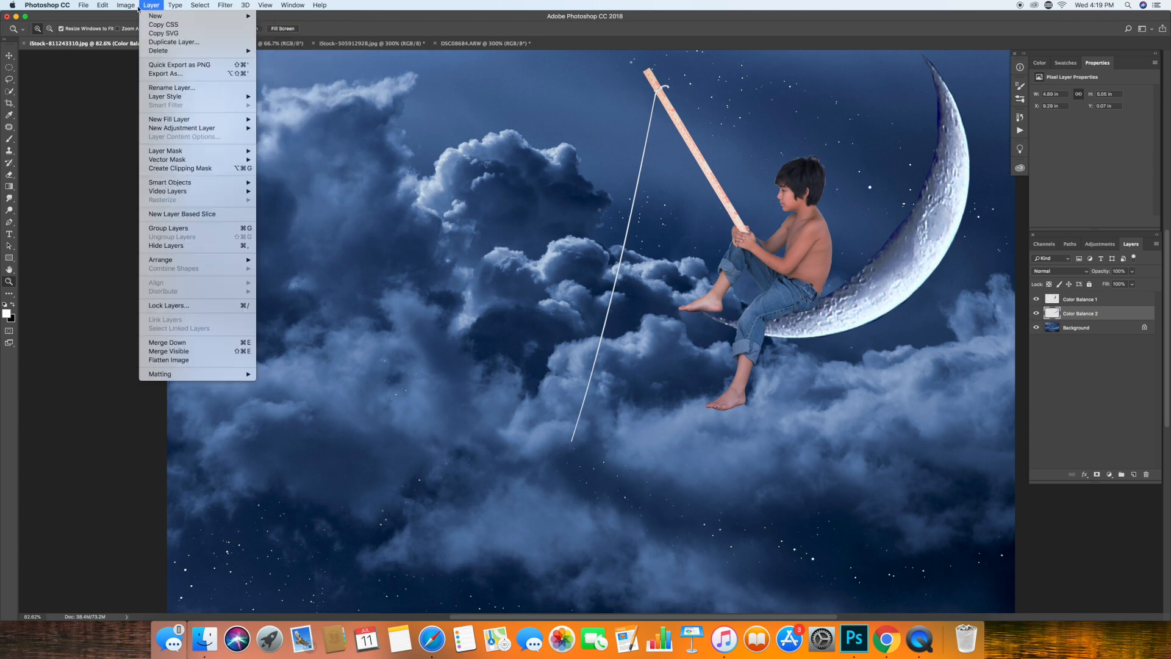
mouse_move(132, 9)
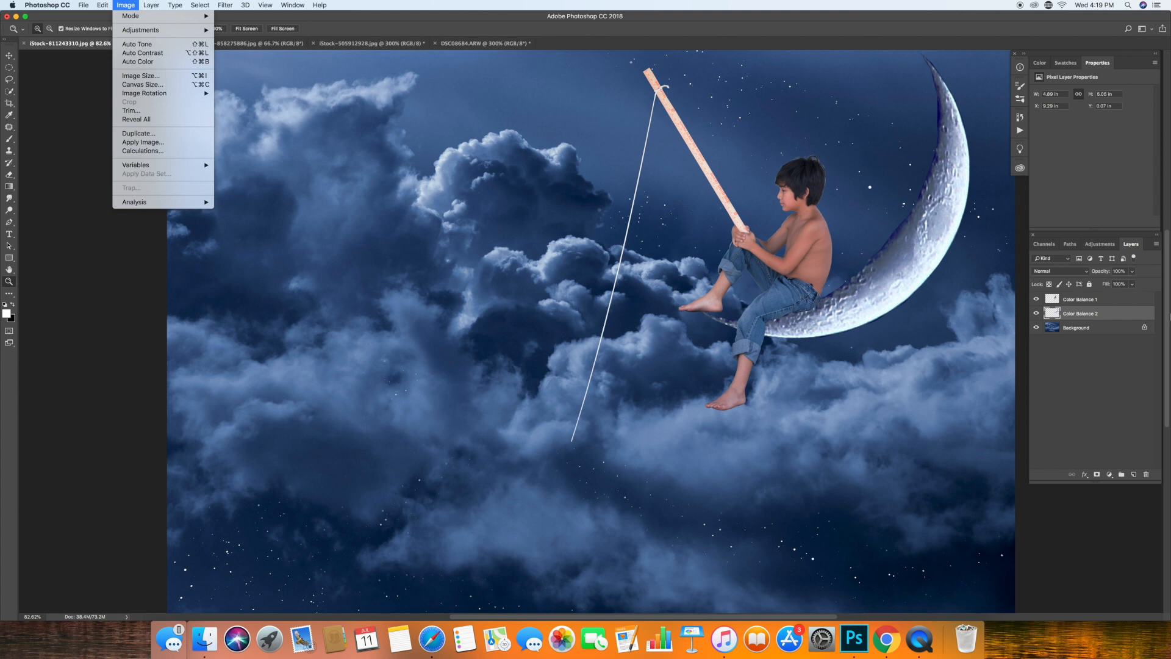
Switch to iStock-858275886.jpg and select the upper-left cloud with the Quick Selection tool.
left_click(361, 45)
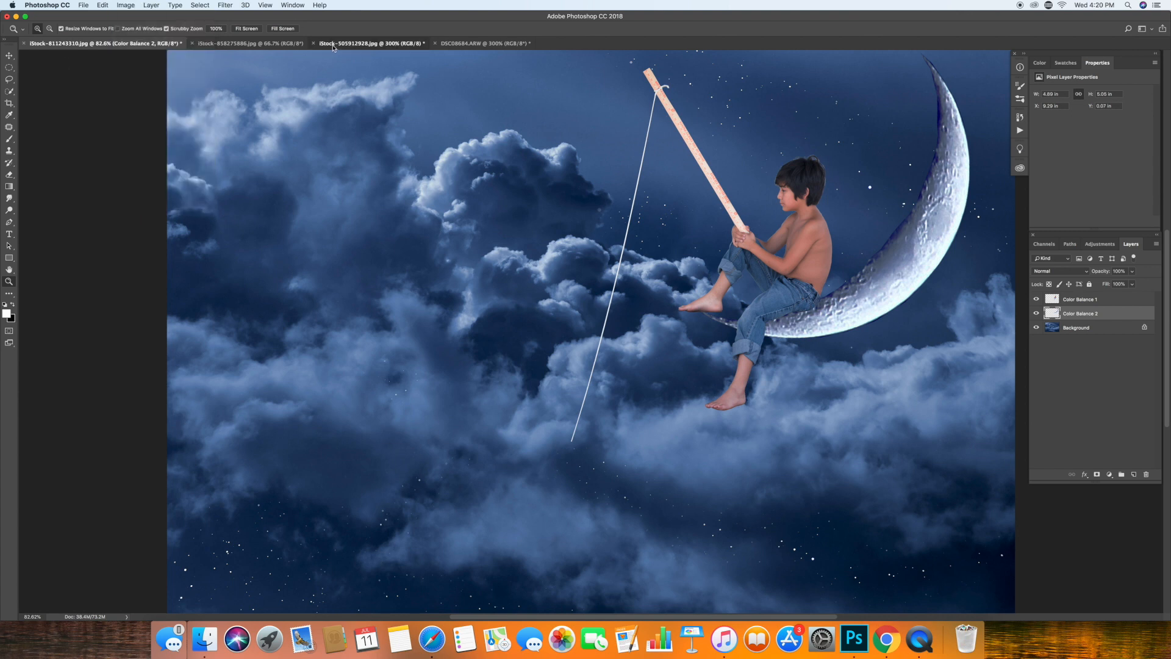
left_click(296, 45)
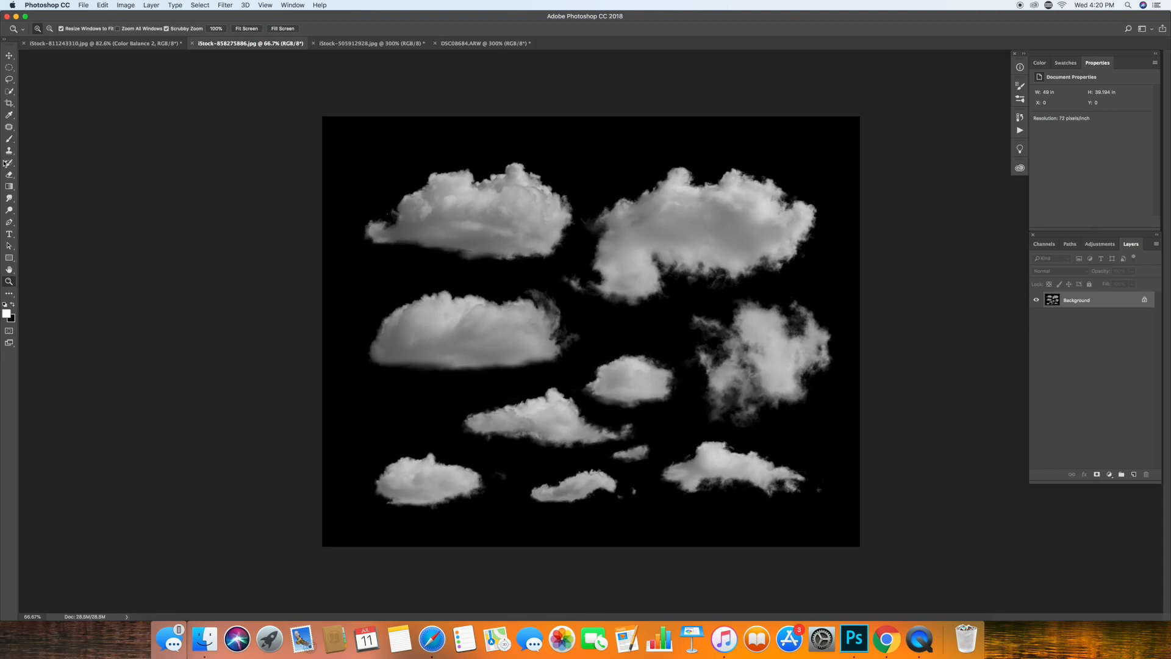
left_click(9, 90)
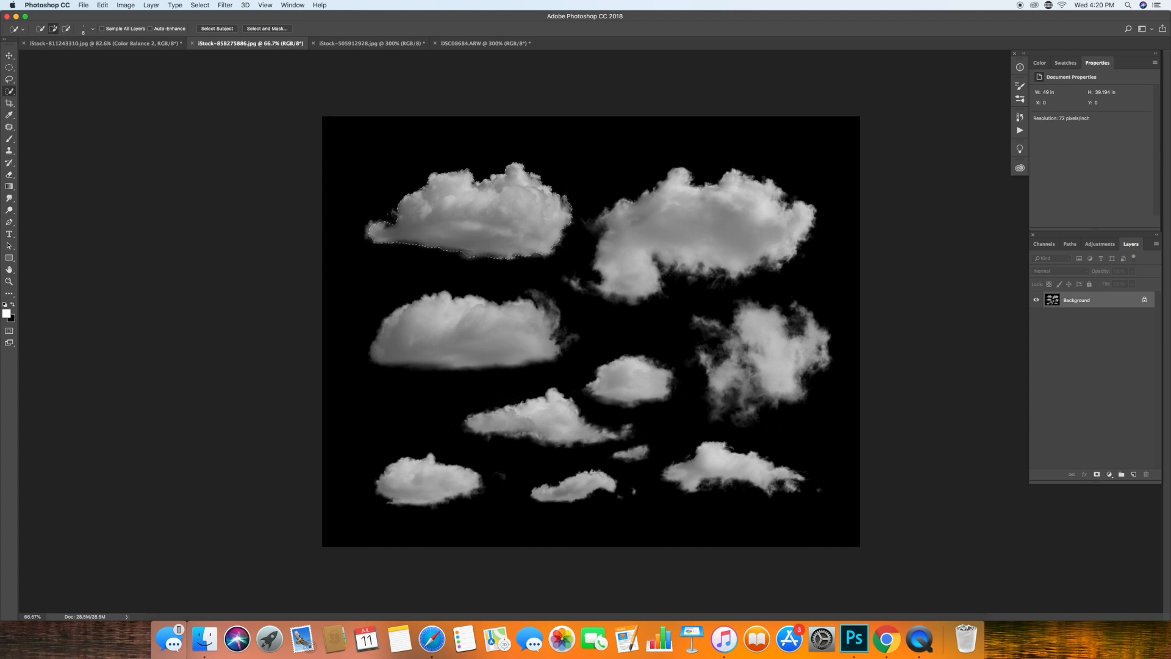
Refine the selected cloud's soft edges in Select and Mask with the Refine Edge Brush, and apply the refined selection.
left_click(245, 29)
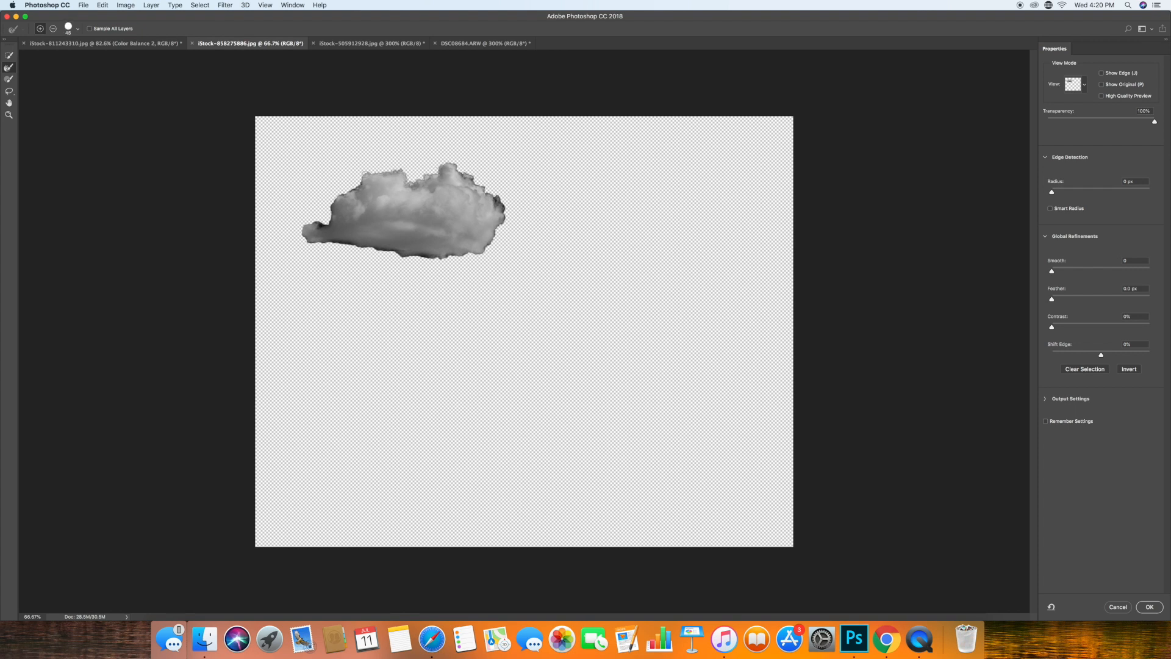
mouse_move(334, 200)
left_mouse_down()
mouse_move(321, 227)
mouse_move(317, 202)
mouse_move(300, 230)
mouse_move(321, 244)
mouse_move(427, 260)
mouse_move(498, 244)
left_mouse_up()
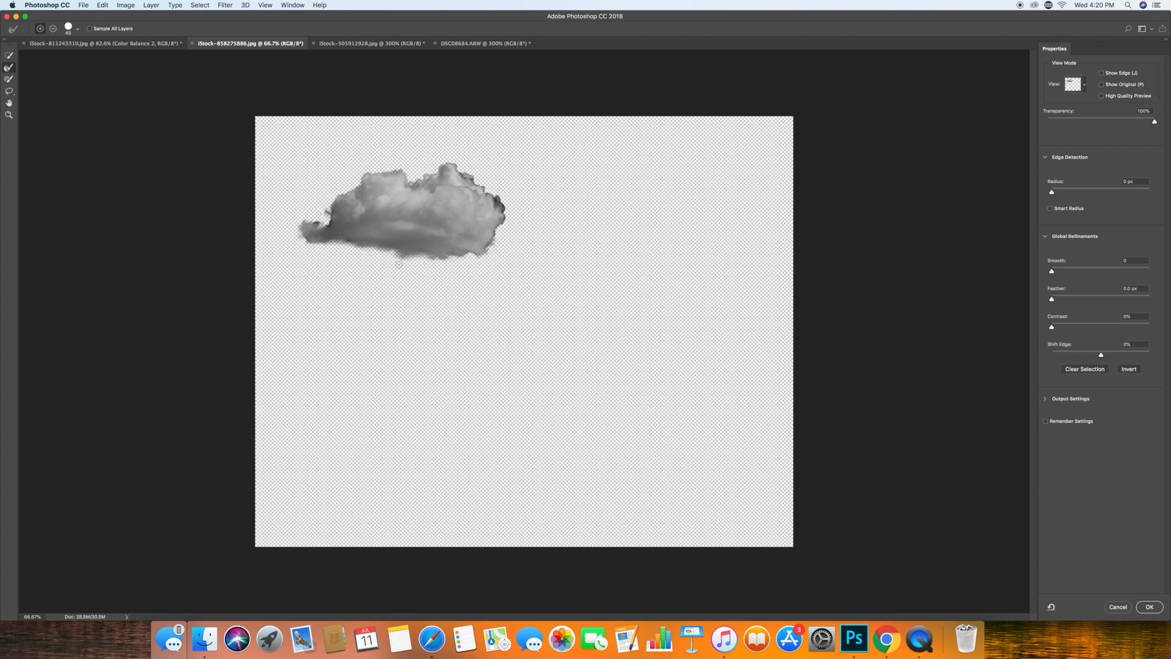
mouse_move(491, 188)
left_mouse_down()
mouse_move(500, 228)
mouse_move(484, 259)
left_mouse_up()
mouse_move(330, 210)
left_mouse_down()
mouse_move(300, 245)
mouse_move(364, 251)
left_mouse_up()
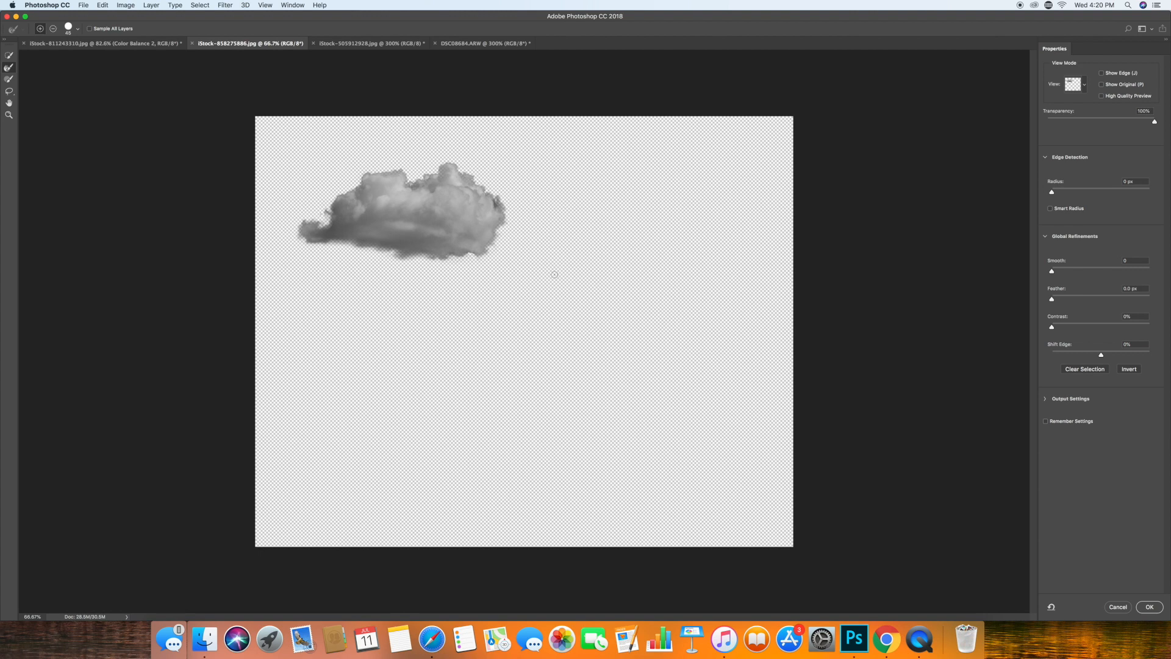
left_click(1149, 607)
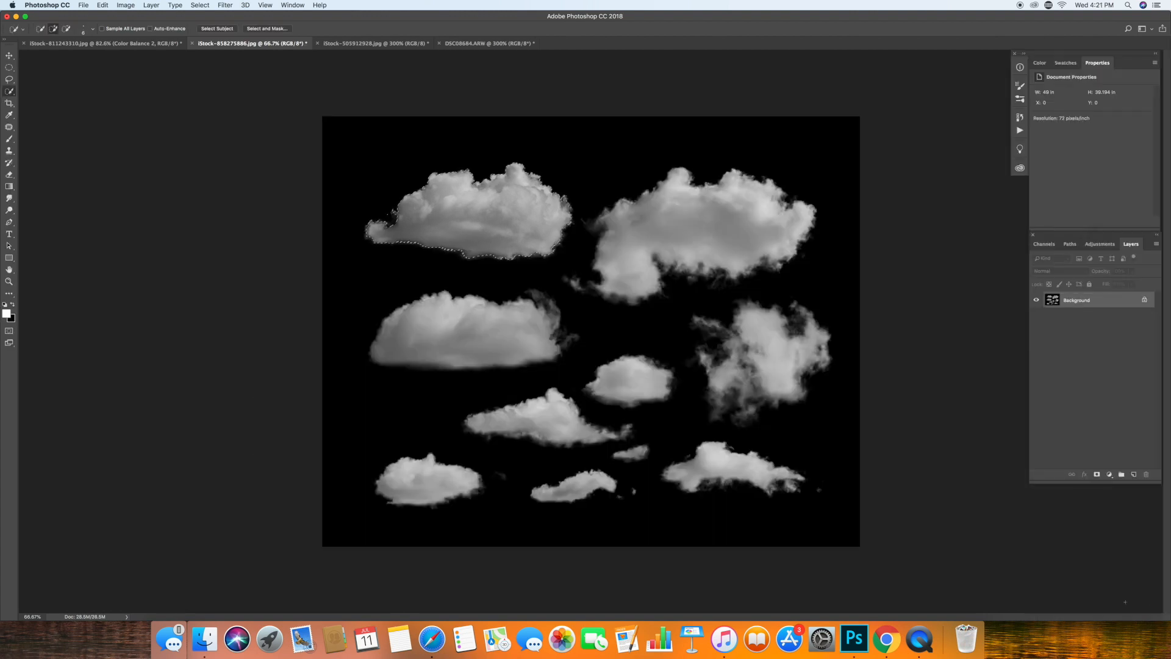
Copy the selected cloud and paste it into the moon composite, accepting the color profile conversion.
left_click(102, 5)
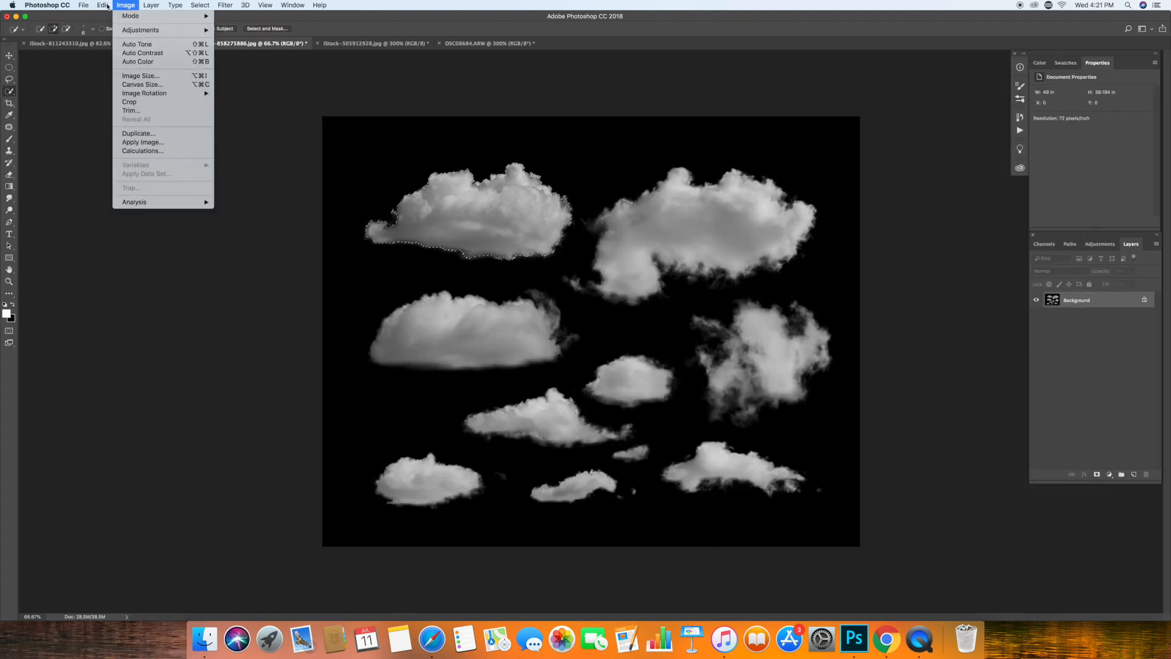
left_click(131, 71)
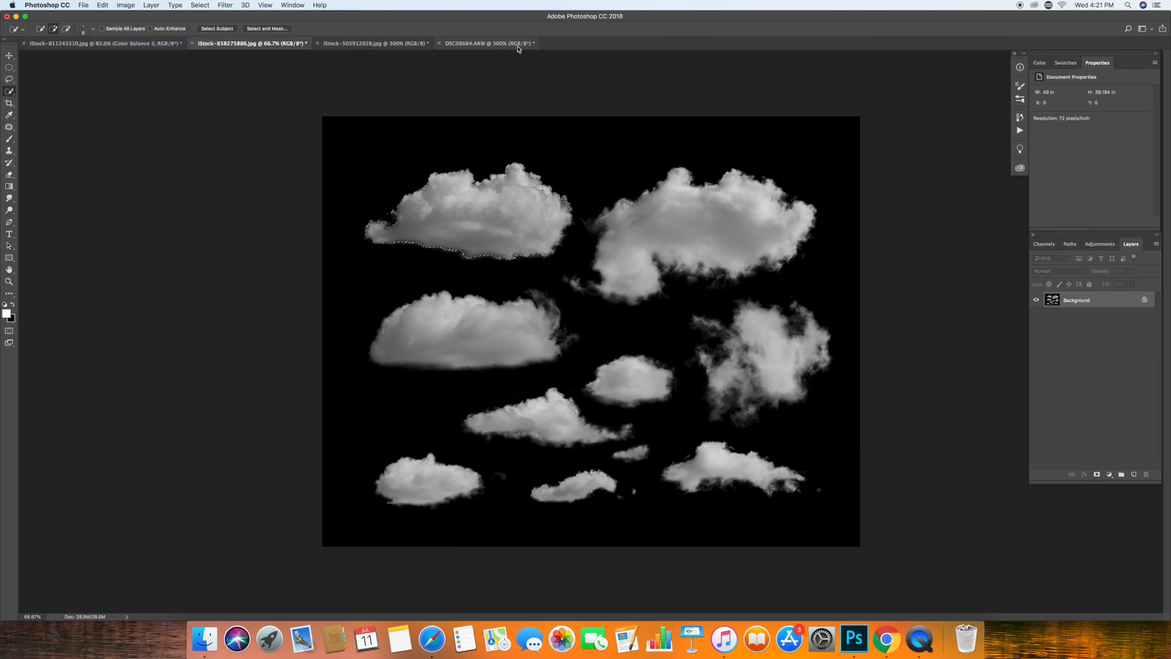
left_click(518, 45)
left_click(144, 44)
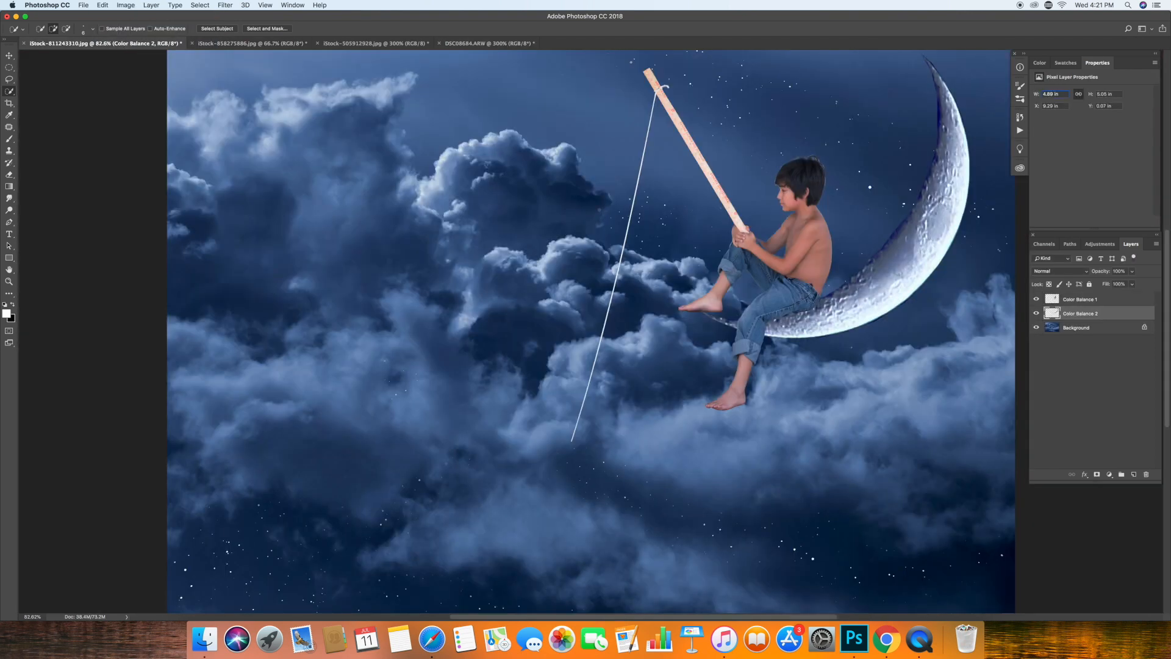
left_click(83, 5)
left_click(125, 94)
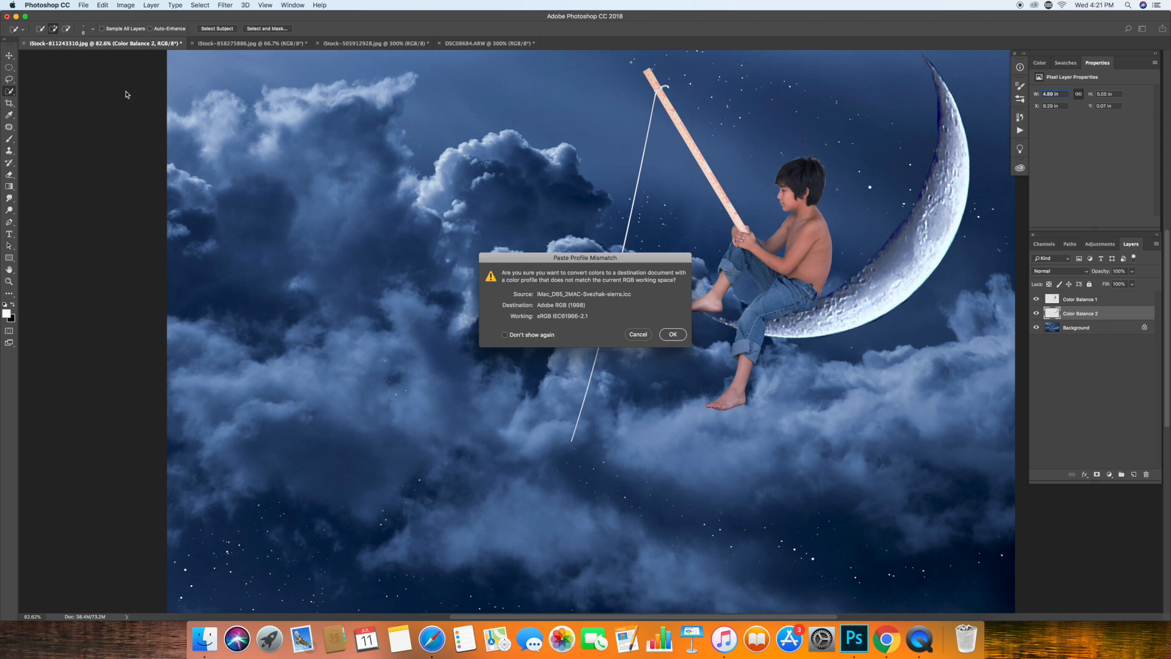
left_click(676, 336)
Position and enlarge the pasted cloud so it covers the lower end of the moon and the boy's seat.
key("super+t")
left_click_drag(674, 358, 898, 381)
left_click_drag(898, 382, 862, 374)
left_click_drag(728, 331, 694, 331)
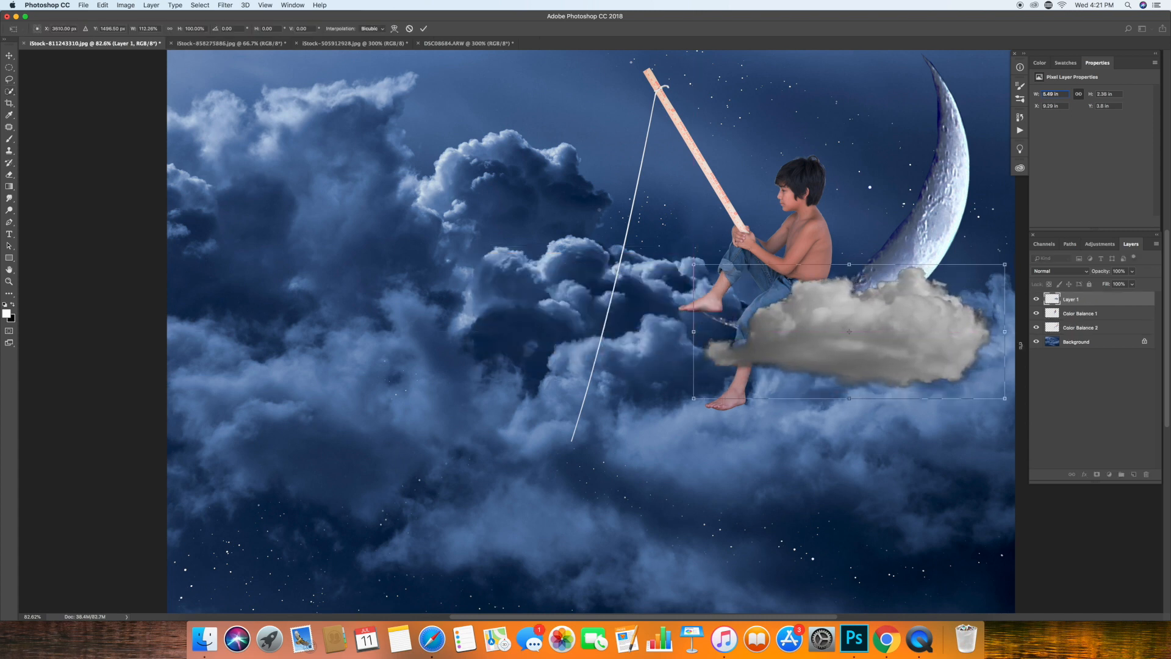
left_click_drag(1003, 330, 1015, 329)
left_click_drag(854, 264, 857, 256)
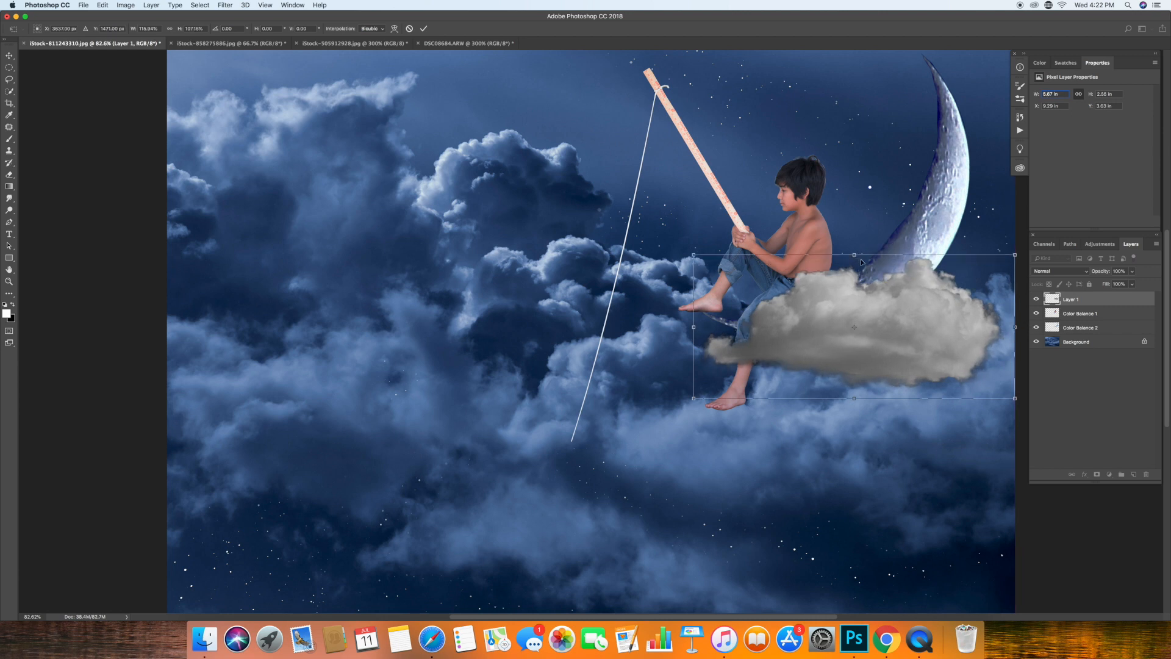
left_click(424, 28)
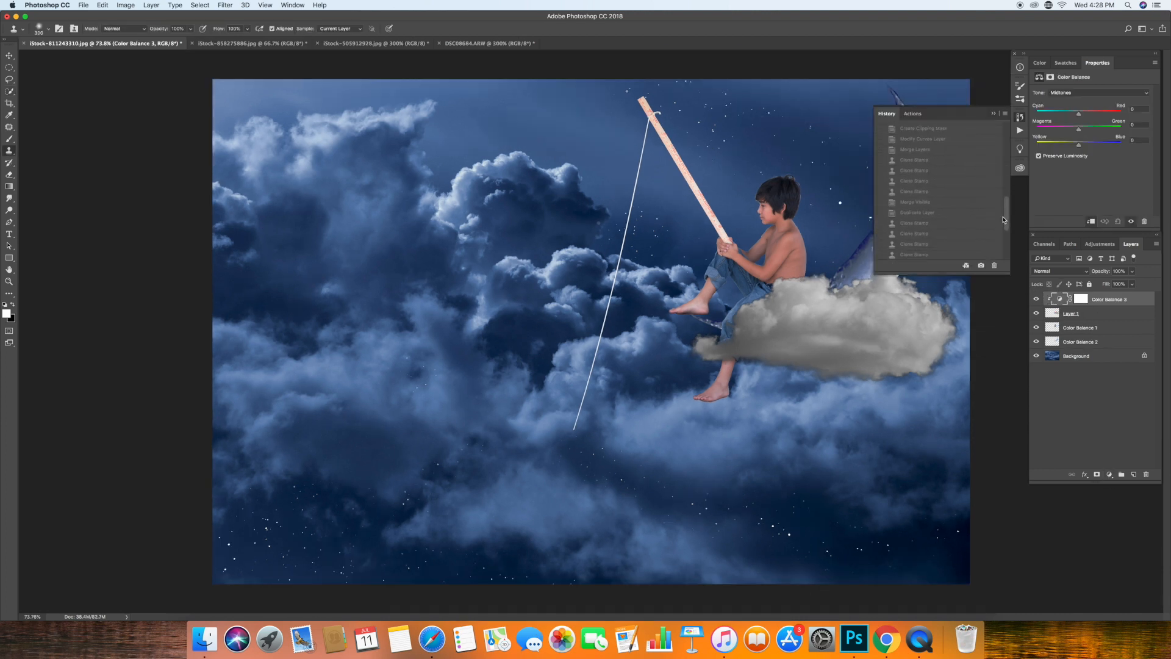
Restore the Merge Layers history state with the blue-tinted cloud, and shrink the moon and place its lower tip behind the cloud.
left_click(915, 149)
left_click(1084, 329)
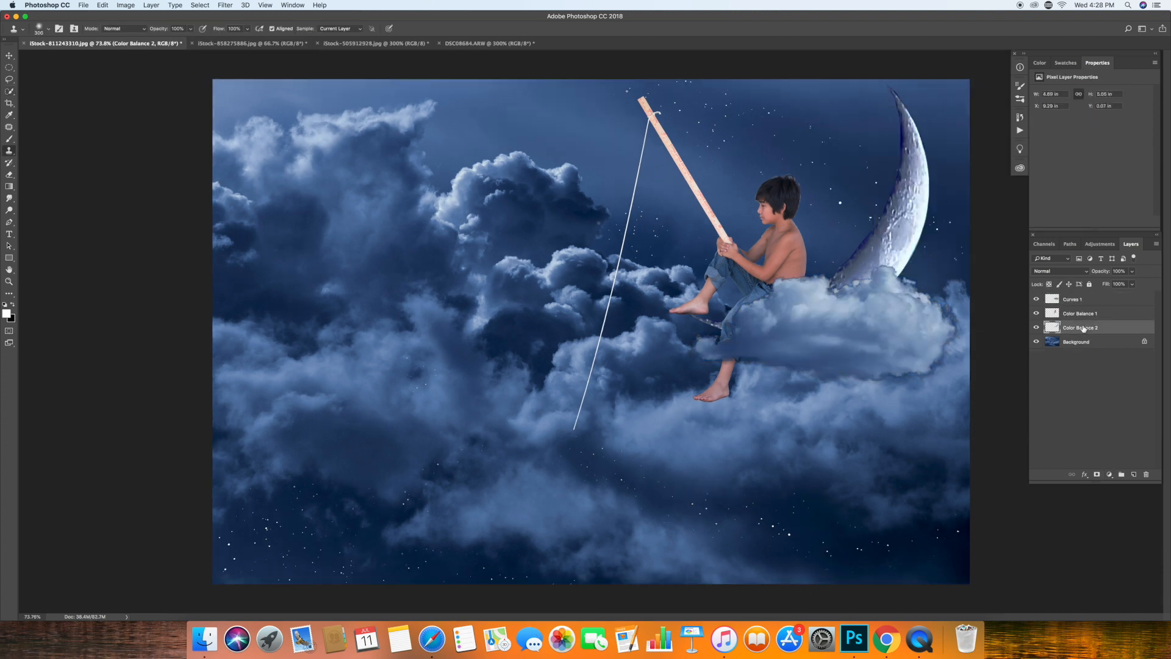
key("super+t")
left_click_drag(927, 83, 882, 125)
left_click_drag(841, 228, 867, 211)
key("Return")
Scale down the boy's layer and move him so that he sits at the near end of the cloud.
left_click(1083, 314)
key("super+t")
left_click_drag(806, 430, 769, 363)
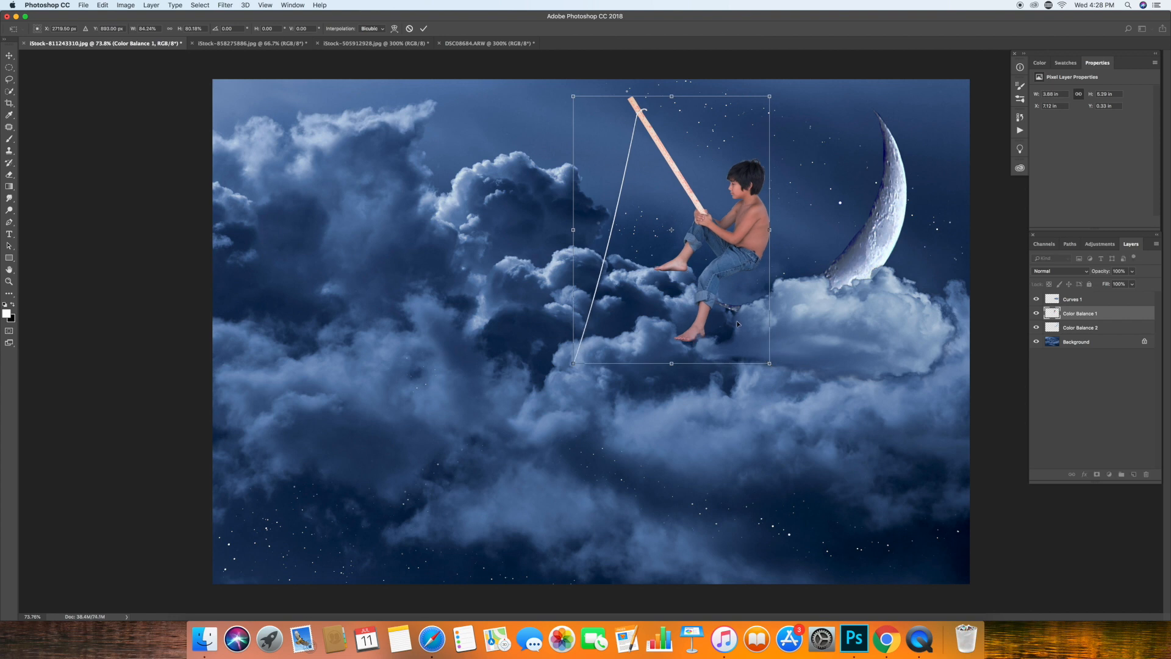
left_click_drag(737, 322, 776, 356)
key("Return")
Select the cloud layer and shift it slightly up and to the right beneath the boy.
key("s")
key("alt+bracketright")
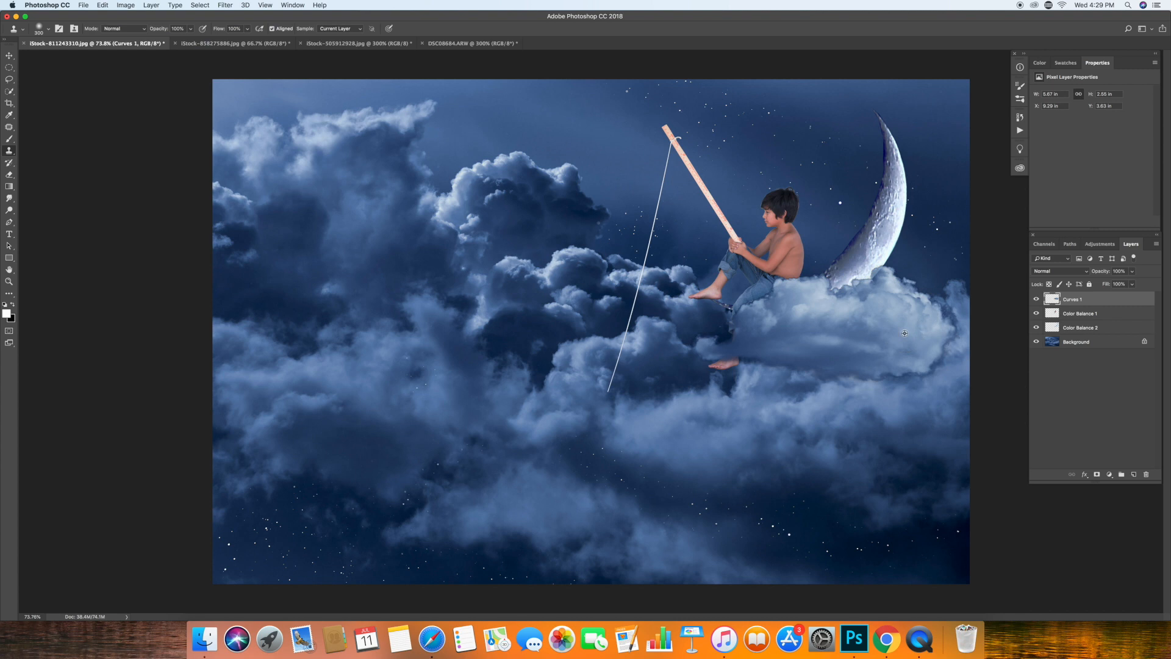
left_click_drag(873, 335, 880, 322)
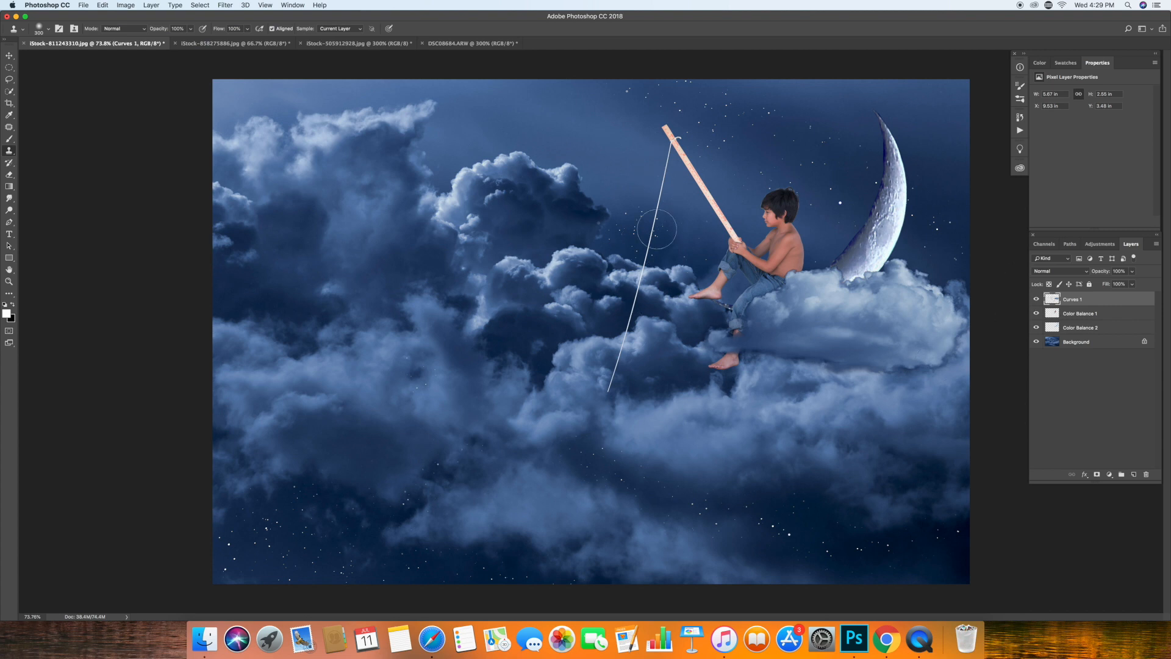
Flatten the composite into a single Background layer.
left_click(152, 5)
left_click(171, 360)
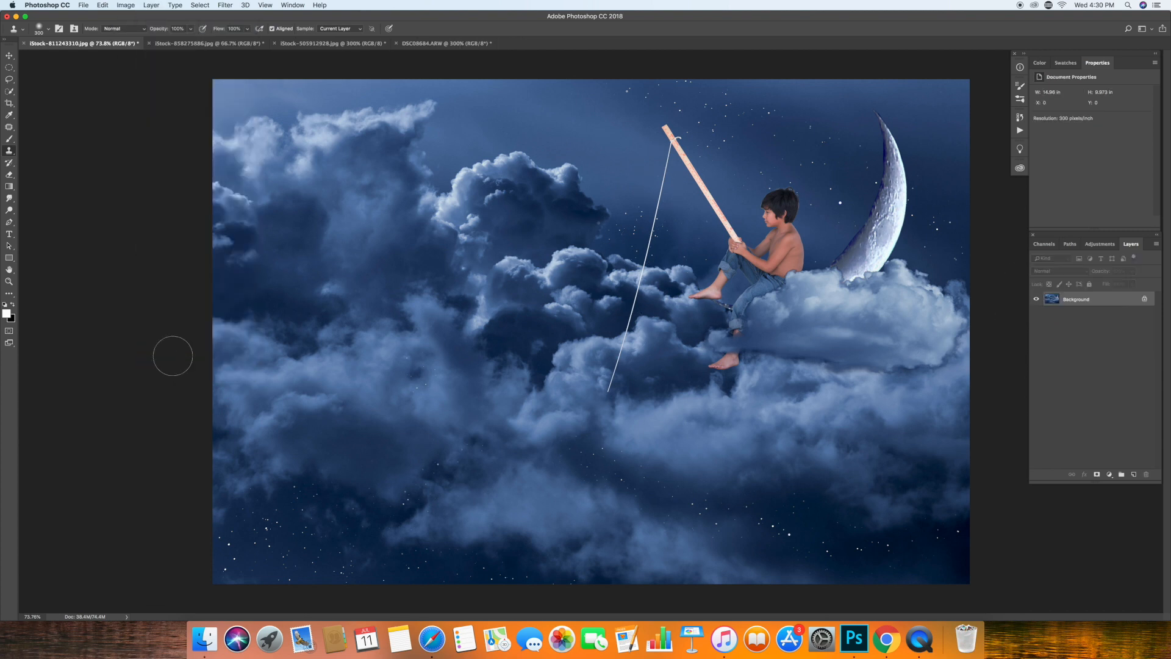
left_click(125, 5)
left_click(120, 16)
left_click(151, 5)
left_click(172, 360)
Duplicate the Background layer and extend the fishing line down to the bottom edge of the image.
key("super+j")
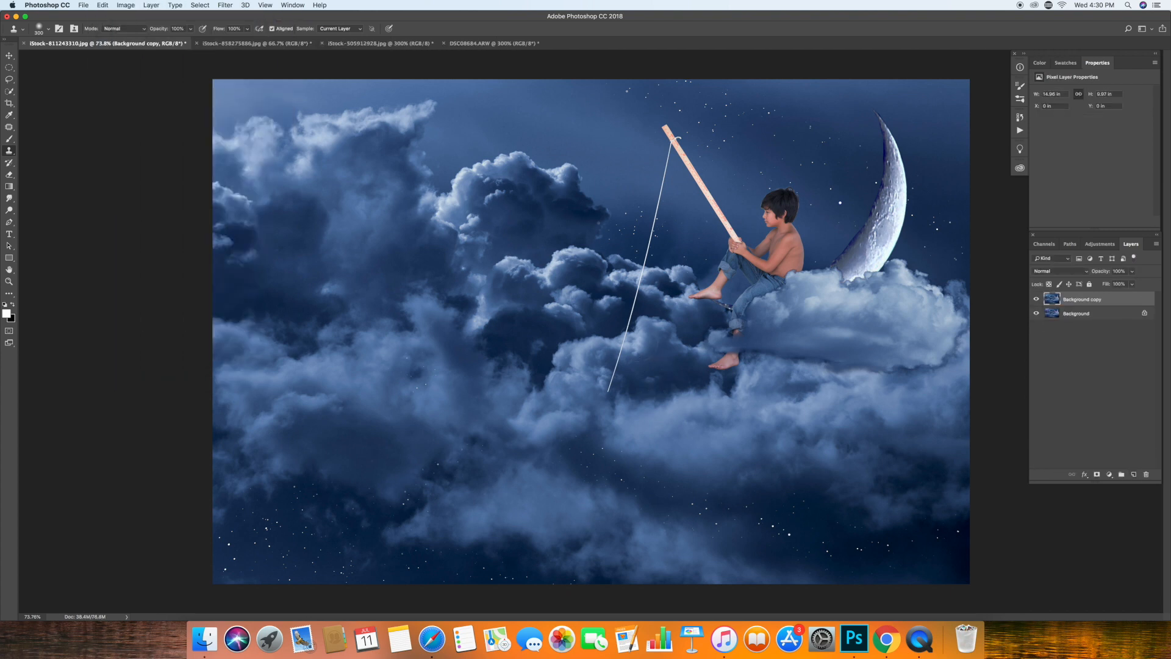
left_click_drag(608, 396, 554, 583)
key("m")
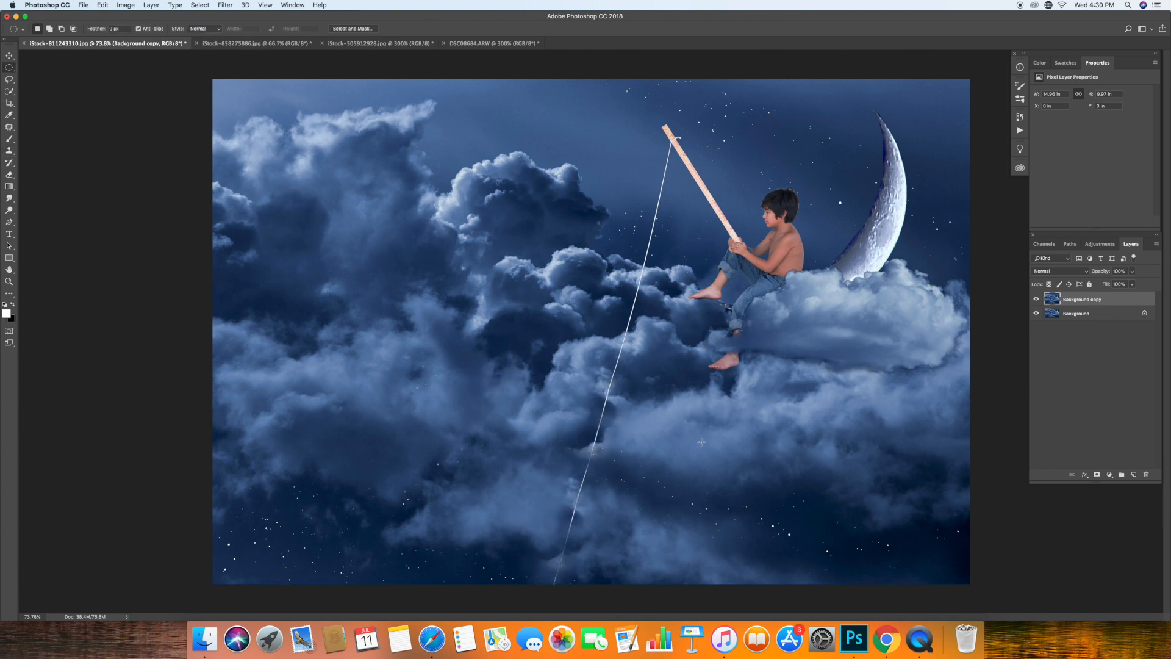
Clone cloud texture over the lower stretch of the fishing line with the Clone Stamp so it ends within the clouds.
left_click(9, 151)
left_click(636, 434, "alt")
left_click(594, 453)
left_click(794, 429, "alt")
left_click(575, 513)
left_click(557, 573)
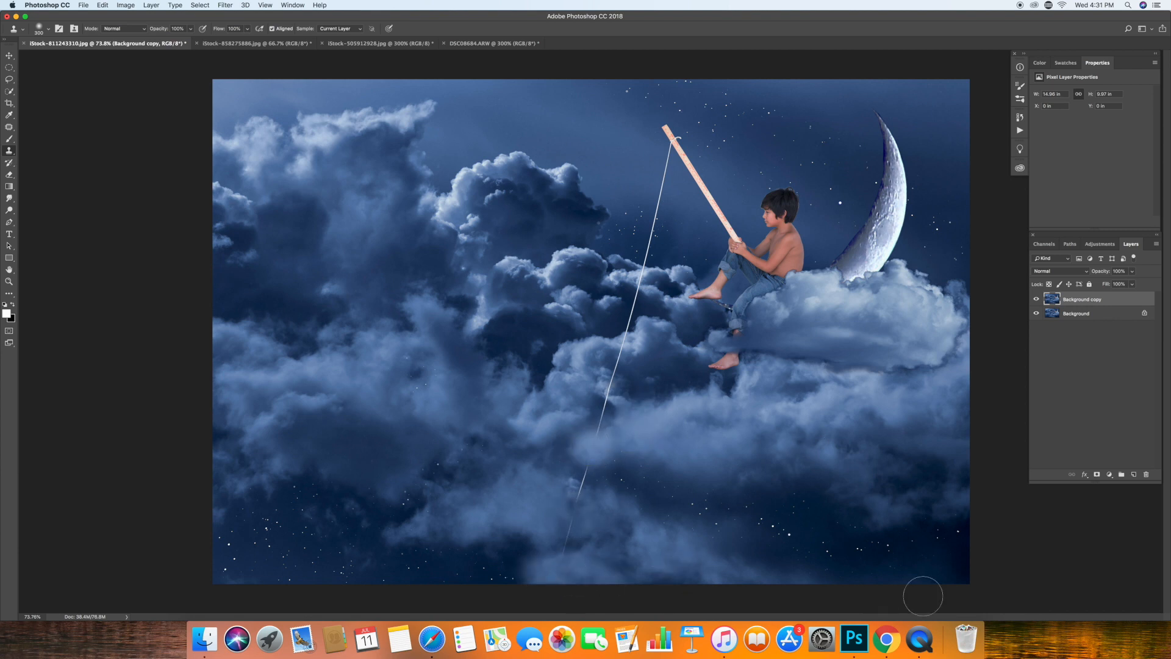
left_click(660, 450, "alt")
left_click(577, 512)
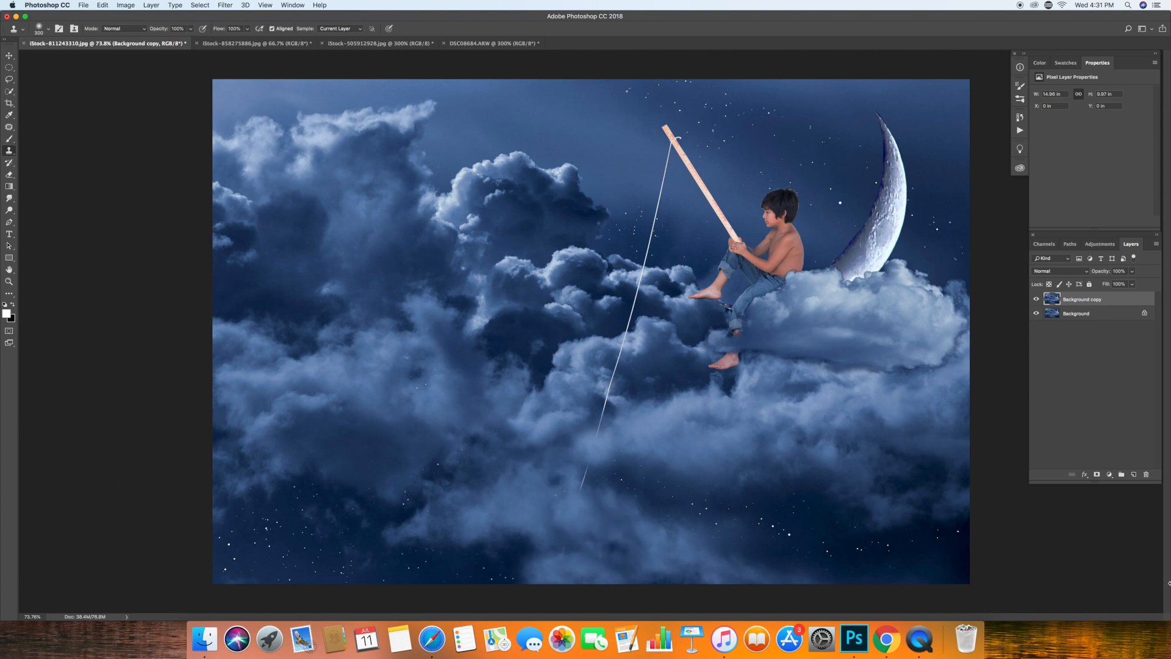
Try cloning cloud over the fishing line where it enters the lower clouds, and undo that stamp.
left_click(609, 383)
left_click(123, 5)
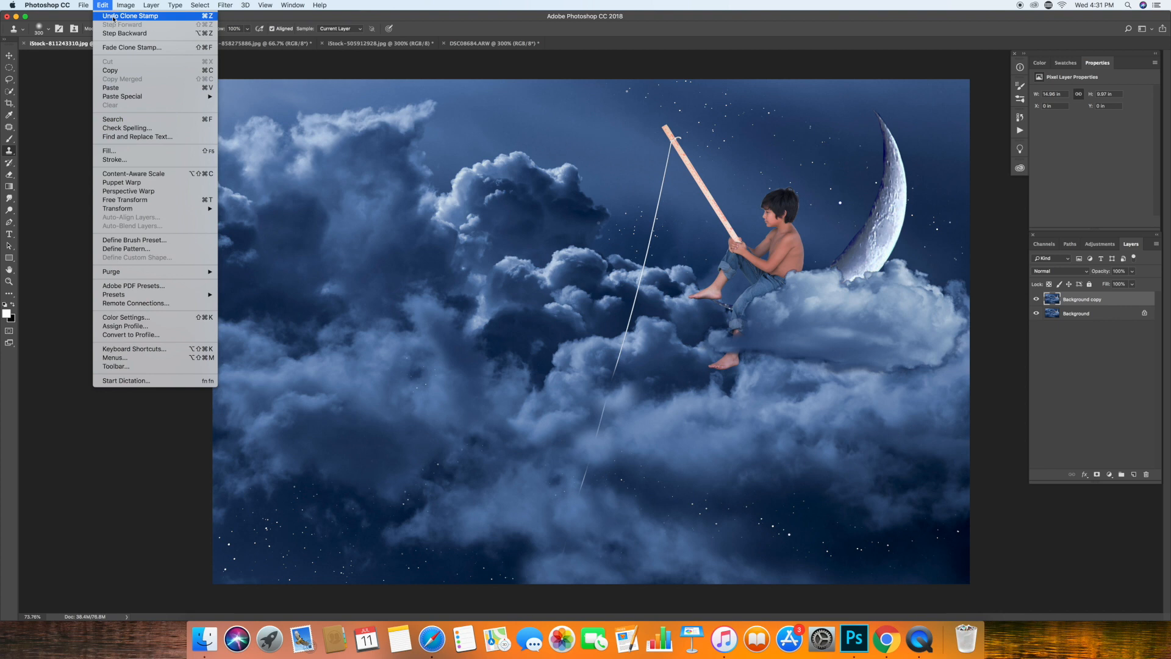
left_click(113, 16)
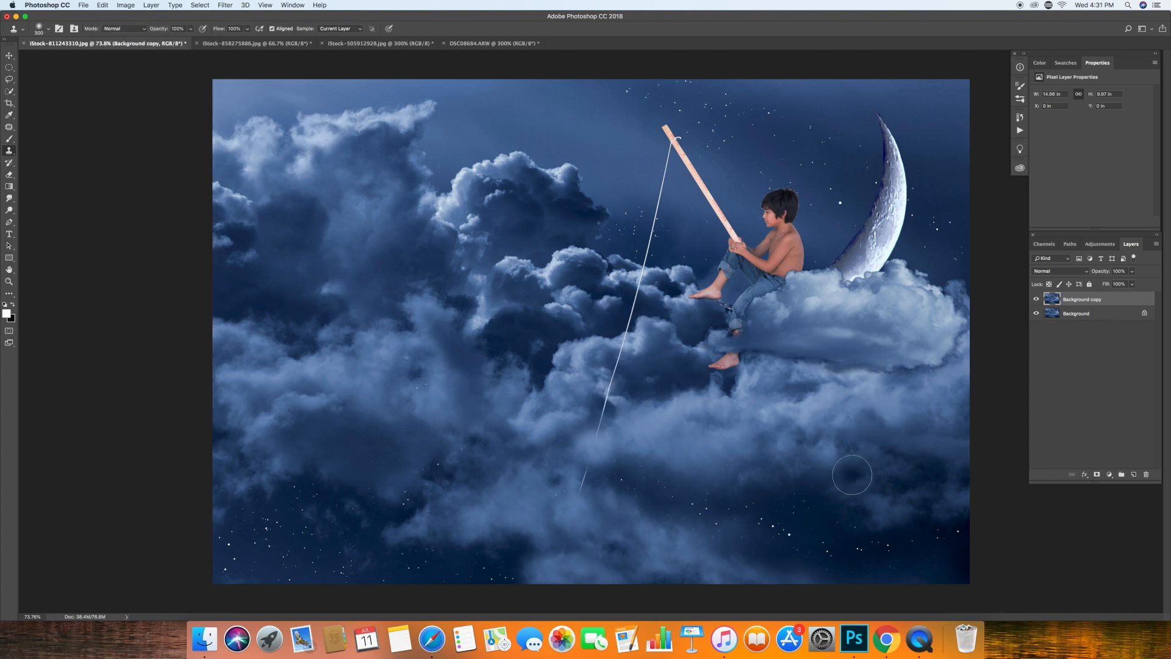
Soften the fishing line at the cloud edge with the Clone Stamp at 41% opacity, and merge the copied layer down.
key("4")
key("1")
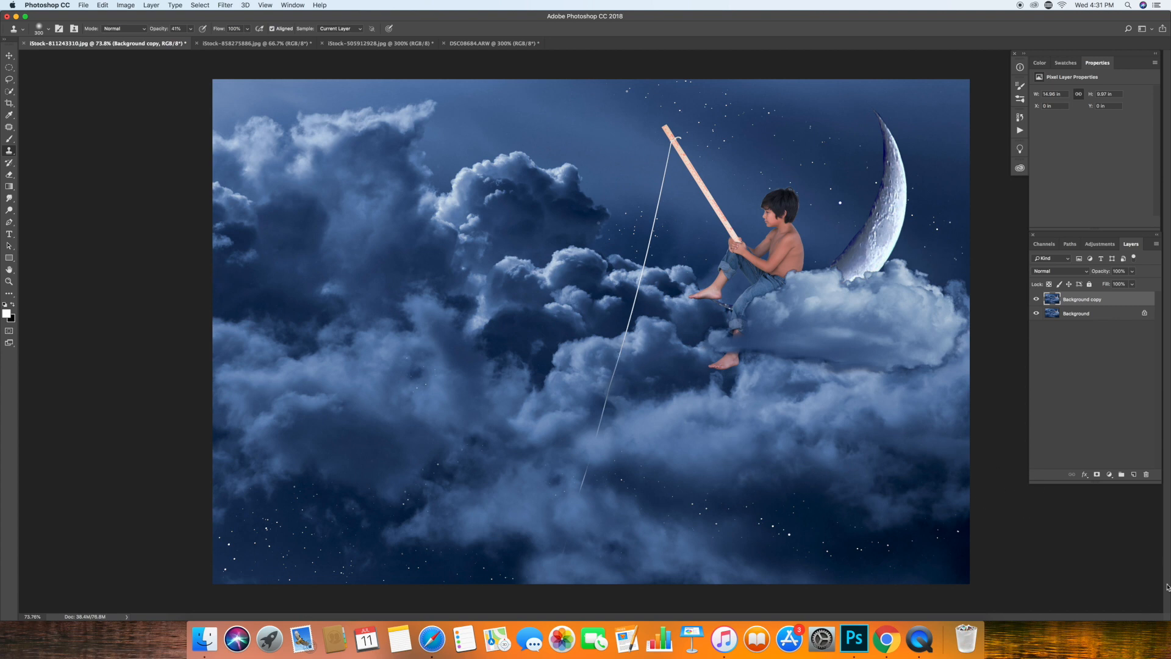
left_click(154, 6)
left_click(168, 342)
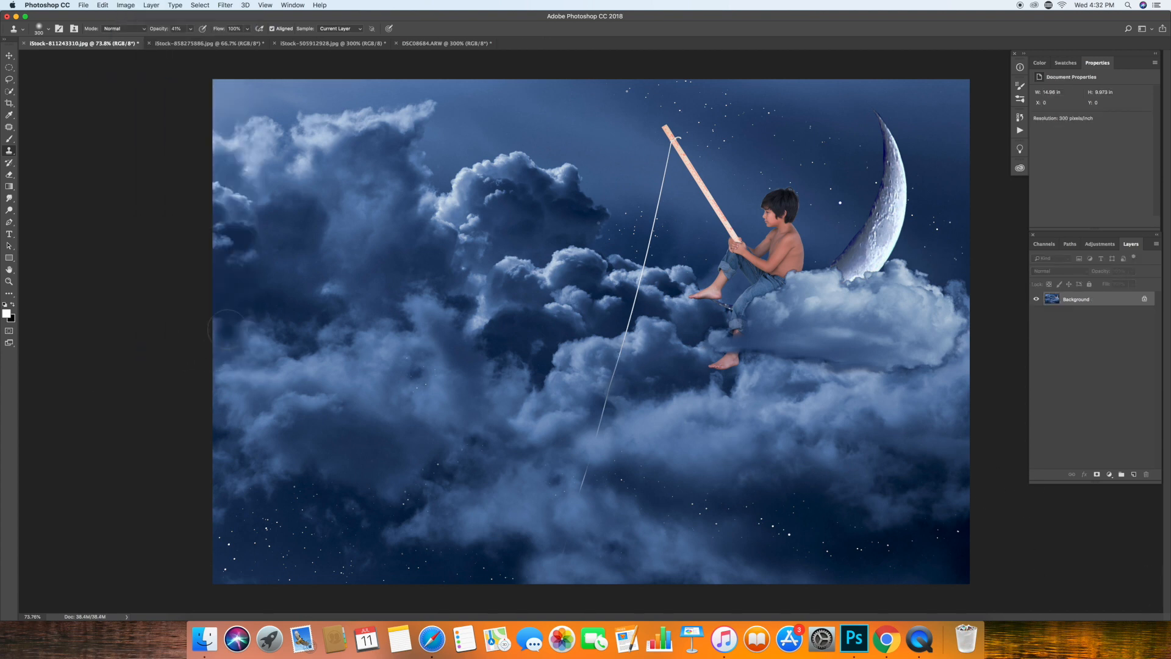
Duplicate the Background layer.
double_click(8, 281)
key("space")
left_click_drag(969, 171, 654, 150)
key("super+j")
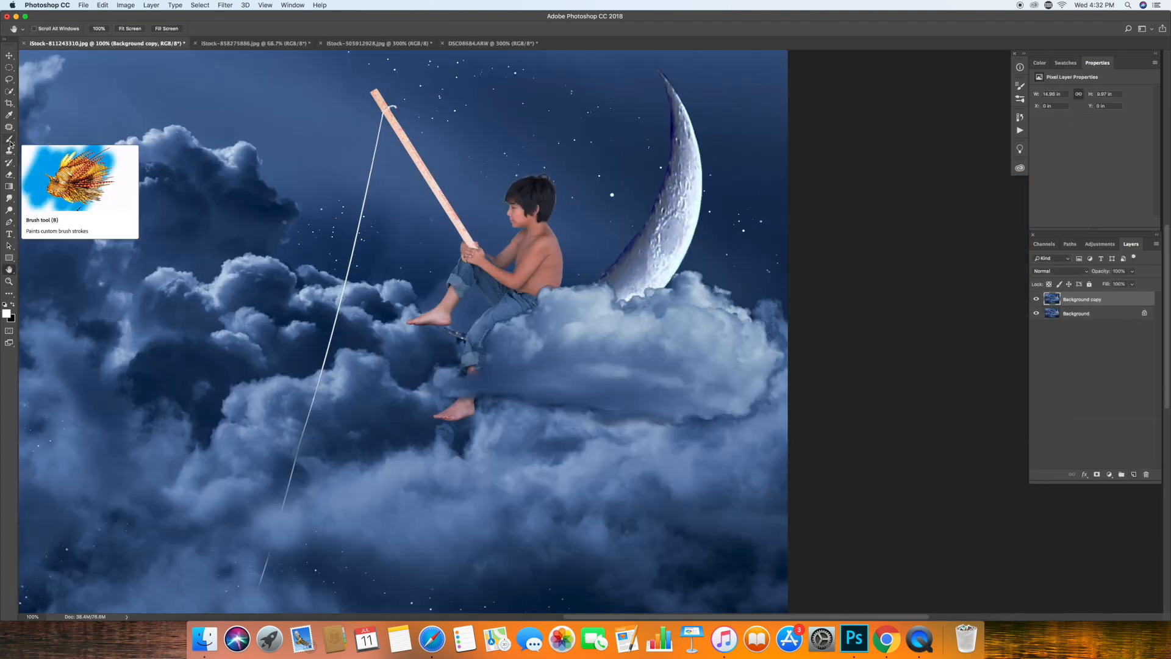
Paint sampled sky blue over the dark fringe on the crescent moon's upper outer edge with a small Brush at 46% opacity.
key("z")
left_click(676, 90)
left_click(675, 90)
left_click(676, 90)
key("space")
left_click_drag(675, 89, 539, 233)
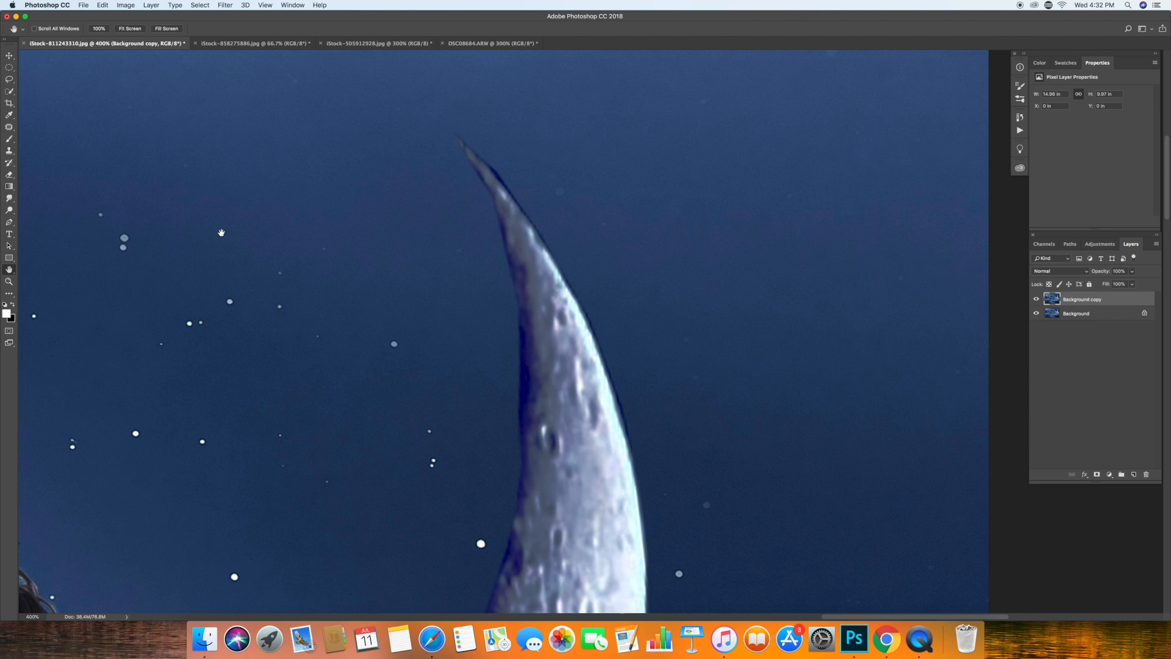
key("b")
key("bracketleft")
key("bracketleft")
key("bracketleft")
key("bracketleft")
key("bracketleft")
key("bracketleft")
key("bracketleft")
key("bracketleft")
key("bracketleft")
key("bracketleft")
key("bracketleft")
key("bracketleft")
key("bracketleft")
key("bracketleft")
key("bracketleft")
left_click(512, 168, "alt")
left_click_drag(510, 177, 474, 134)
left_click(191, 30)
left_click(167, 40)
key("bracketleft")
key("bracketleft")
key("bracketleft")
key("bracketleft")
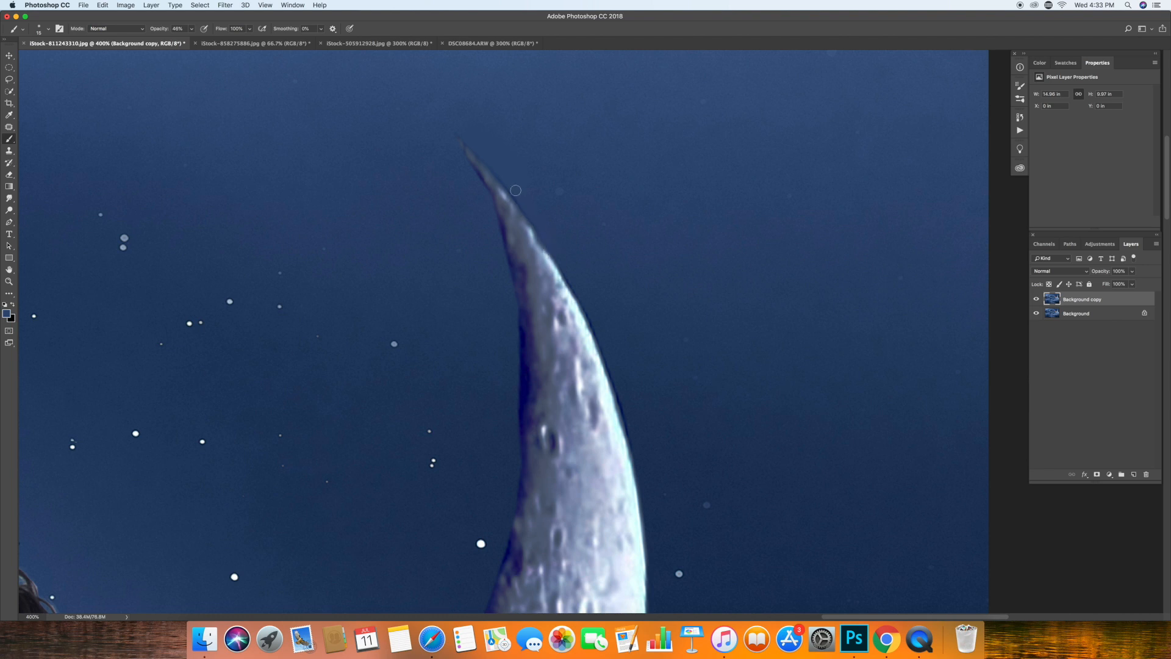
left_click_drag(564, 282, 594, 349)
Clone night sky along the moon's outer edge and over its tip with the Clone Stamp at 100% opacity.
left_click(9, 150)
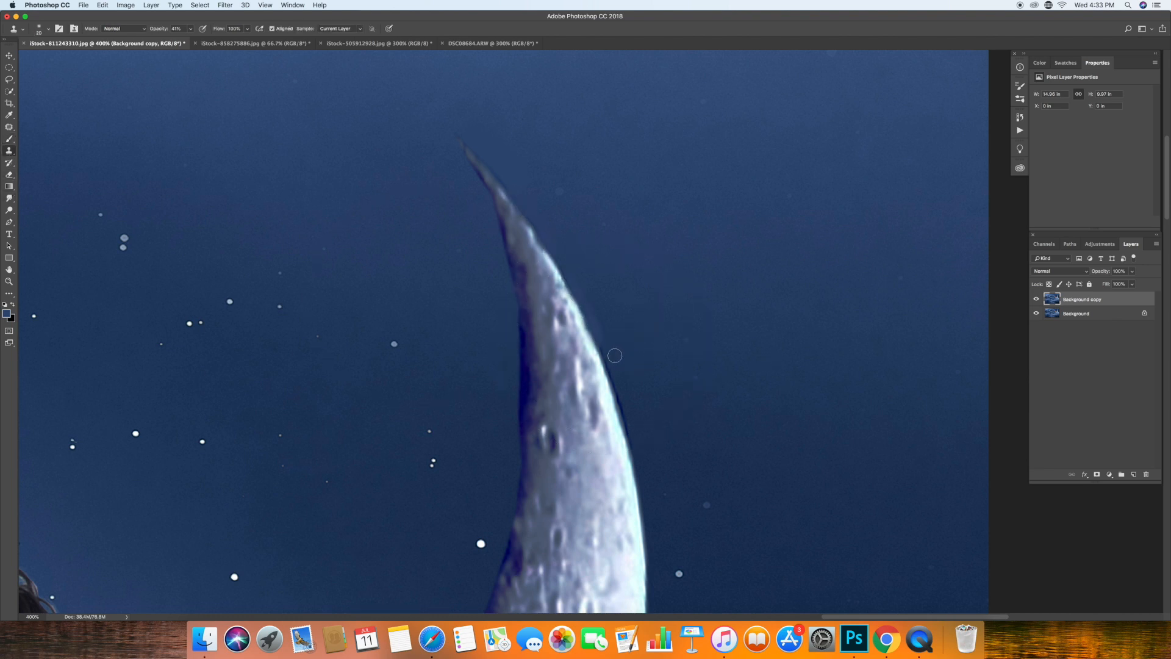
key("0")
mouse_move(625, 408)
left_mouse_down()
mouse_move(643, 370)
mouse_move(601, 345)
mouse_move(571, 276)
left_mouse_up()
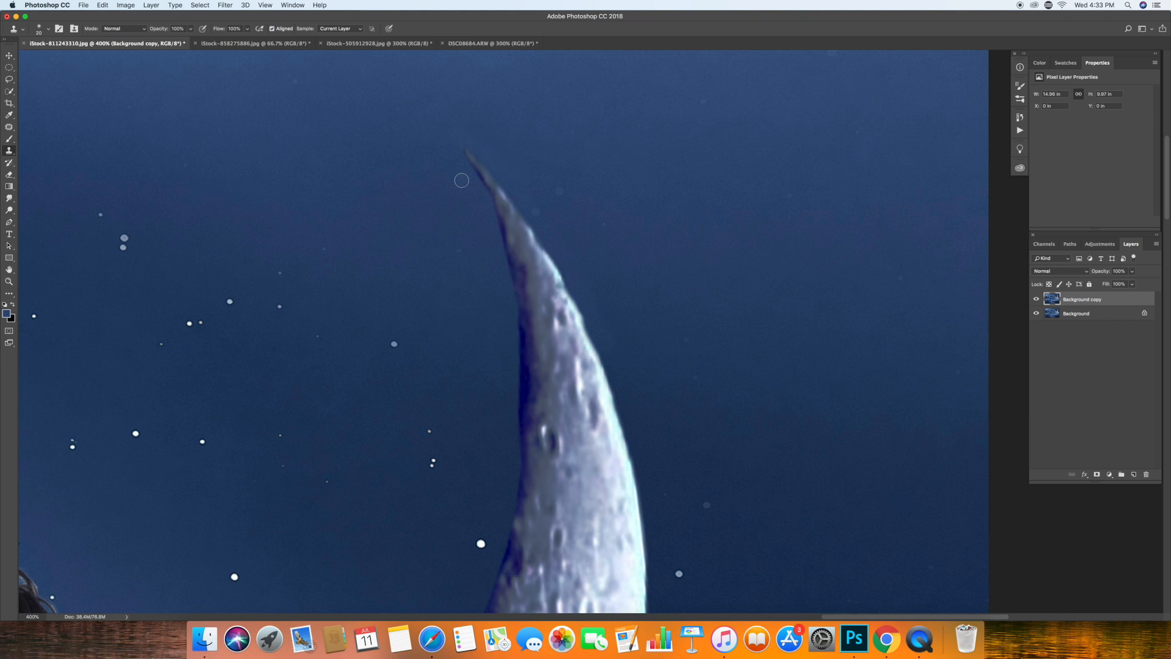
Clone night sky over the blue fringe along the moon's inner edge down to the cloud, and undo the last stroke.
mouse_move(493, 218)
left_mouse_down()
mouse_move(515, 452)
mouse_move(499, 546)
left_mouse_up()
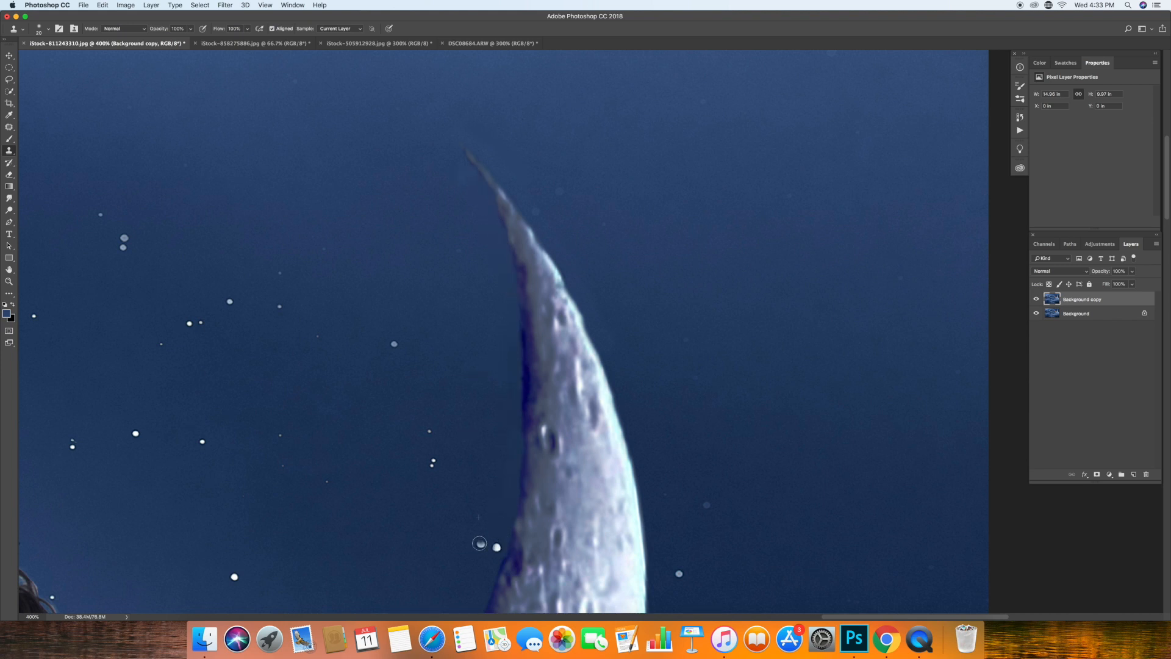
scroll(498, 346, "down", 5)
left_click_drag(502, 341, 397, 583)
scroll(396, 583, "down", 1)
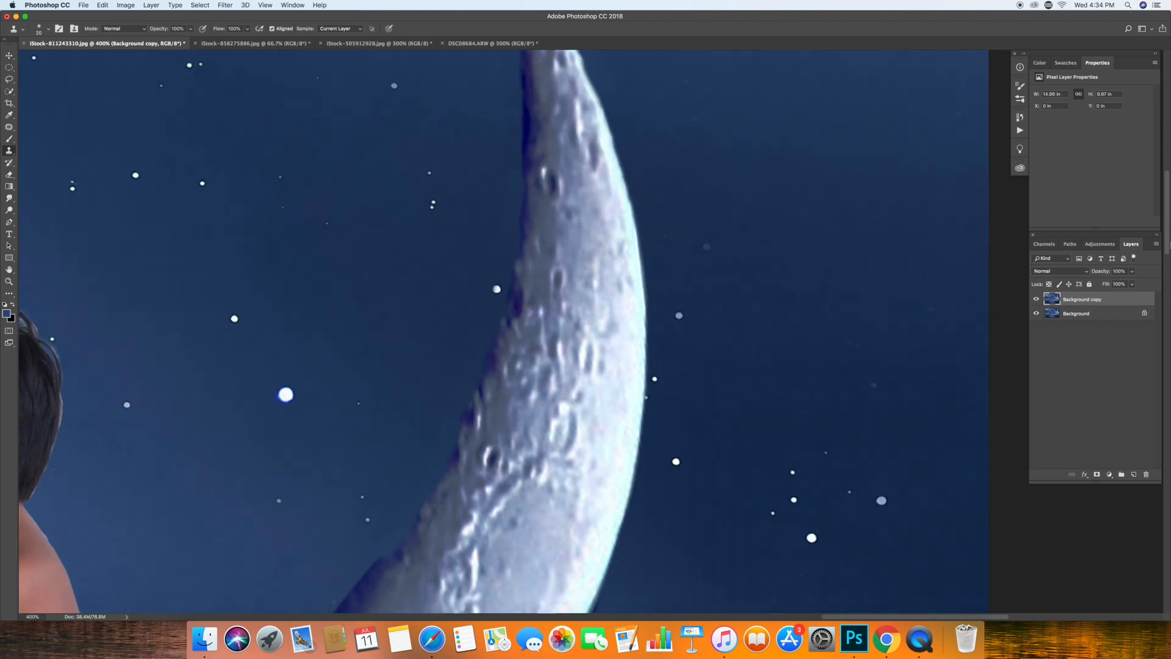
scroll(377, 284, "down", 6)
mouse_move(367, 303)
left_mouse_down()
mouse_move(300, 388)
mouse_move(282, 387)
mouse_move(273, 420)
left_mouse_up()
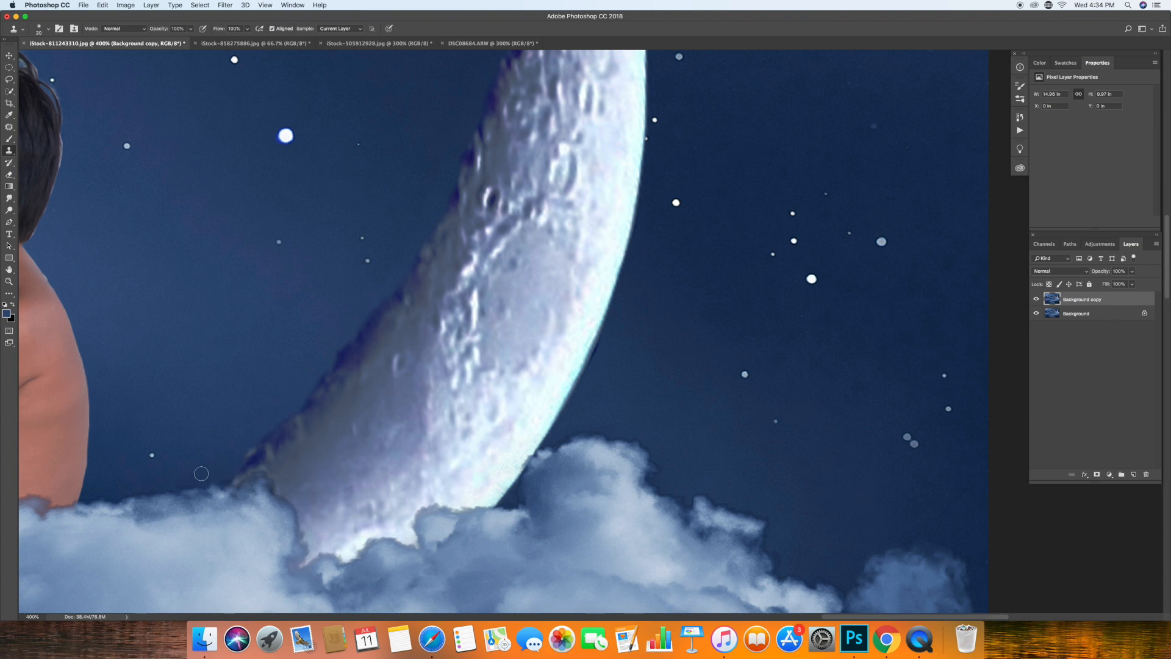
left_click_drag(172, 484, 94, 497)
left_click(101, 6)
left_click(113, 17)
key("z")
key("super+0")
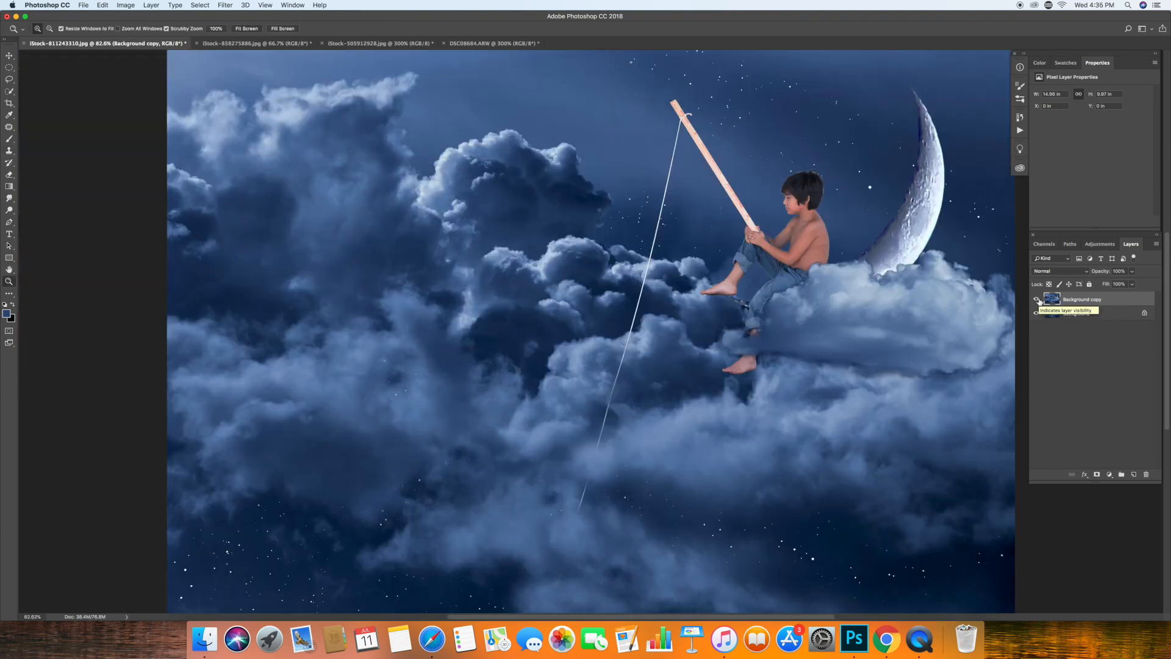
Set the Clone Stamp opacity to 46% and clone moon surface over the dark crater near the upper inner edge.
left_click(931, 128)
left_click(931, 128)
left_click(931, 128)
left_click(930, 128)
left_click(931, 129)
left_click(10, 270)
left_click_drag(718, 227, 459, 367)
left_click(10, 150)
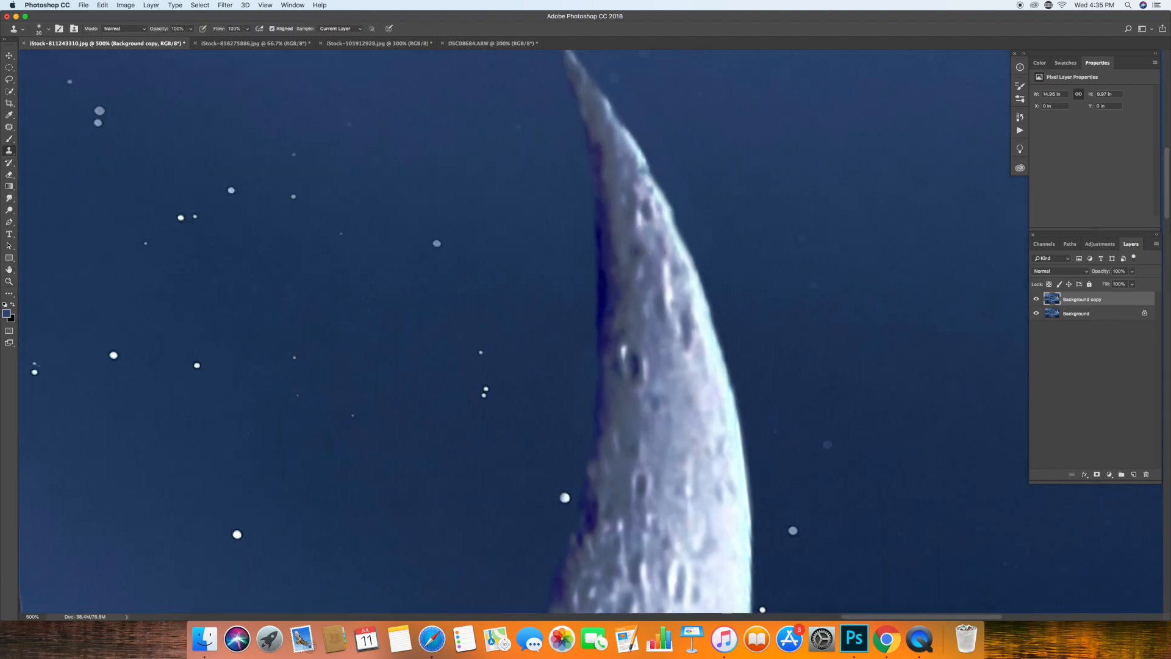
key("4")
key("6")
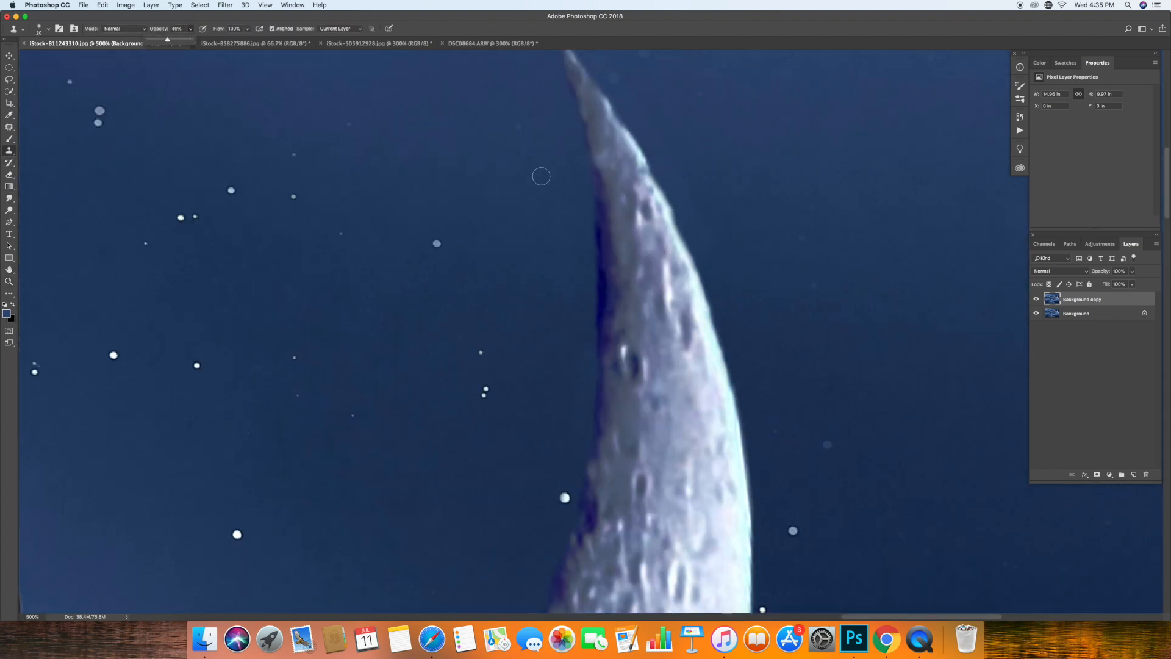
left_click_drag(631, 361, 638, 380)
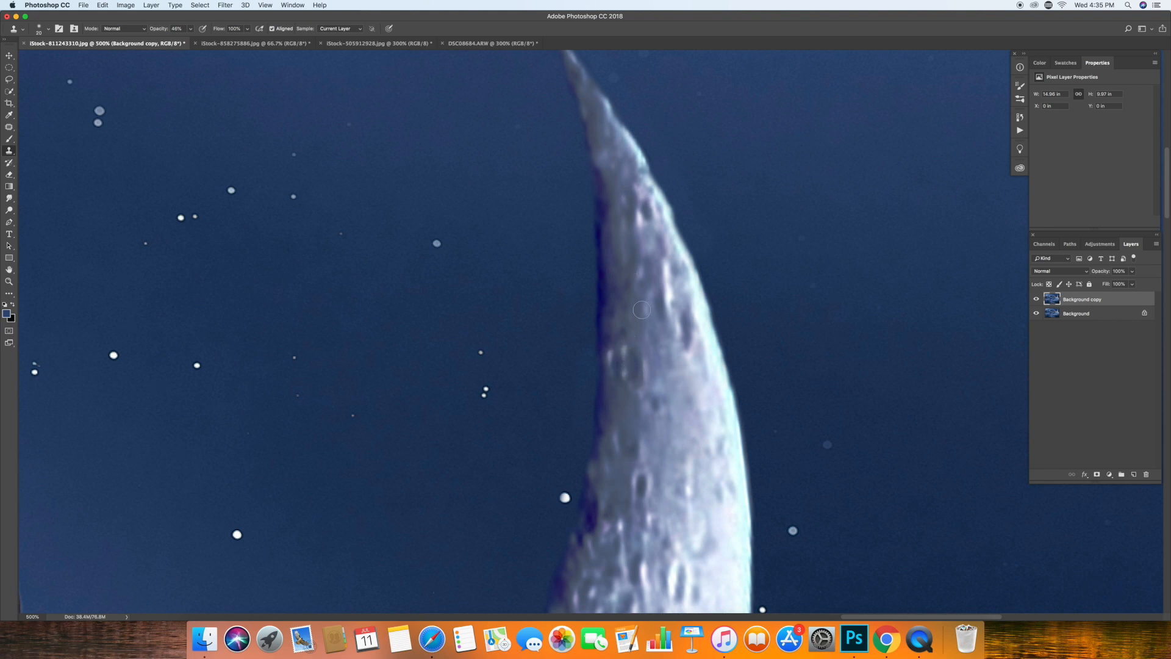
Clone moon texture over the purple fringe along the upper half of the moon's inner edge.
left_click(617, 266, "alt")
left_click_drag(615, 287, 606, 462)
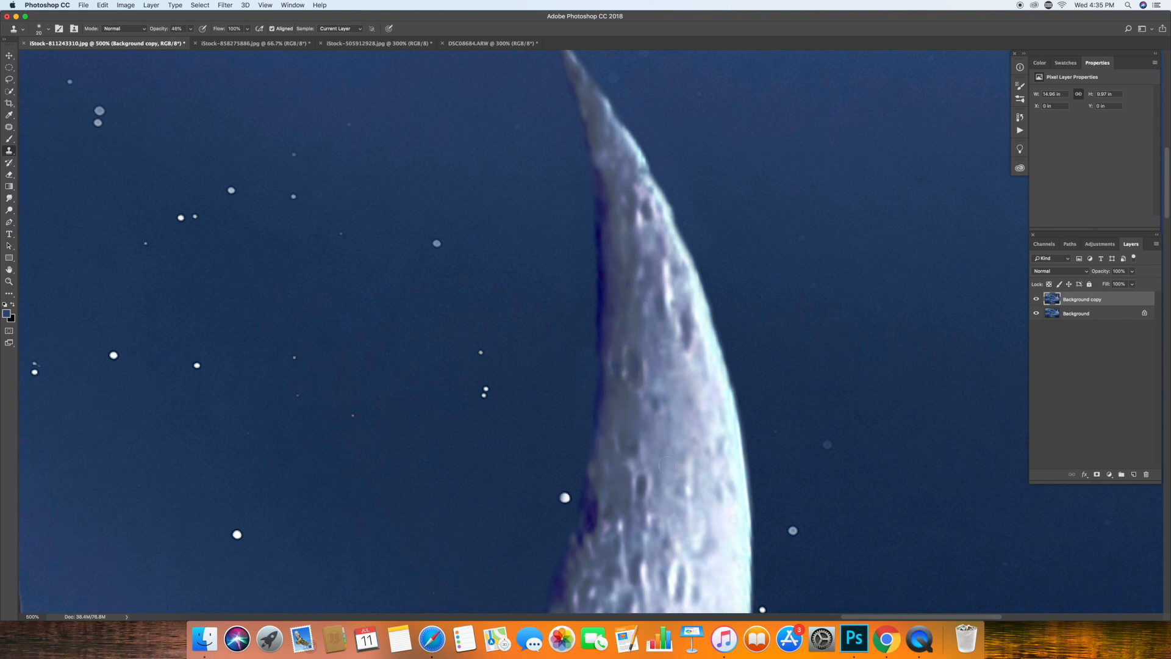
left_click(617, 516, "alt")
mouse_move(596, 501)
left_mouse_down()
mouse_move(593, 529)
mouse_move(617, 438)
left_mouse_up()
left_click(654, 413, "alt")
left_click_drag(603, 391, 610, 341)
mouse_move(616, 267)
left_mouse_down()
mouse_move(608, 337)
mouse_move(604, 200)
left_mouse_up()
Clone moon texture over the fringe along the moon's lower inner edge, and toggle the retouched layer's visibility to compare.
scroll(605, 295, "down", 5)
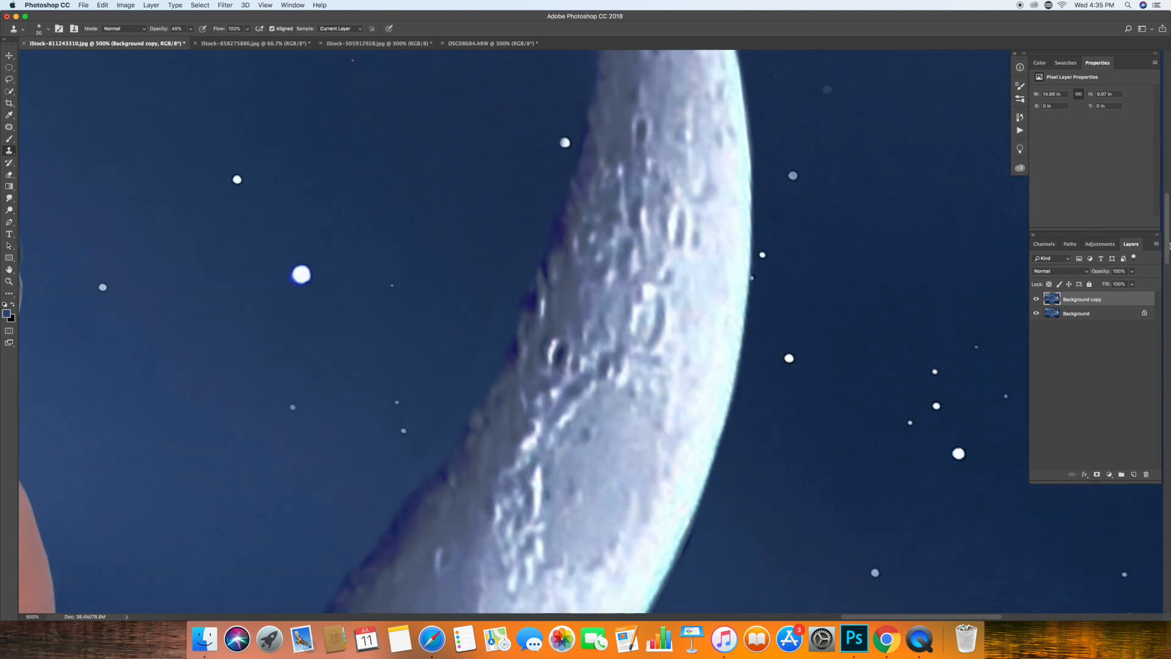
mouse_move(522, 373)
left_mouse_down()
mouse_move(534, 326)
mouse_move(512, 371)
left_mouse_up()
left_click_drag(441, 488, 381, 569)
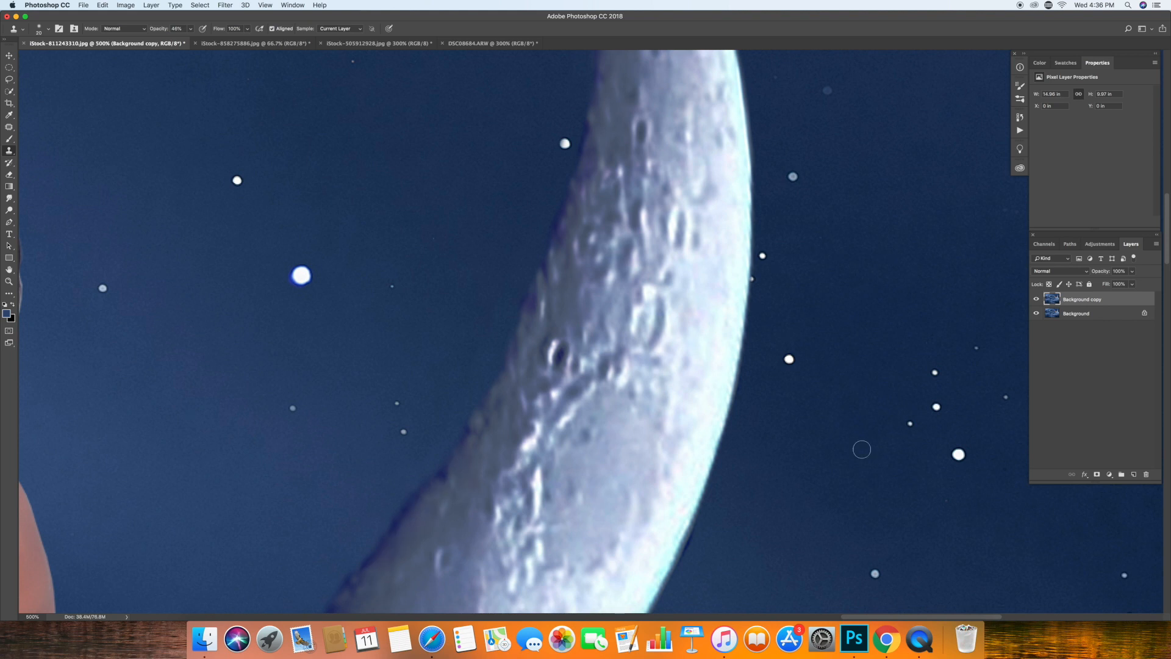
left_click_drag(1167, 252, 1167, 287)
left_click_drag(262, 406, 440, 197)
key("z")
key("super+0")
left_click(1036, 300)
left_click(1036, 299)
scroll(918, 163, "up", 2)
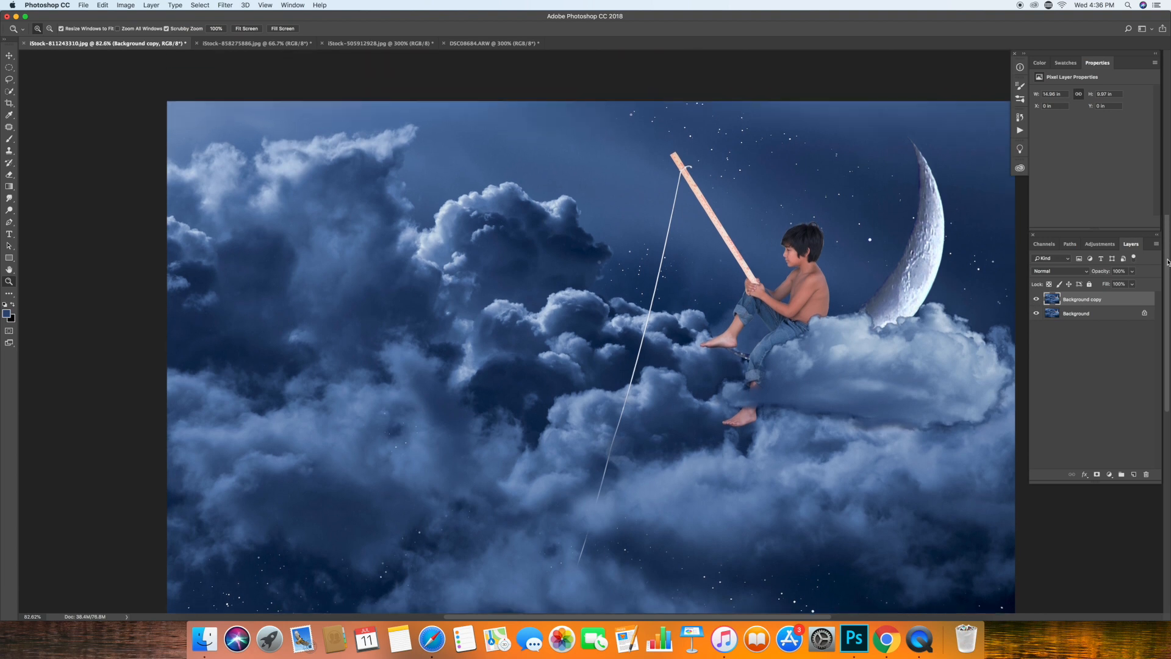
Clone moon texture over the remaining purple fringe on the inner edge just below the moon's tip.
left_click(918, 163)
left_click(919, 163)
left_click(918, 163)
left_click(9, 140)
left_click(9, 151)
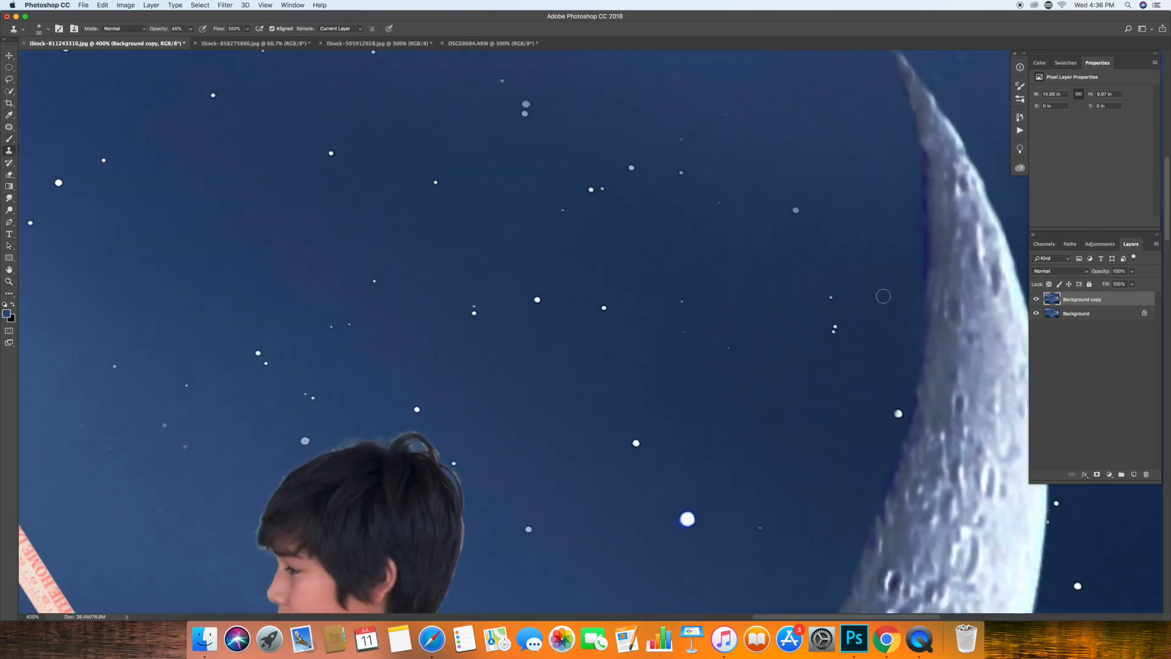
left_click(940, 238, "alt")
mouse_move(928, 259)
left_mouse_down()
mouse_move(926, 169)
mouse_move(919, 127)
left_mouse_up()
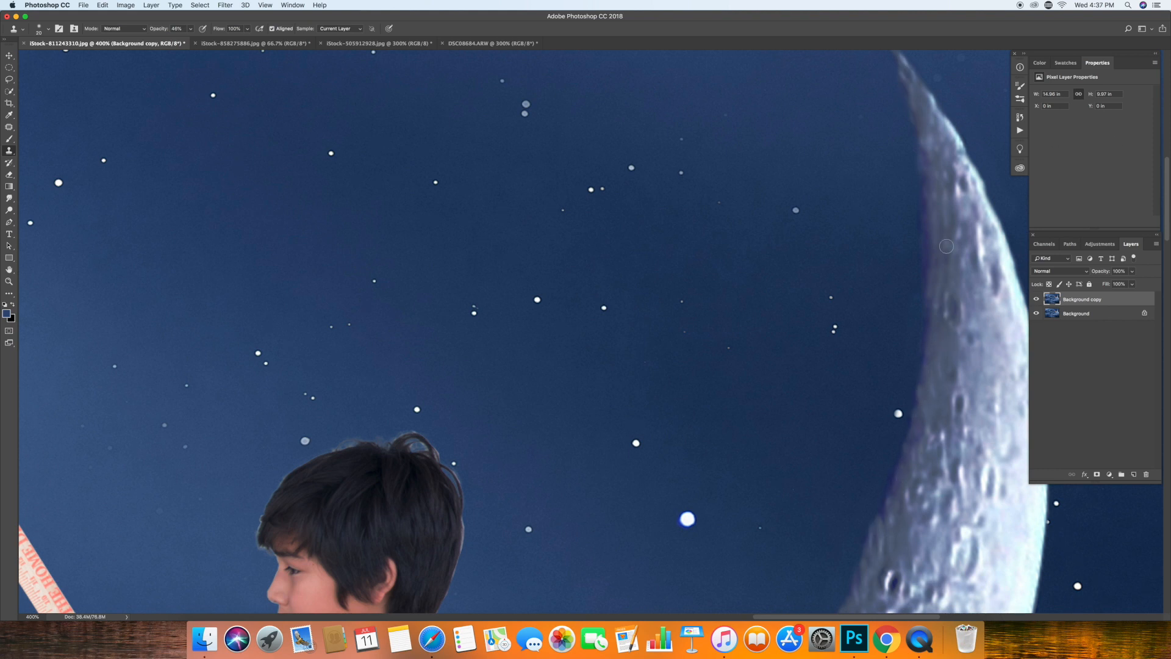
Merge the retouched copy into the Background layer.
key("z")
key("super+0")
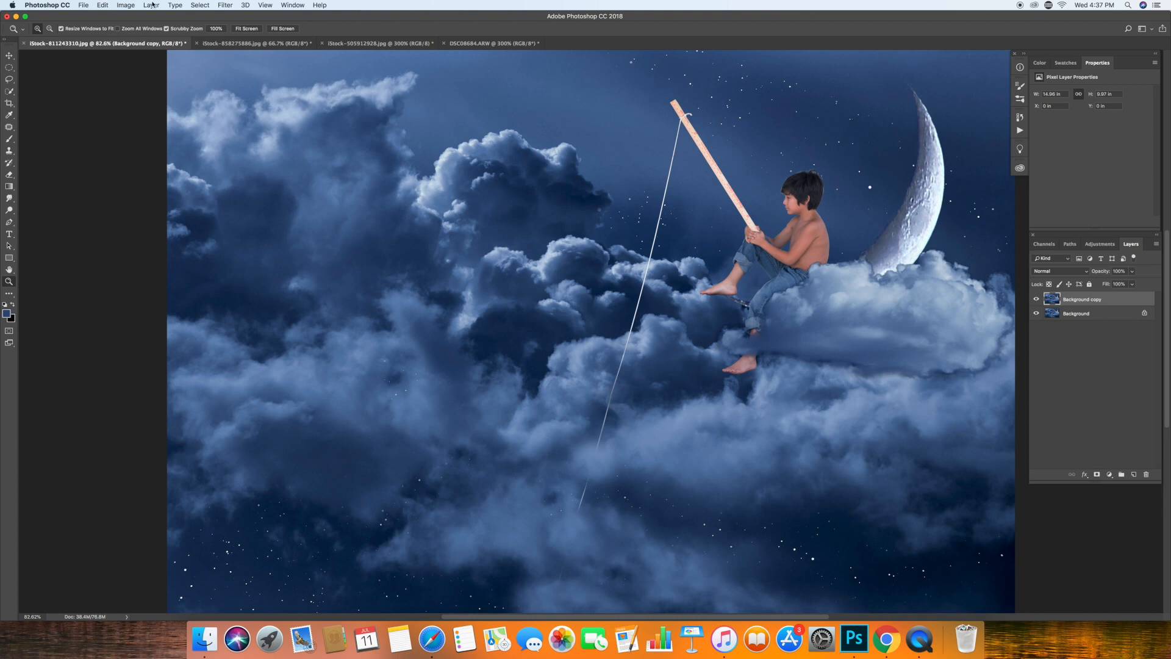
left_click(126, 5)
mouse_move(151, 5)
left_click(177, 360)
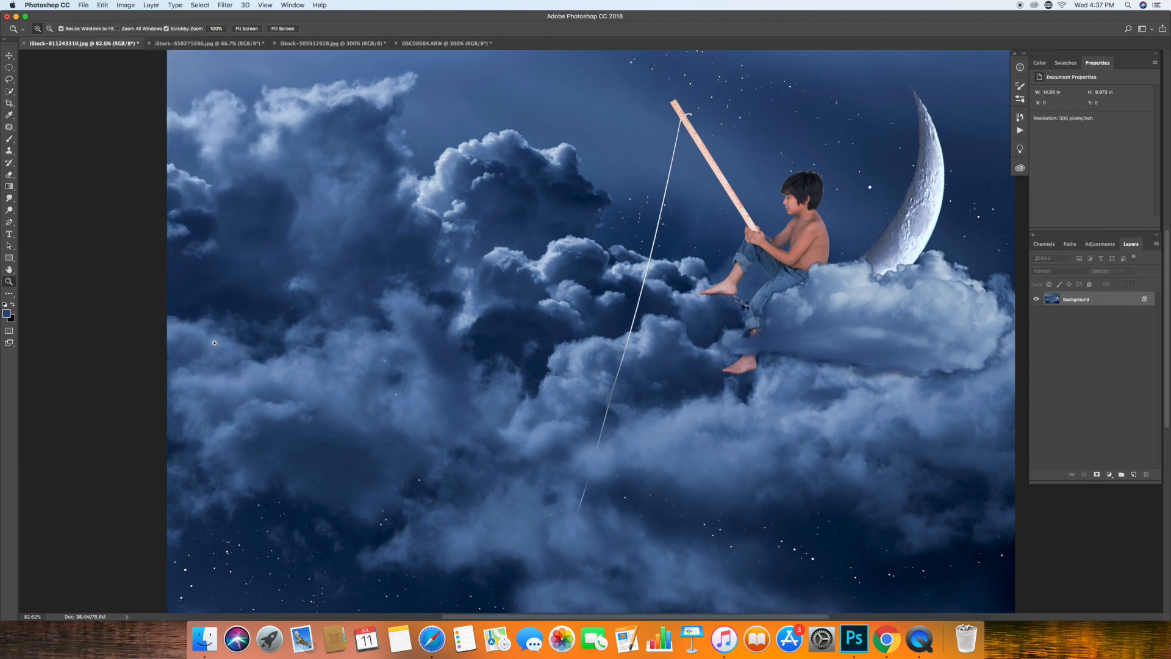
Paint sampled wood colour over the red lettering on the rod's upper half with the Brush at 100% opacity.
left_click_drag(816, 200, 872, 198)
left_click_drag(632, 236, 614, 281)
left_click(9, 271)
left_click_drag(472, 241, 312, 356)
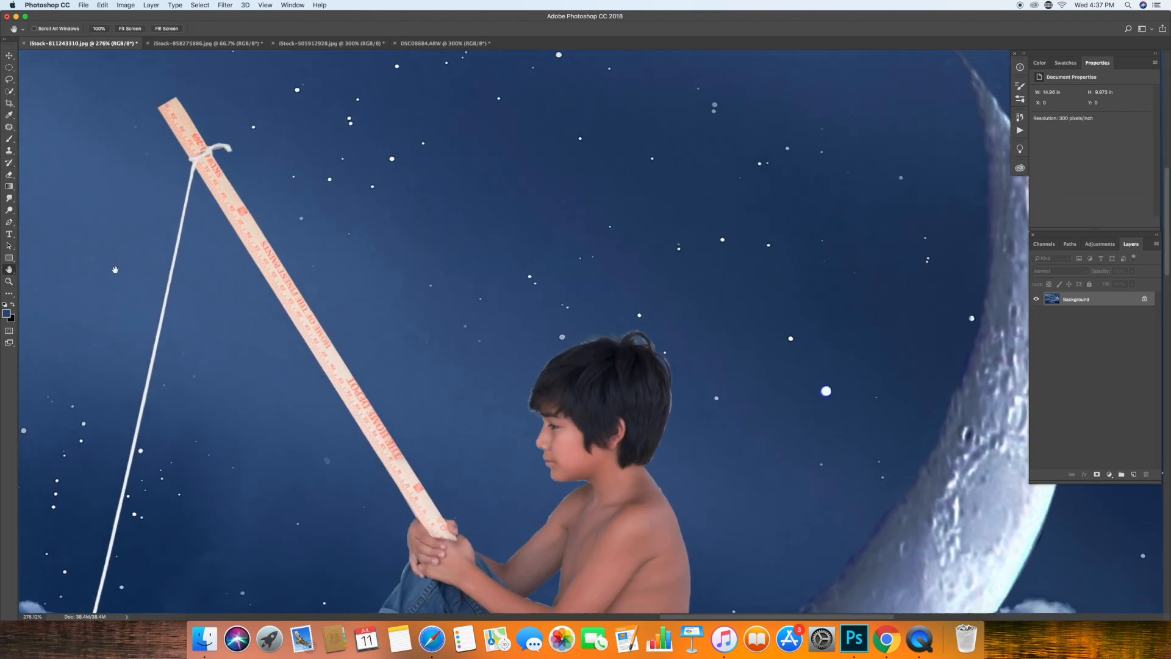
left_click(10, 140)
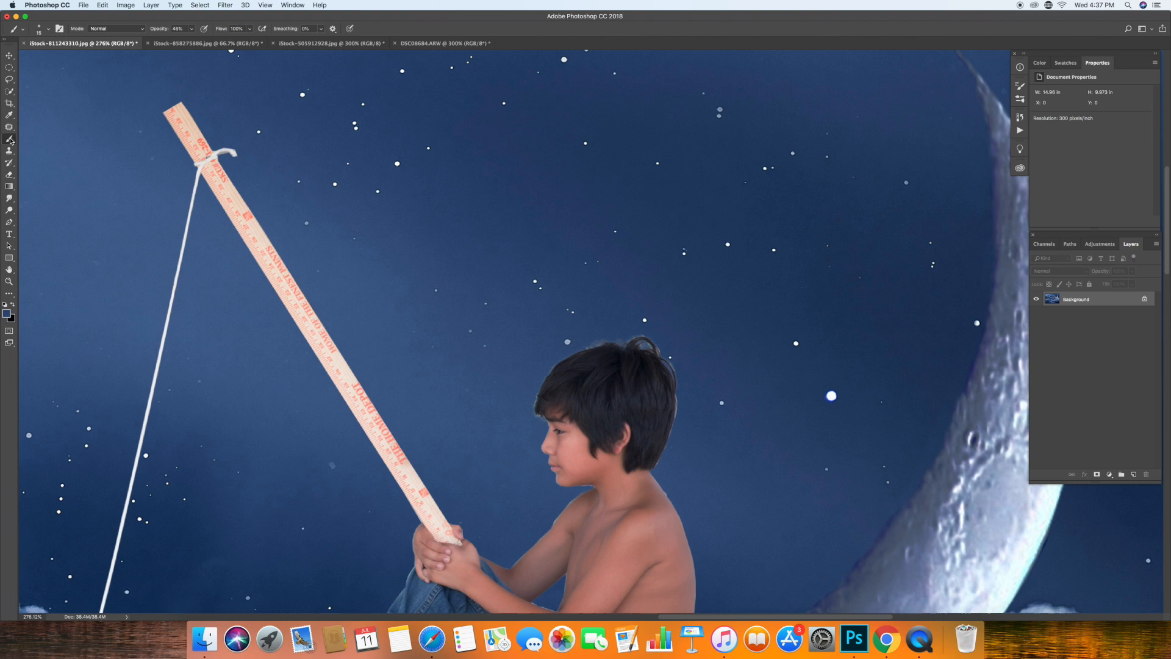
key("0")
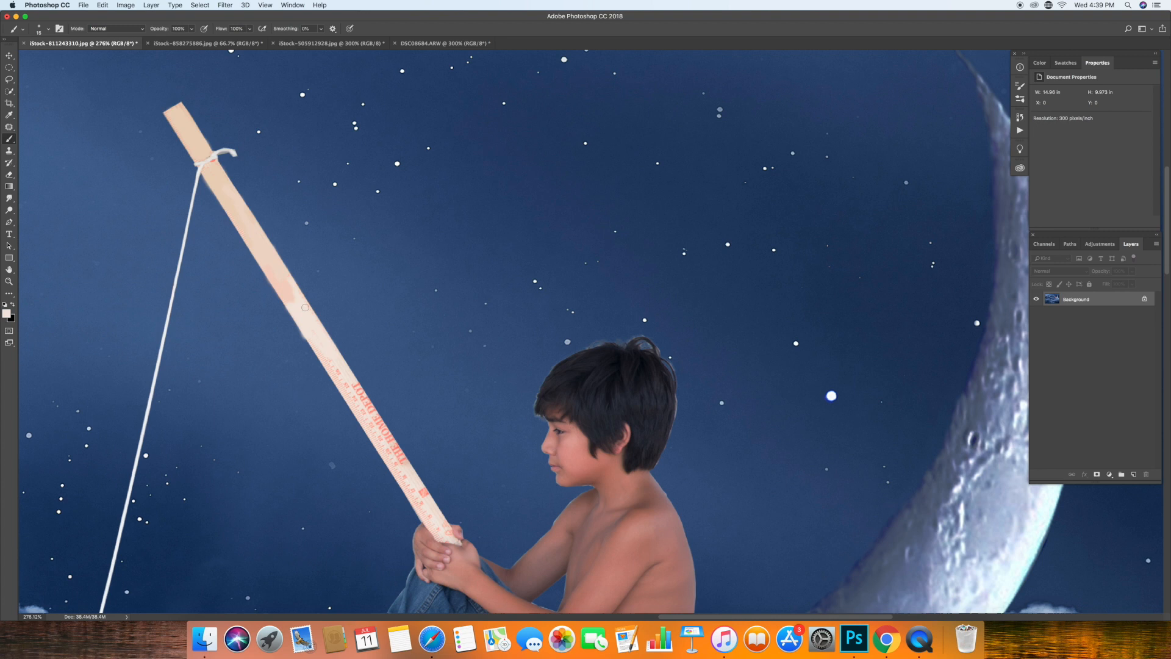
Paint out the red lettering on the rod's lower half down to the boy's hands, undoing and redoing the first stroke.
scroll(349, 252, "down", 4)
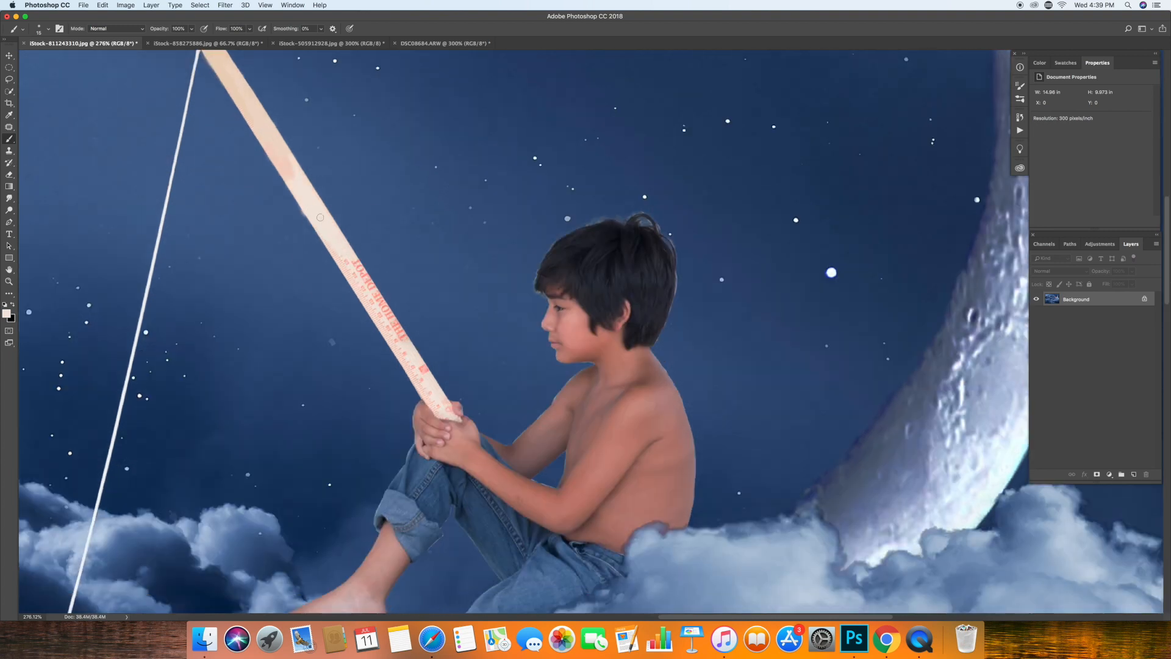
left_click_drag(355, 283, 396, 319)
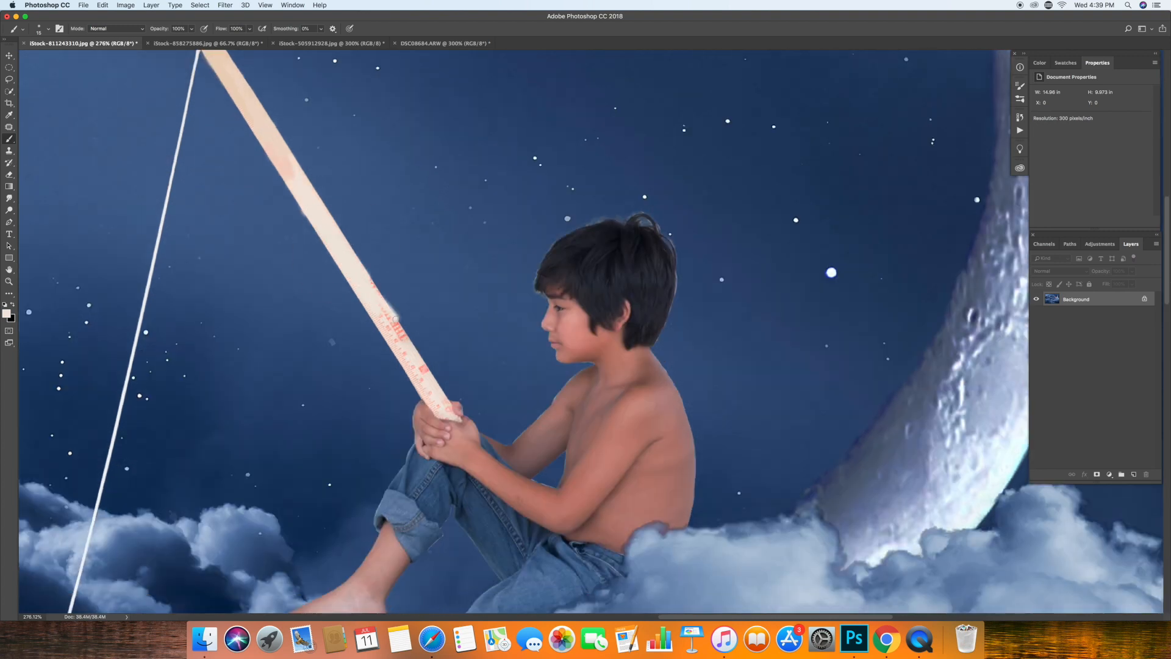
left_click(102, 4)
left_click(125, 18)
left_click_drag(353, 263, 404, 356)
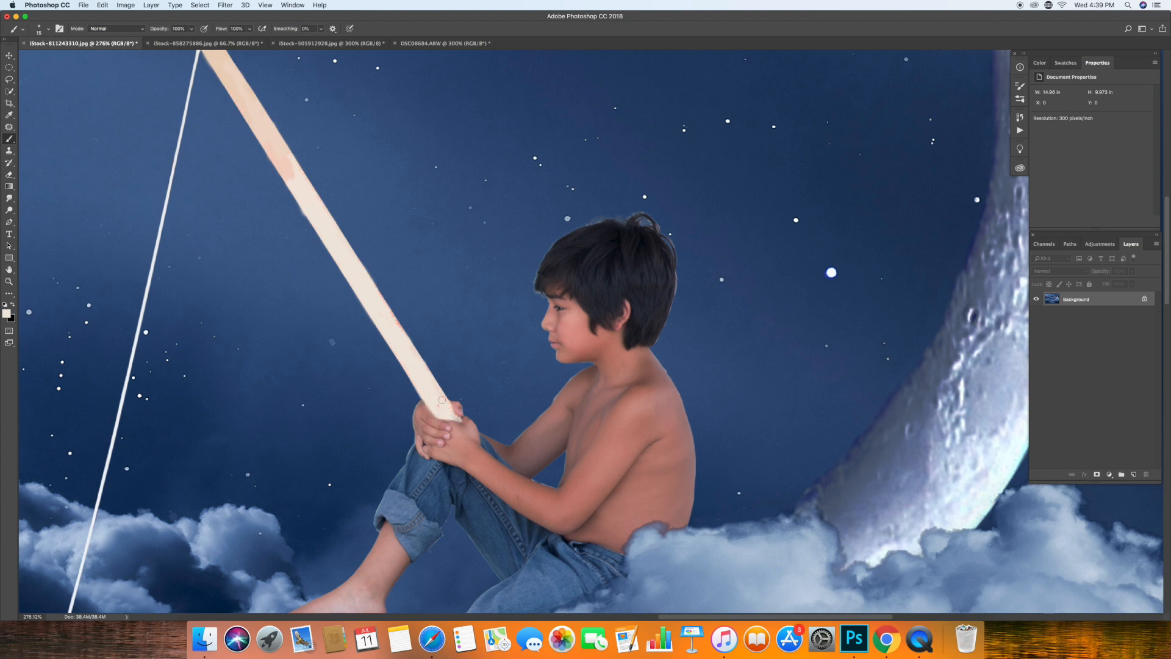
Paint wood colour over the leftover red specks along both edges of the rod above the boy's hands.
left_click(9, 281)
left_click(396, 306)
left_click(396, 307)
left_click(396, 307)
left_click(396, 307)
left_click(396, 307)
left_click(396, 307)
left_click(396, 307)
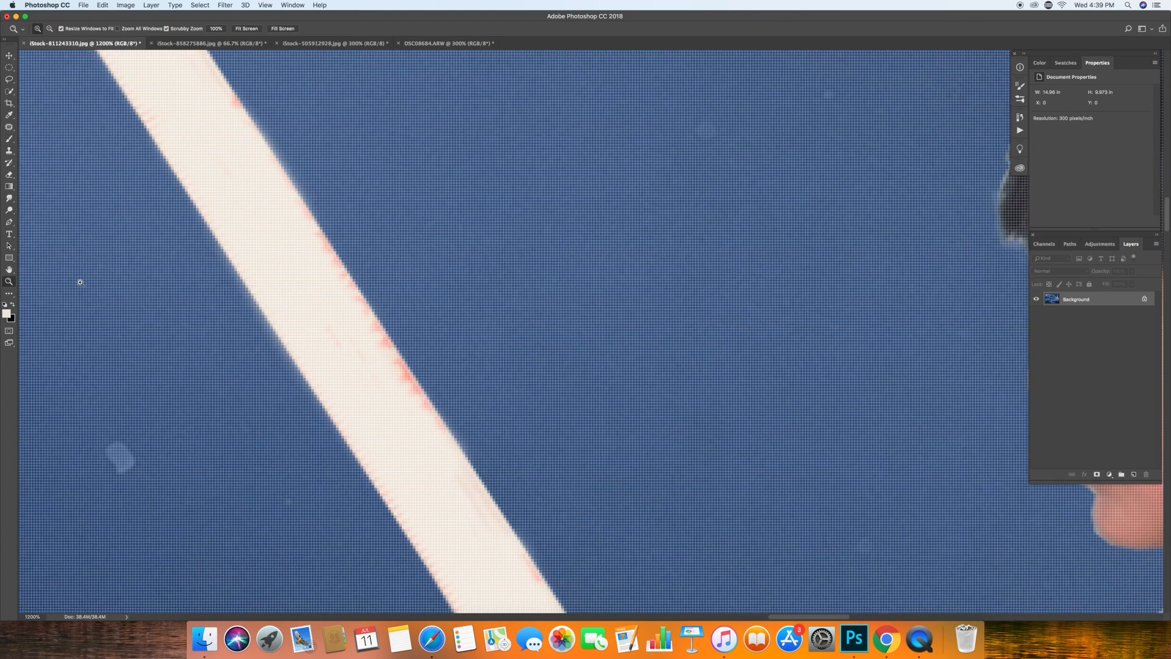
left_click_drag(80, 283, 20, 271)
left_click_drag(133, 297, 117, 292)
left_click(9, 141)
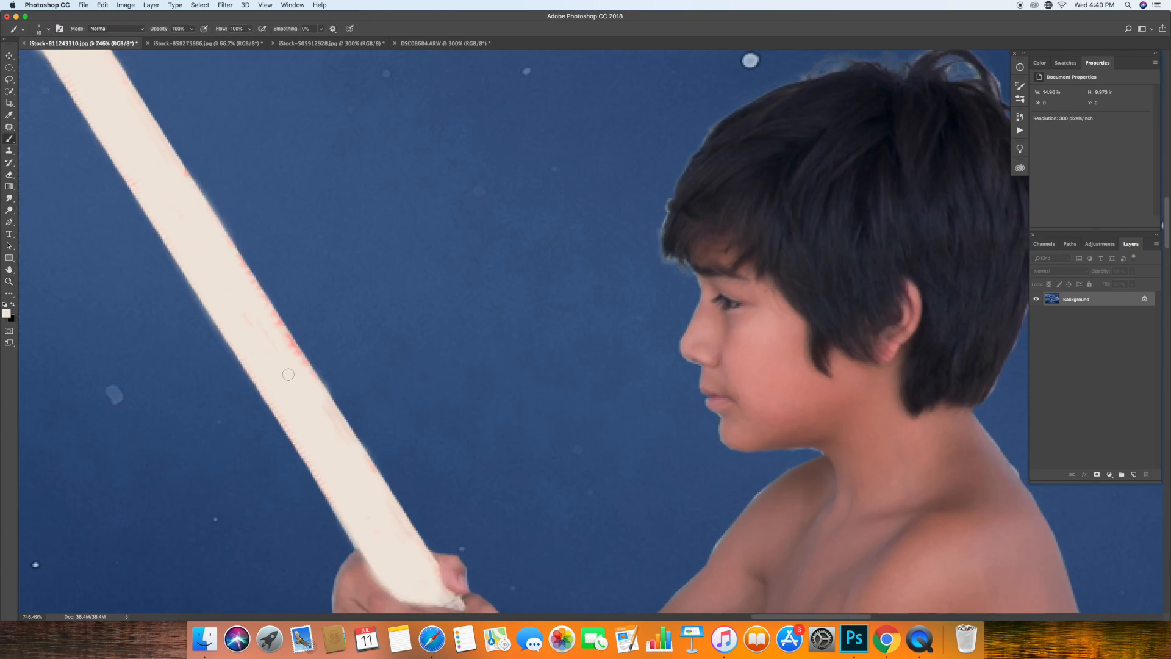
left_click_drag(307, 377, 314, 382)
left_click_drag(282, 332, 235, 240)
left_click_drag(377, 477, 364, 458)
left_click_drag(127, 175, 130, 189)
Blend the pink patch and pale seam midway along the rod with a larger Brush at reduced opacity.
left_click(9, 272)
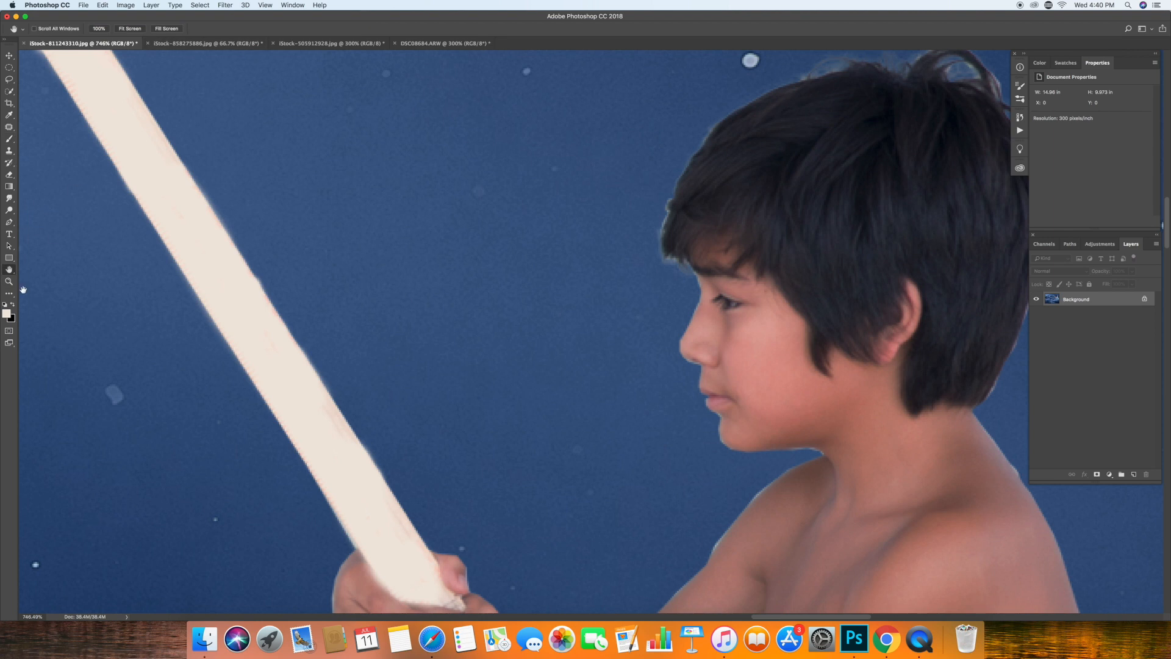
left_click(9, 282)
left_click(247, 29)
left_click(711, 133)
left_click(10, 271)
left_click_drag(462, 257, 259, 461)
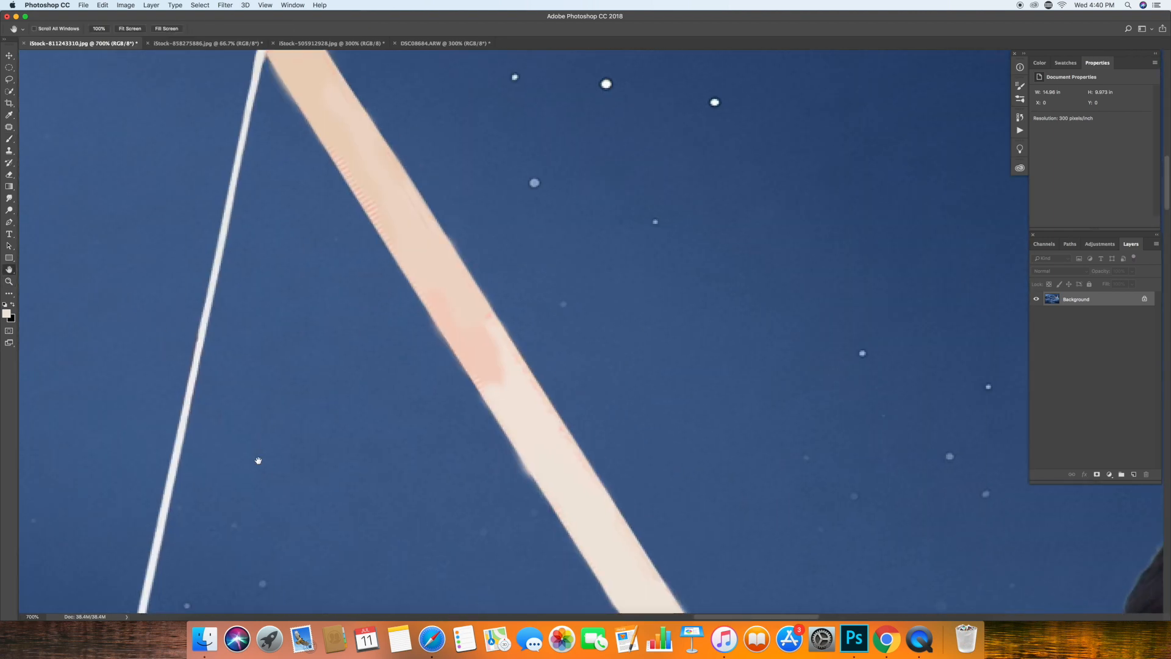
left_click(10, 139)
left_click(191, 29)
key("bracketright")
key("bracketright")
key("bracketright")
key("bracketright")
mouse_move(484, 331)
left_mouse_down()
mouse_move(487, 376)
mouse_move(527, 393)
mouse_move(510, 365)
mouse_move(488, 369)
mouse_move(491, 420)
left_mouse_up()
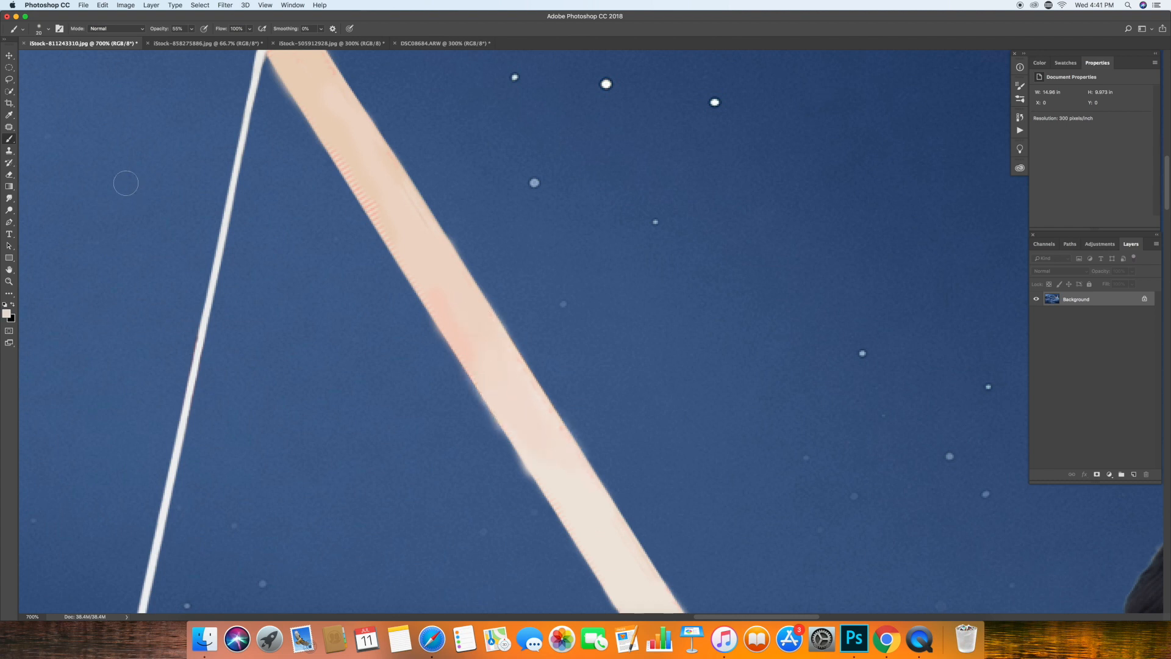
Clean the rod's upper and middle edges by painting sampled sky blue along them.
left_click(358, 333, "alt")
left_click(501, 471, "alt")
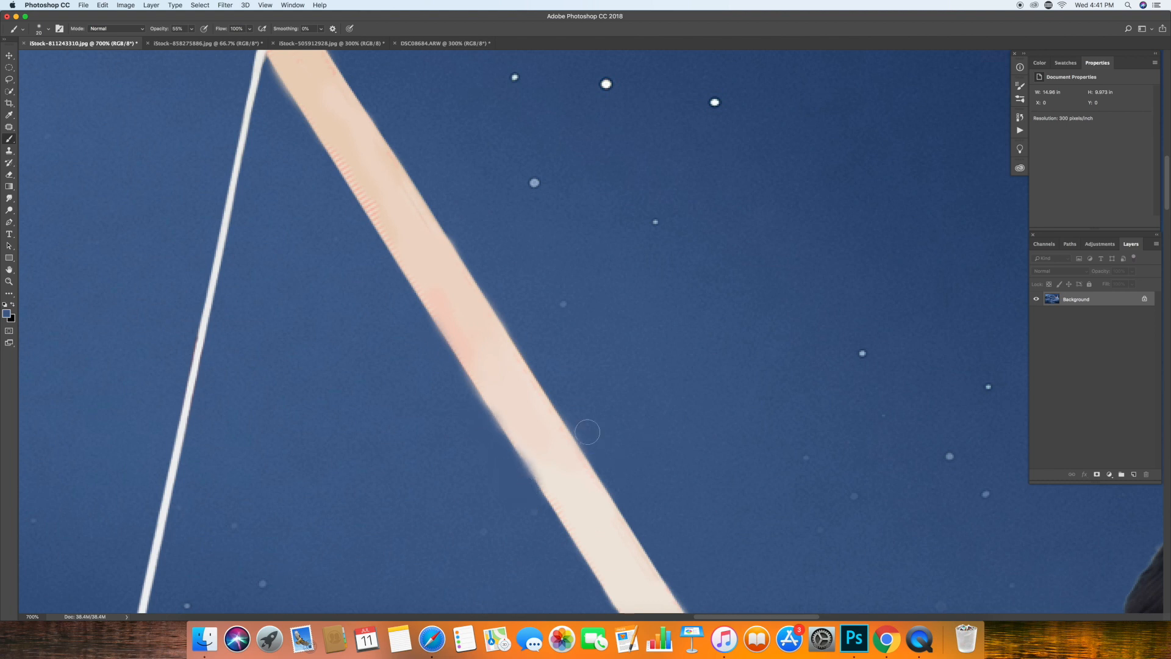
left_click(447, 242)
mouse_move(268, 77)
left_mouse_down()
mouse_move(281, 105)
mouse_move(266, 70)
mouse_move(529, 496)
left_mouse_up()
left_click_drag(1166, 202, 1167, 240)
left_click_drag(532, 101, 624, 258)
Try to trim the rod's lower left edge down to the hands with sky-blue brush strokes.
key("bracketright")
key("bracketright")
key("bracketright")
key("bracketright")
key("bracketright")
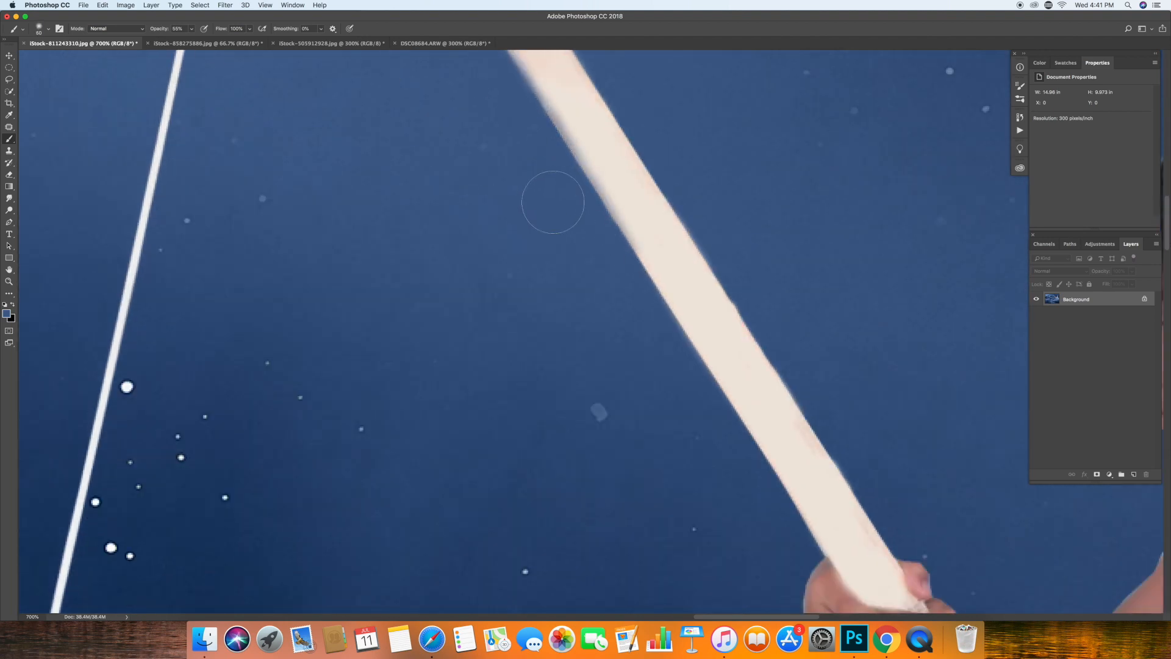
key("bracketleft")
key("bracketleft")
key("bracketleft")
key("bracketleft")
key("bracketleft")
left_click_drag(607, 235, 829, 550)
left_click(103, 4)
left_click(119, 16)
scroll(641, 183, "down", 3)
left_click_drag(613, 92, 820, 418)
scroll(786, 369, "up", 1)
mouse_move(786, 375)
left_mouse_down()
mouse_move(737, 298)
mouse_move(827, 433)
left_mouse_up()
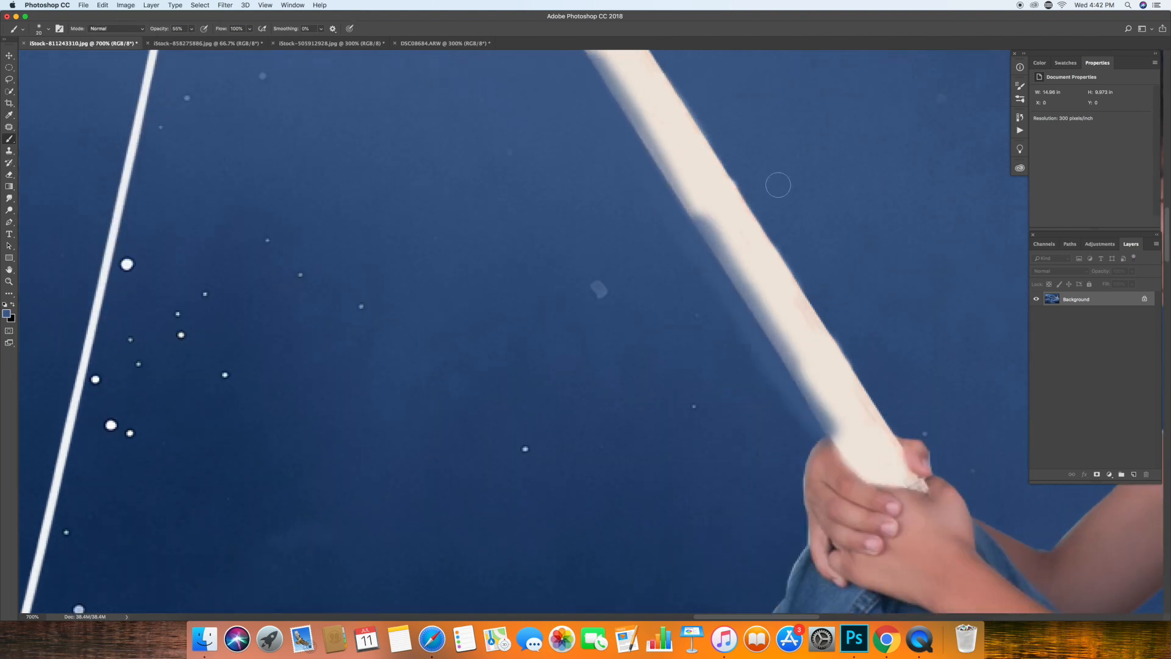
Soften the fishing rod's edges above the boy's hands with sky-blue Brush strokes.
left_click(9, 281)
left_click(247, 28)
left_click(282, 28)
left_click(754, 203)
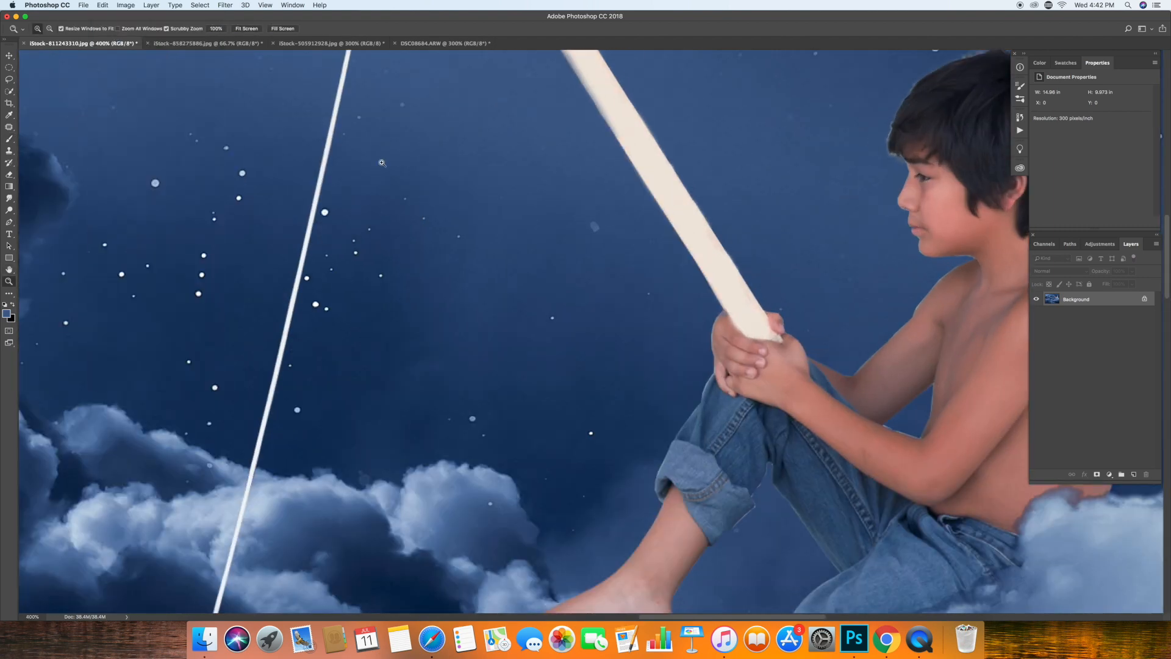
key("b")
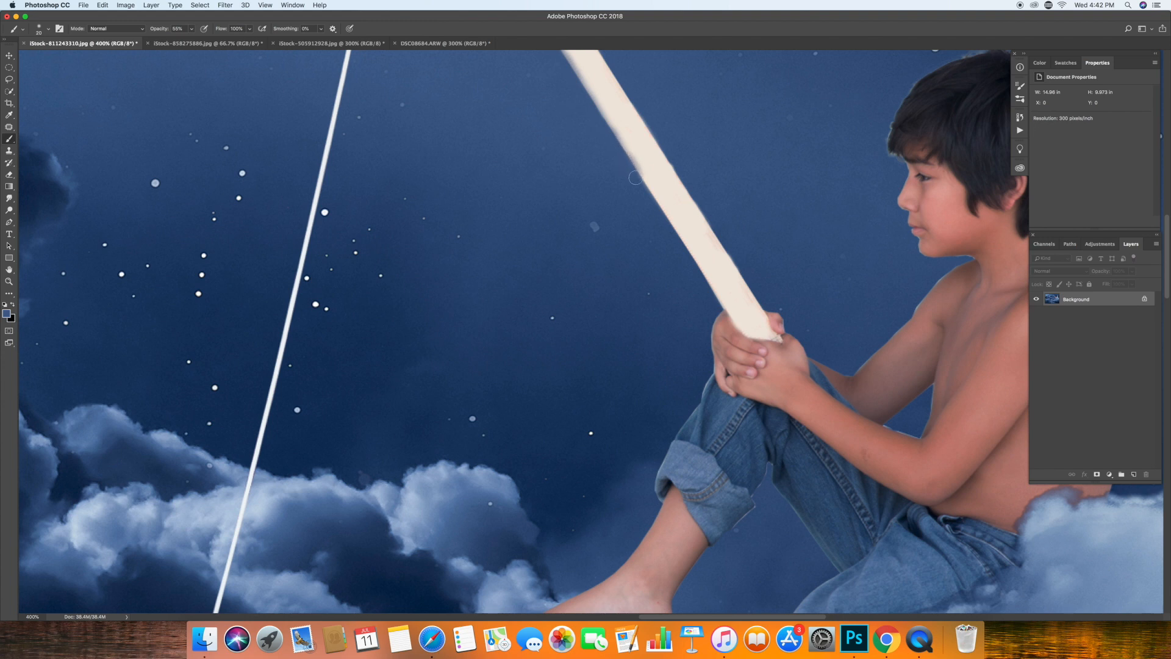
mouse_move(672, 233)
left_mouse_down()
mouse_move(718, 310)
mouse_move(779, 283)
mouse_move(764, 303)
mouse_move(610, 62)
left_mouse_up()
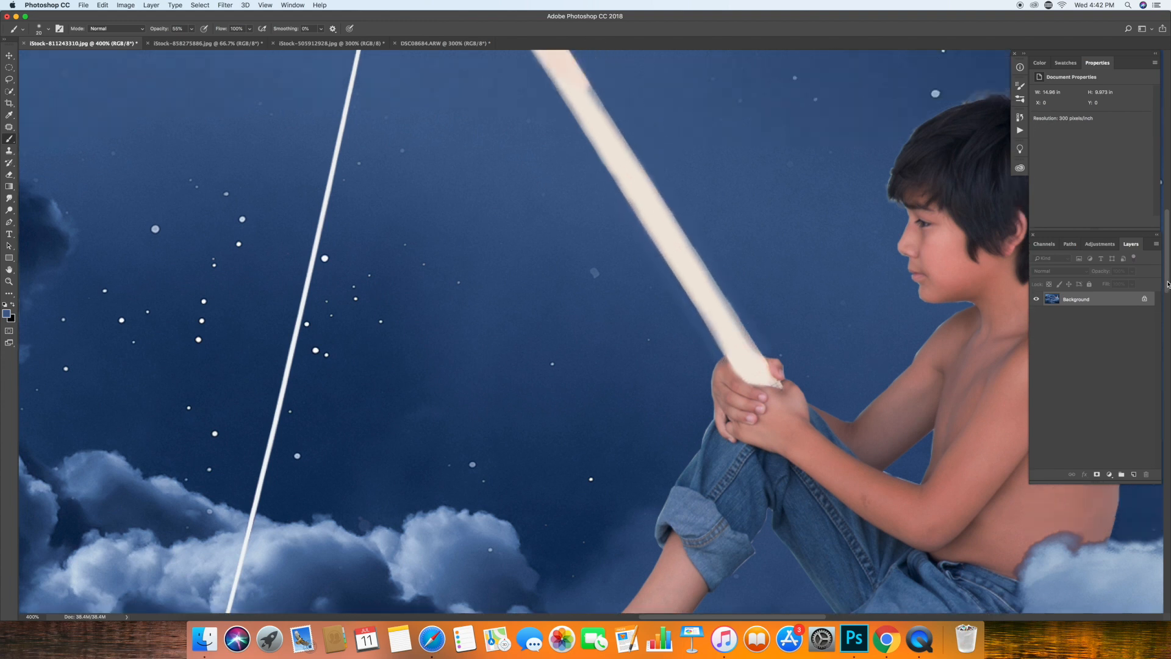
Soften the edges of the rod's upper half and the tip above the knot with the same sky-blue Brush.
scroll(602, 399, "up", 5)
left_click_drag(589, 390, 459, 180)
left_click_drag(516, 274, 588, 377)
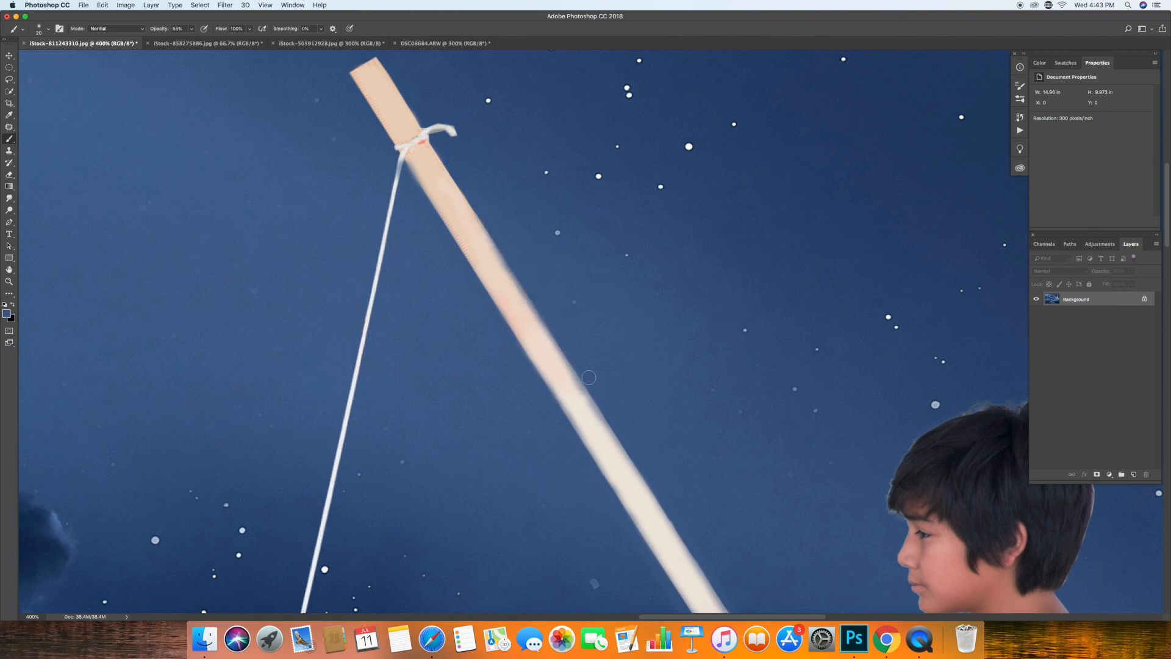
mouse_move(434, 141)
left_mouse_down()
mouse_move(471, 198)
mouse_move(389, 70)
mouse_move(373, 126)
left_mouse_up()
key("super+z")
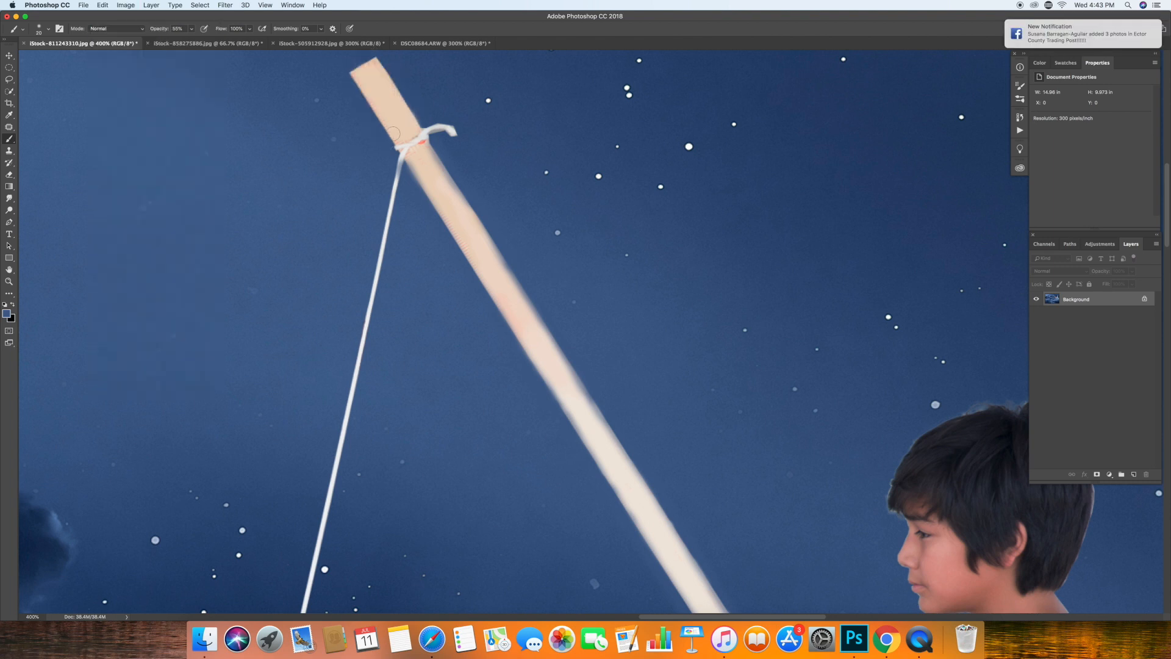
mouse_move(361, 99)
left_mouse_down()
mouse_move(372, 54)
mouse_move(421, 120)
left_mouse_up()
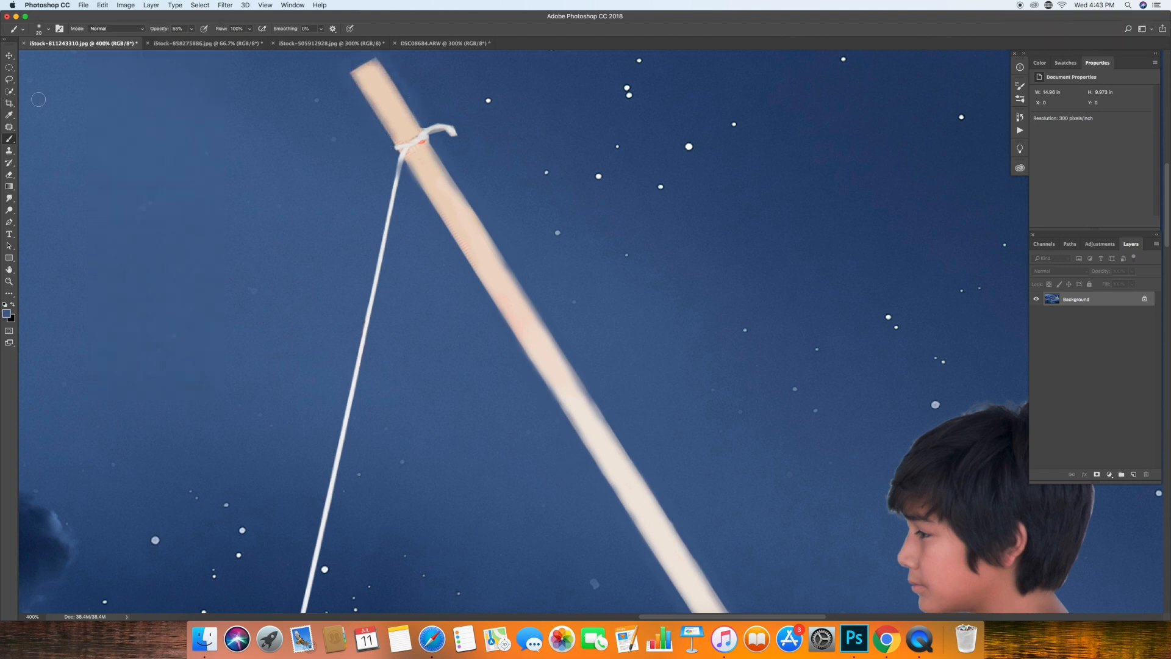
left_click(102, 5)
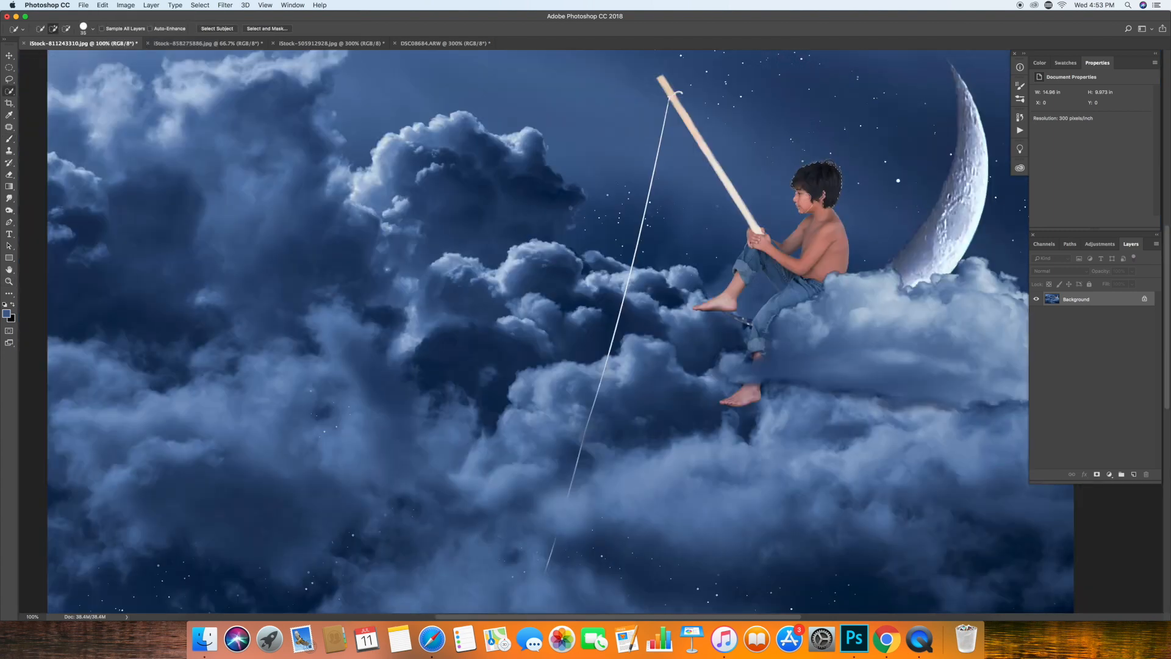
Quick-select the boy, duplicate the background layer and add a Curves adjustment masked to the selection.
mouse_move(823, 242)
left_mouse_down()
mouse_move(793, 291)
mouse_move(726, 296)
left_mouse_up()
left_click(723, 351, "alt")
left_click(715, 374, "alt")
left_click_drag(1119, 302, 1134, 476)
left_click(1109, 474)
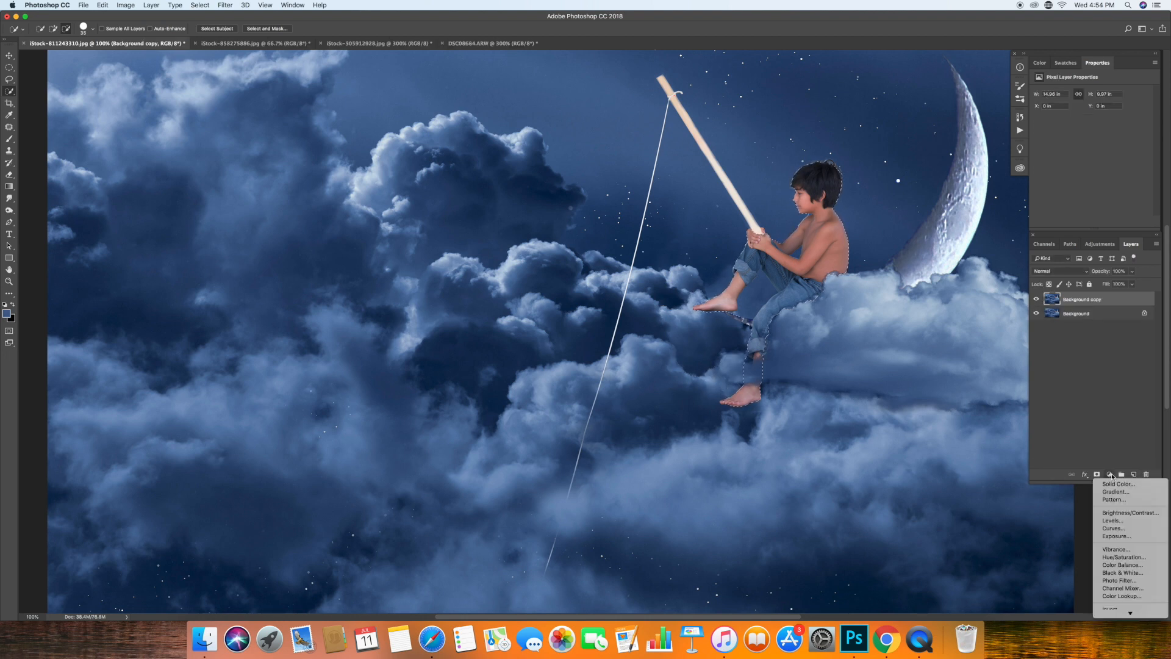
left_click(1113, 528)
Shape the RGB curve with lowered shadow, midtone and highlight points to darken the boy.
left_click_drag(1099, 160, 1101, 164)
key("z")
left_click_drag(299, 366, 238, 366)
left_click_drag(1078, 185, 1077, 185)
left_click_drag(1128, 135, 1130, 136)
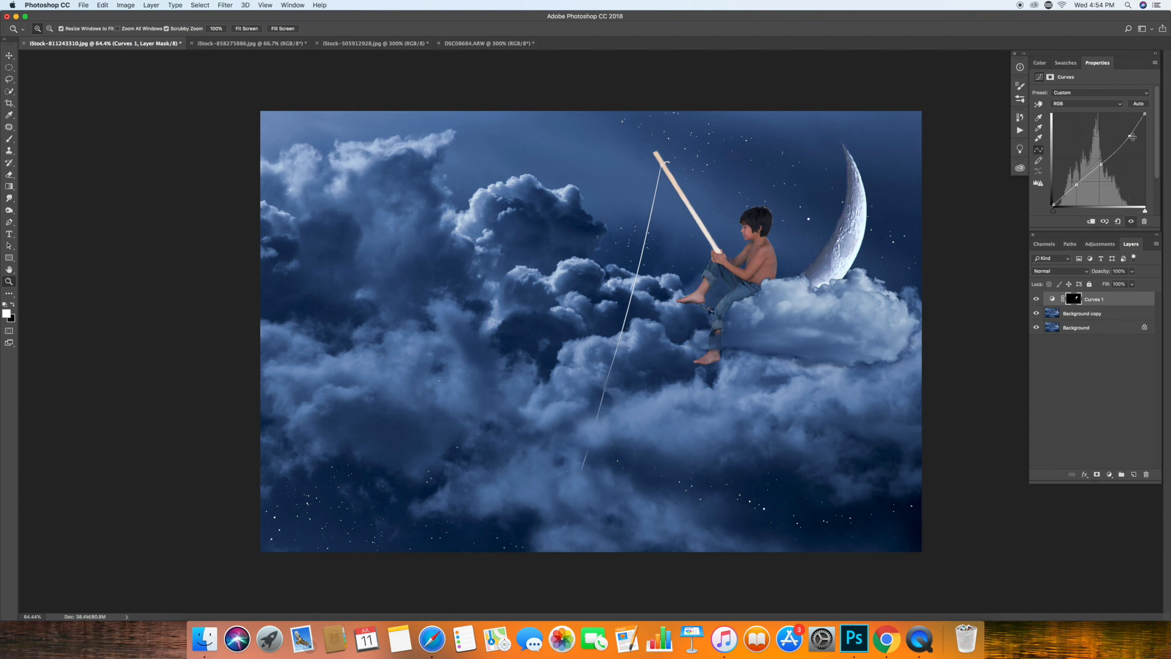
Pull down the Red channel's curve slightly to reduce the red in the boy.
left_click(1087, 104)
left_click(1081, 117)
left_click(1061, 97)
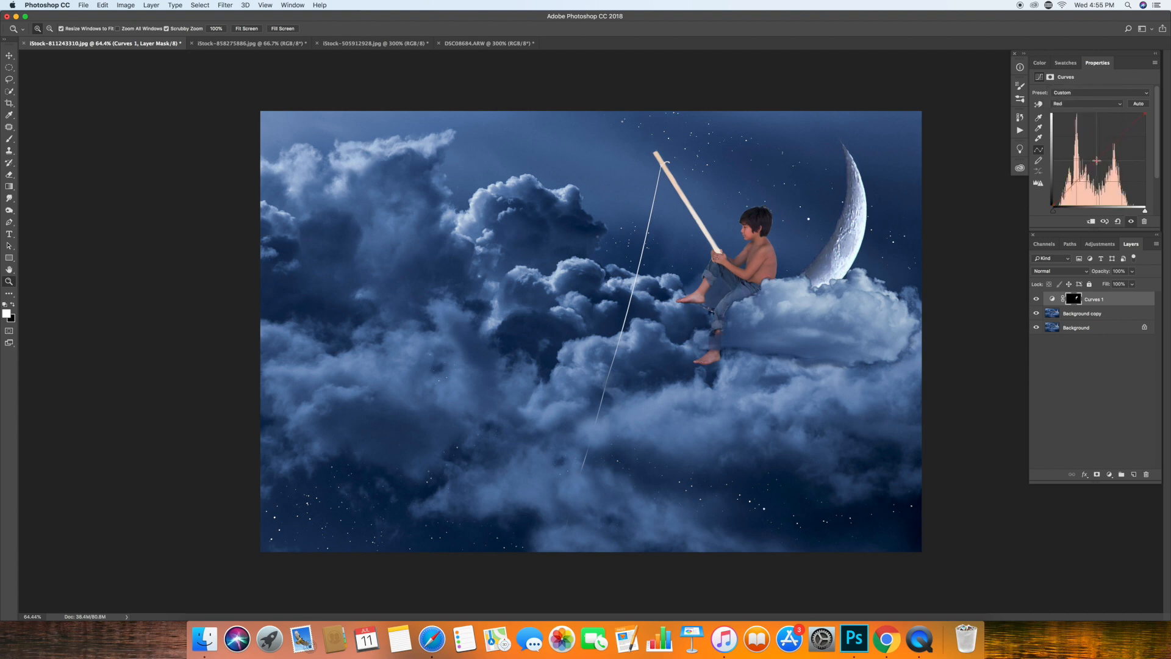
left_click(1124, 136)
left_click_drag(1072, 186, 1069, 190)
Return the boy's Curves adjustment to the RGB channel and fine-tune its shadow and midtone points.
left_click(1087, 96)
left_click(1080, 104)
left_click(1079, 104)
left_click(1078, 97)
left_click_drag(1076, 187, 1077, 187)
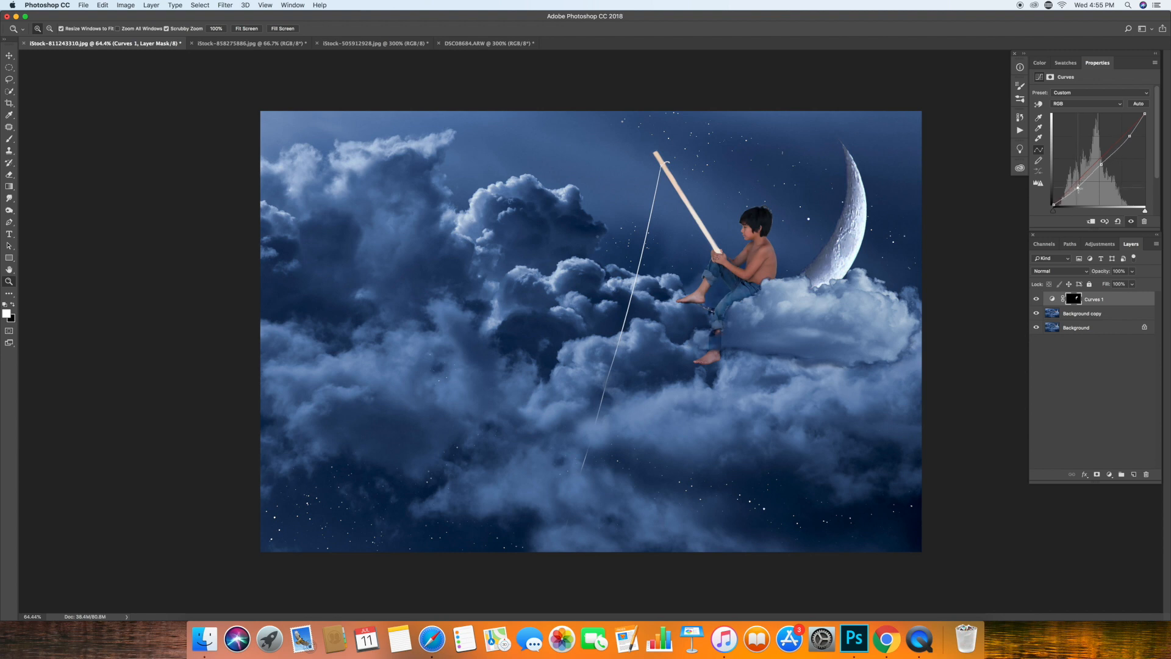
left_click_drag(1105, 164, 1102, 164)
Set up a black Brush at 10% opacity and compare the boy with the Curves layer hidden and shown.
left_click(9, 139)
left_click(12, 304)
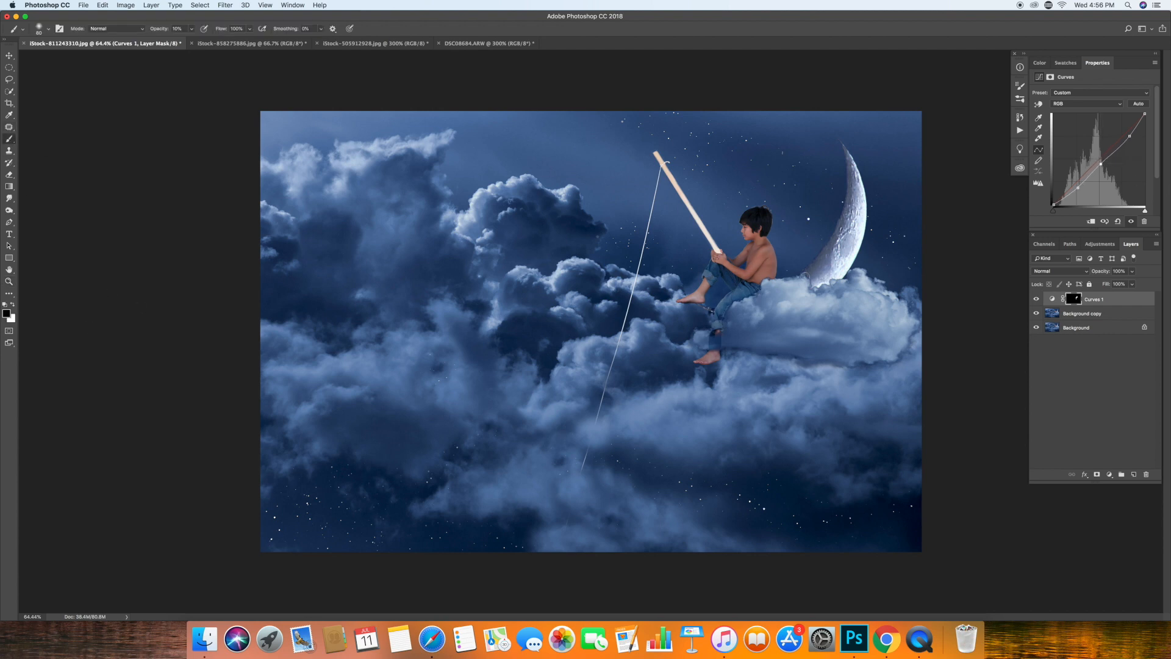
key("0")
left_click(1036, 300)
left_click(1037, 299)
left_click(798, 244, "super")
left_click(798, 244, "super")
left_click_drag(874, 362, 701, 321)
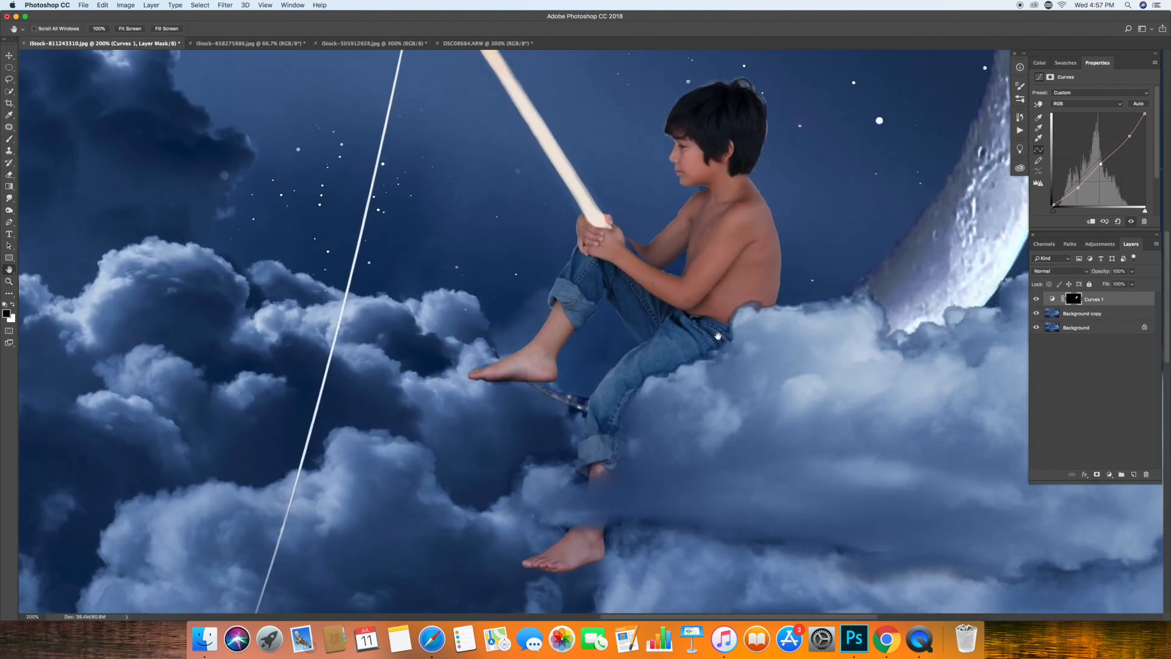
Reduce the black mask Brush to a smaller size at 10% opacity, and view the whole composite.
left_click(9, 139)
left_click_drag(192, 30, 155, 42)
key("bracketleft")
key("bracketleft")
key("bracketleft")
key("bracketleft")
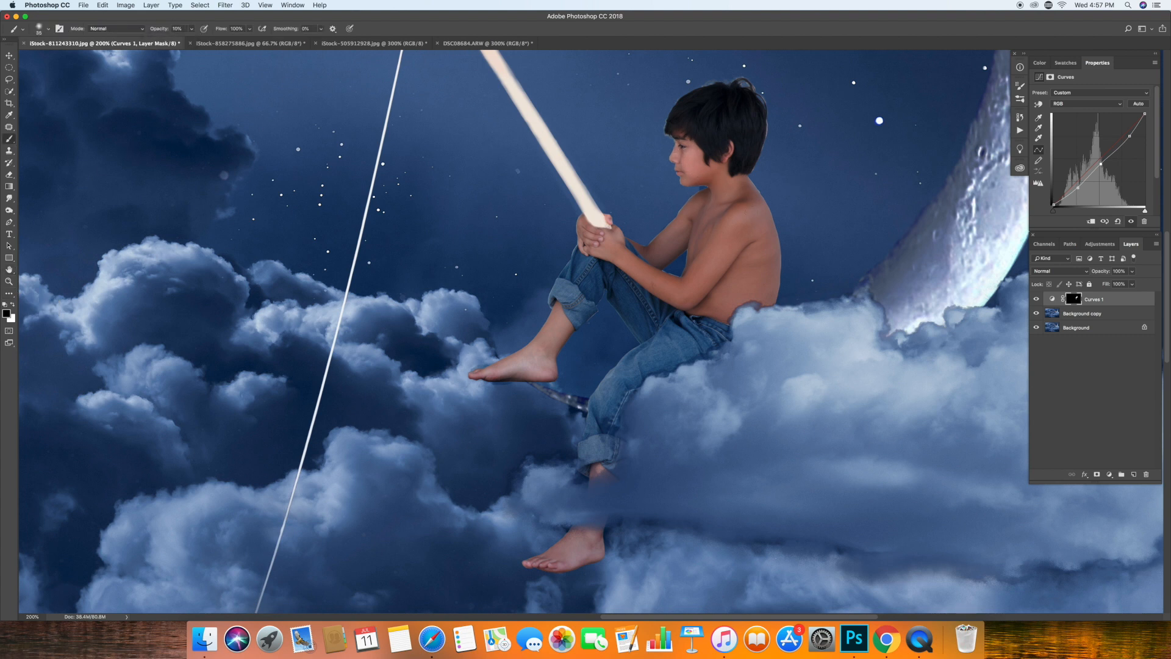
key("bracketleft")
left_click(9, 281)
left_click(247, 29)
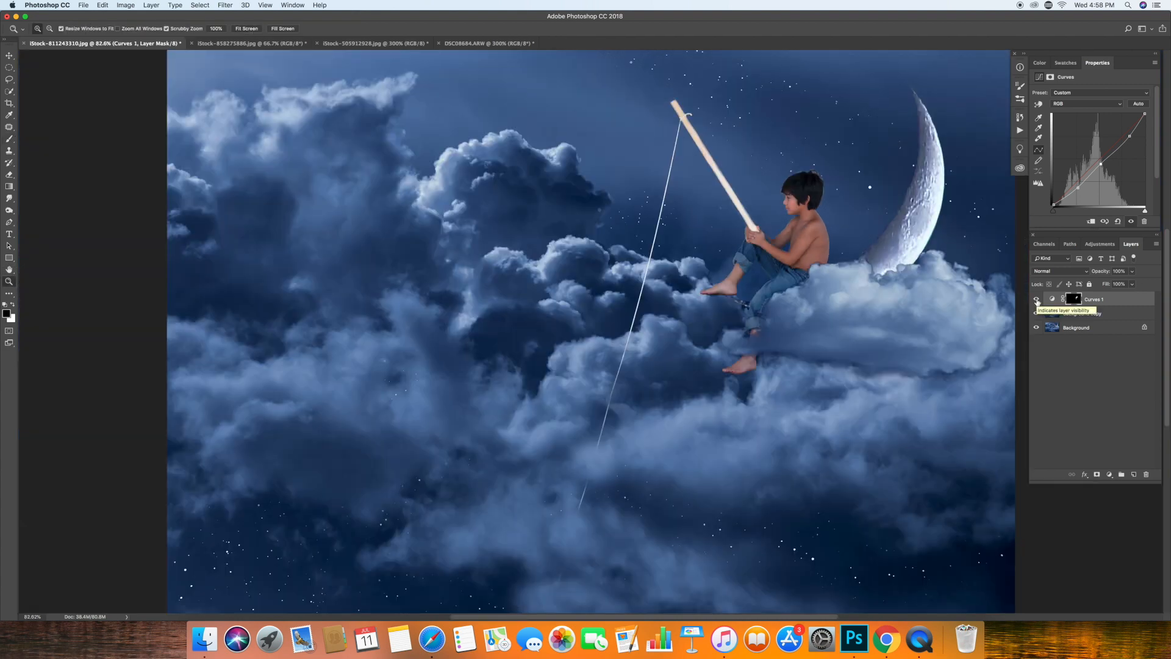
left_click(1110, 474)
left_click(1116, 522)
mouse_move(1148, 158)
left_mouse_down()
mouse_move(1107, 160)
mouse_move(1155, 160)
left_mouse_up()
left_click_drag(1117, 305, 1146, 474)
Quick-select the boy again and add a Levels adjustment masked to him.
key("w")
mouse_move(799, 183)
left_mouse_down()
mouse_move(788, 262)
mouse_move(762, 290)
mouse_move(744, 360)
left_mouse_up()
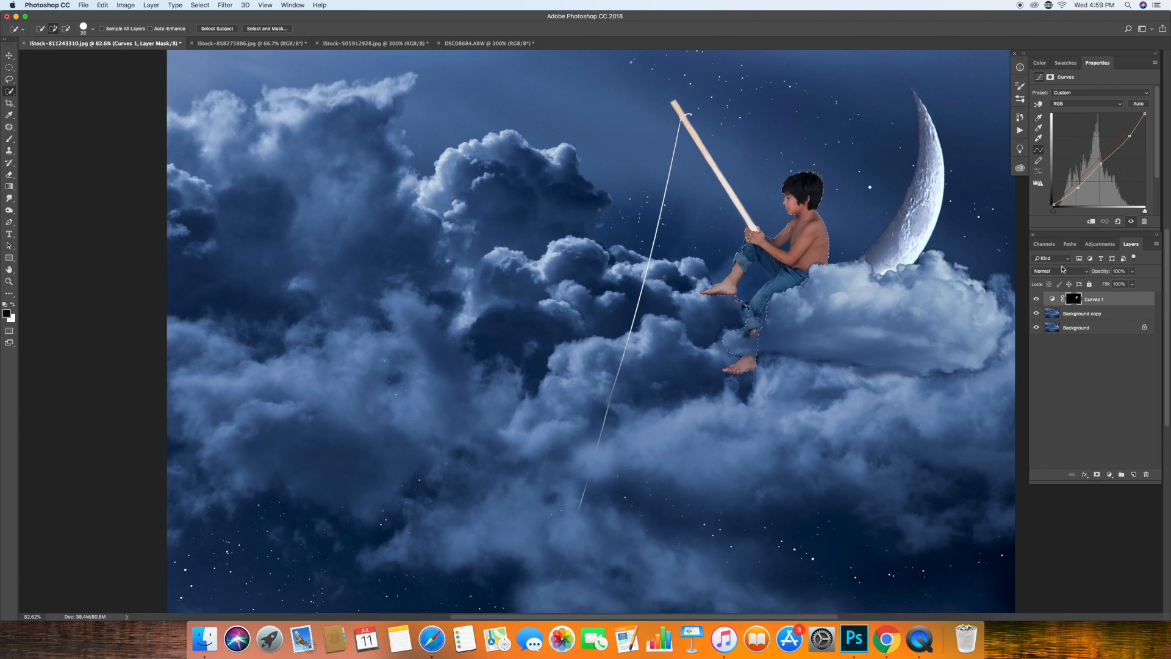
left_click(1110, 474)
left_click(1110, 520)
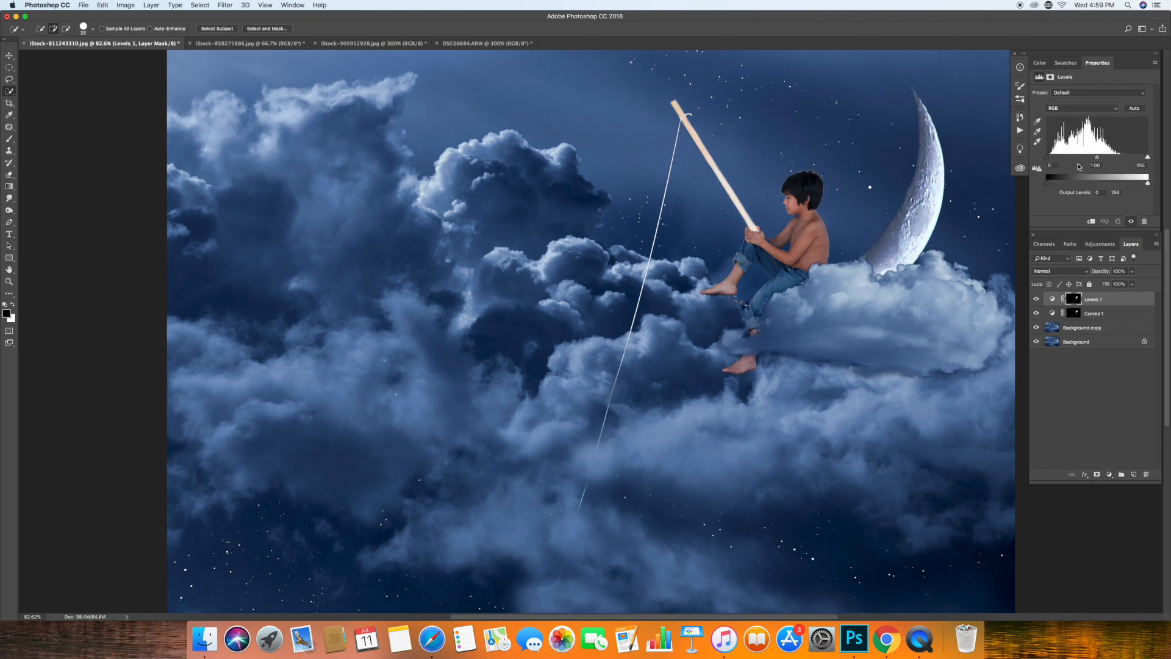
Fine-tune the black and white input levels on the boy and flatten the image.
left_click_drag(1147, 159, 1169, 162)
left_click_drag(1049, 159, 1054, 158)
left_click_drag(1147, 158, 1142, 161)
left_click_drag(1057, 162, 1051, 161)
left_click(151, 5)
left_click(183, 304)
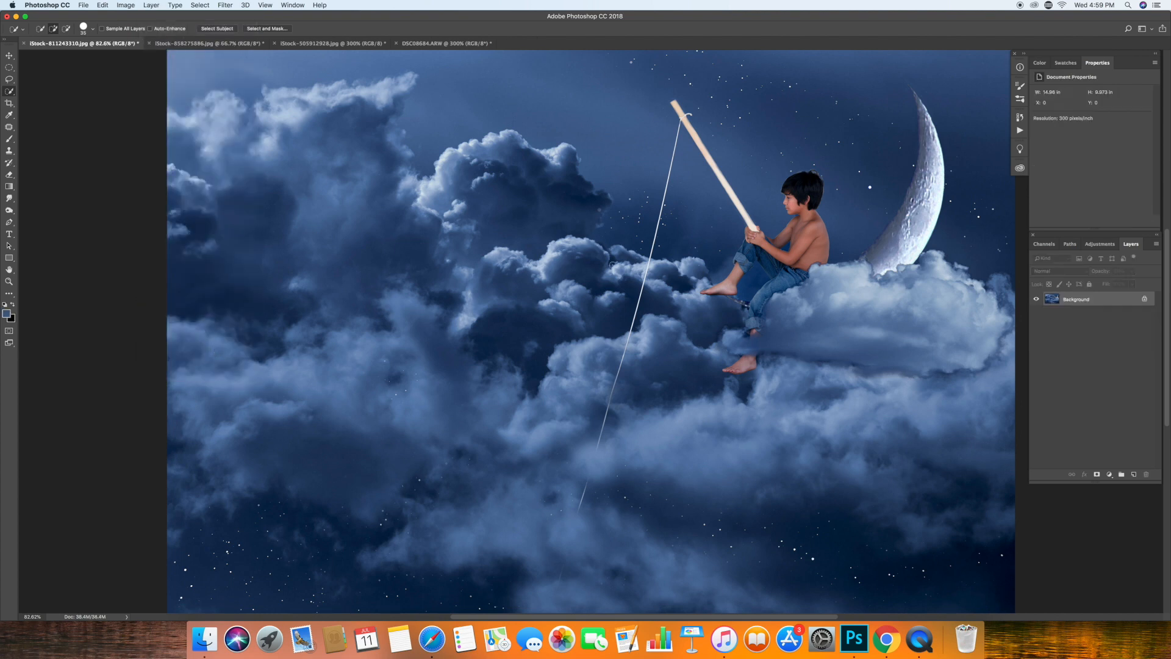
Try to clean the outline of the boy's head with the Clone Stamp on a duplicated background layer, and delete that layer.
left_click(8, 282)
left_click(806, 195)
left_click(806, 195)
left_click(806, 195)
left_click(805, 195)
left_click(9, 270)
left_click_drag(847, 193, 624, 306)
left_click_drag(1133, 299, 1134, 474)
left_click(9, 150)
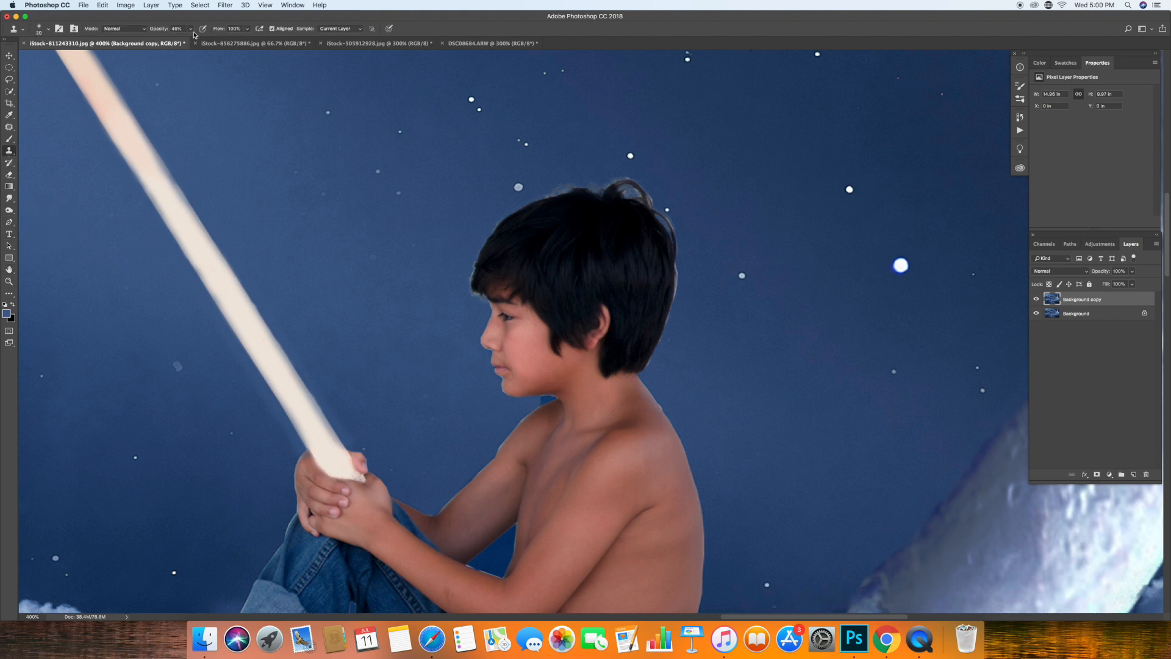
key("z")
mouse_move(603, 196)
left_mouse_down()
mouse_move(632, 184)
mouse_move(866, 207)
left_mouse_up()
left_click_drag(614, 310, 2, 241)
left_click(8, 152)
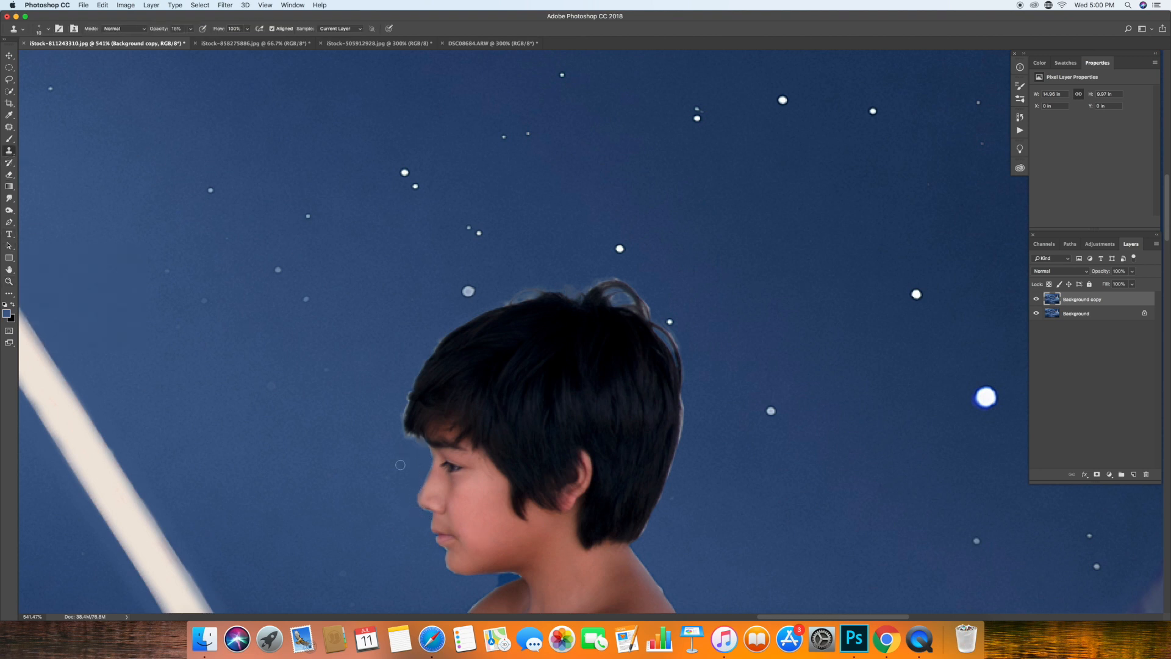
left_click(376, 399, "alt")
left_click(1037, 299)
left_click_drag(1087, 300, 1146, 474)
Paint sampled dark hair colour at 70% opacity over the light fringe along the back of the boy's head.
left_click(9, 210)
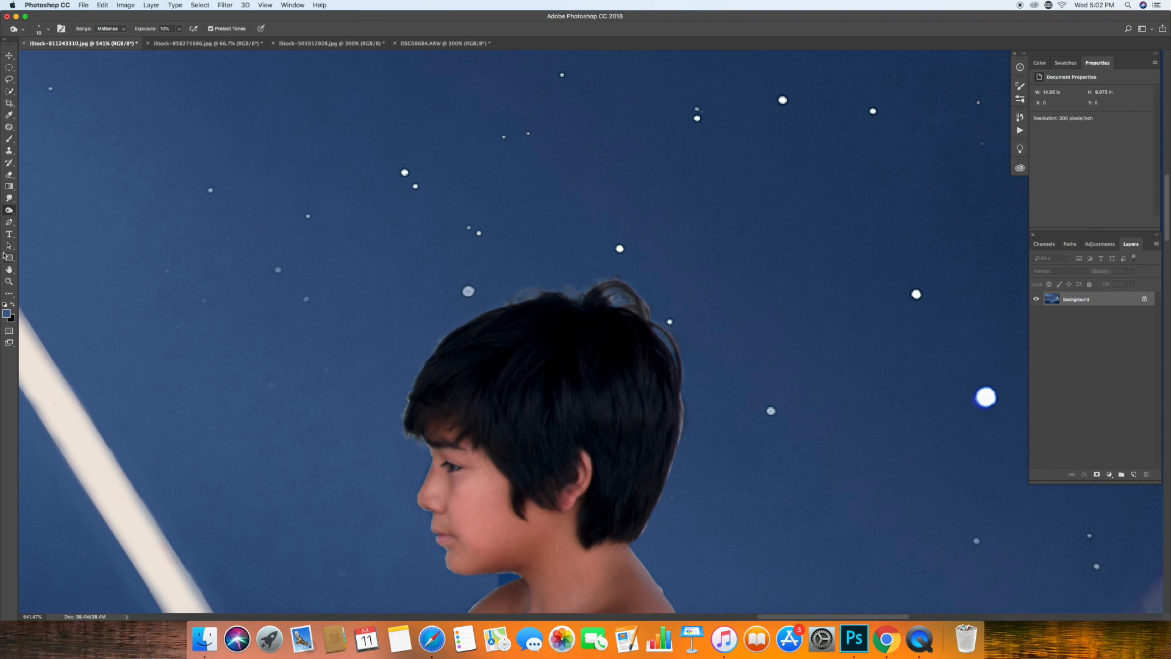
left_click(12, 139)
left_click(673, 421, "alt")
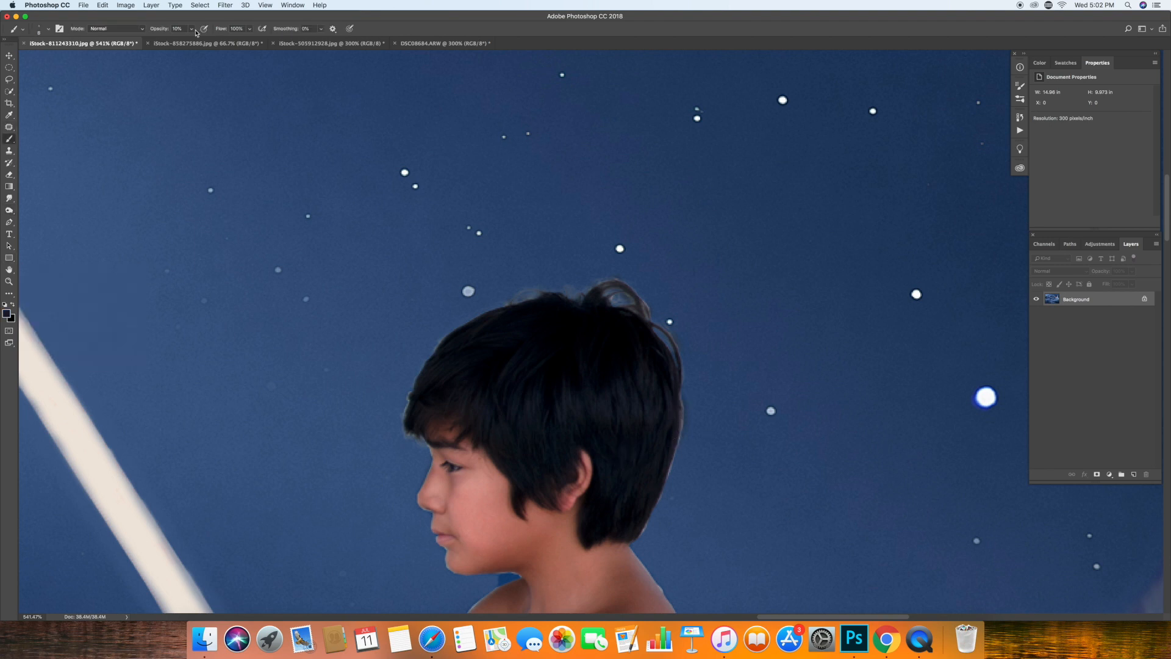
key("7")
left_click_drag(673, 449, 626, 543)
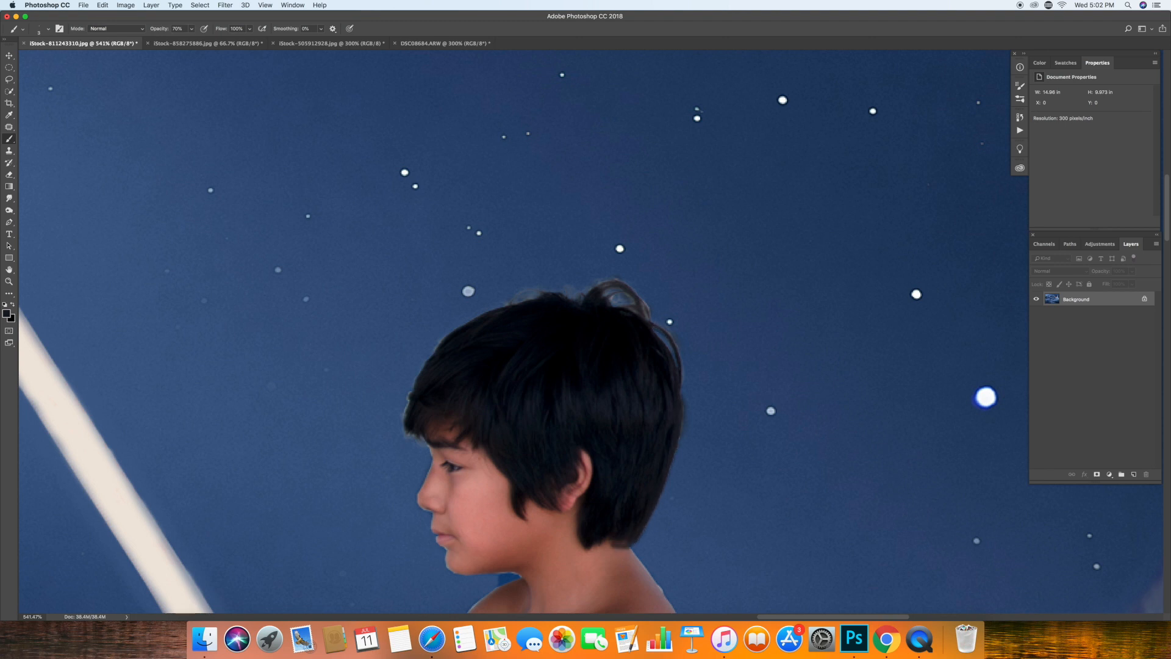
Try a larger dark Brush stroke over the curl on top of the boy's head and undo it.
key("bracketright")
key("bracketright")
mouse_move(647, 319)
left_mouse_down()
mouse_move(627, 291)
mouse_move(613, 295)
left_mouse_up()
left_click(102, 5)
left_click(119, 33)
key("bracketleft")
key("bracketleft")
key("z")
left_click(247, 29)
left_click(846, 235)
left_click(842, 232)
left_click(812, 218)
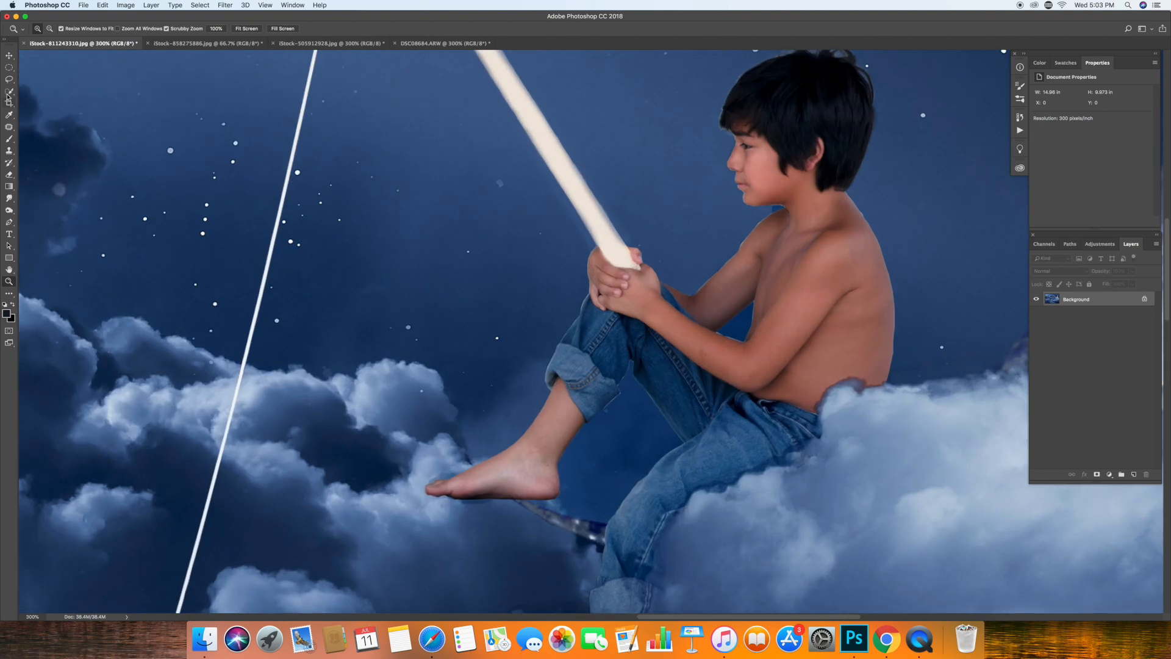
key("super+0")
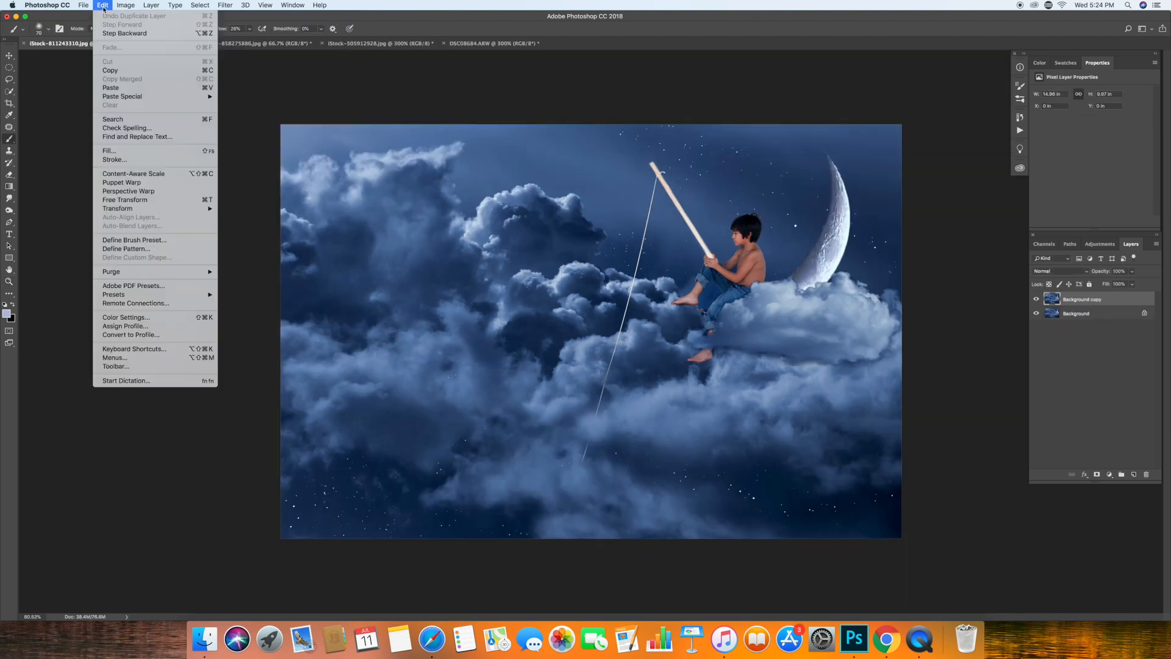
Apply a Gaussian Blur to the duplicated background layer and hide it behind a black layer mask.
left_click(225, 5)
mouse_move(274, 115)
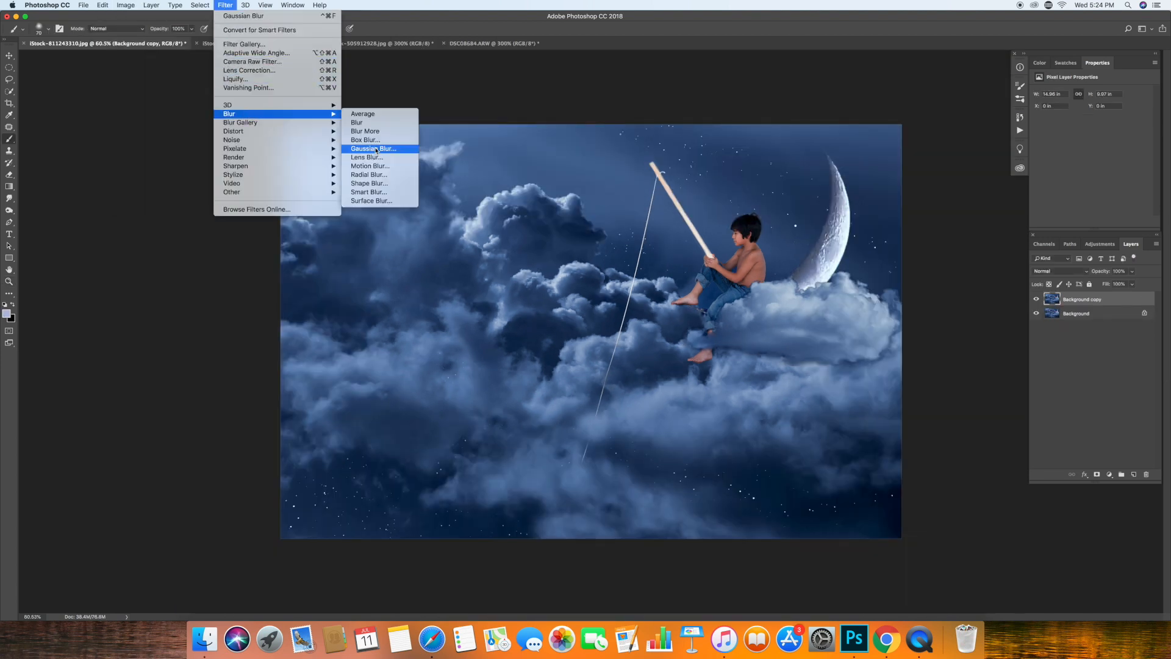
left_click(376, 150)
left_click(167, 147)
left_click(1097, 474, "alt")
Reveal the blur over the clouds at the image's left side with a white 1100 px Brush at 10% opacity.
key("bracketright")
key("bracketright")
key("bracketright")
key("bracketright")
key("bracketright")
key("bracketright")
key("bracketright")
key("bracketright")
key("bracketright")
key("bracketright")
key("bracketright")
key("bracketright")
key("bracketright")
key("bracketright")
key("bracketright")
key("bracketright")
key("bracketright")
left_click(190, 29)
mouse_move(191, 41)
left_mouse_down()
mouse_move(157, 42)
mouse_move(188, 42)
left_mouse_up()
left_click(12, 305)
left_click(191, 28)
key("shift+0")
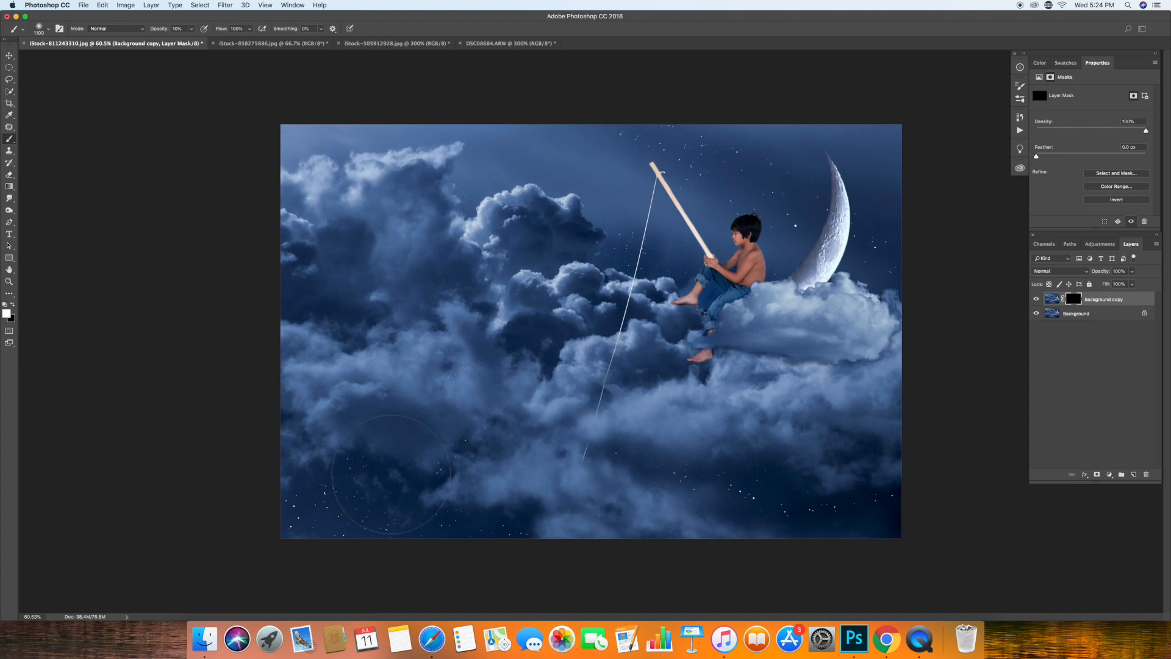
left_click_drag(282, 184, 338, 520)
mouse_move(338, 520)
left_mouse_down()
mouse_move(326, 216)
mouse_move(518, 142)
mouse_move(300, 500)
left_mouse_up()
mouse_move(432, 211)
left_mouse_down()
mouse_move(306, 497)
mouse_move(467, 275)
mouse_move(429, 545)
mouse_move(376, 463)
left_mouse_up()
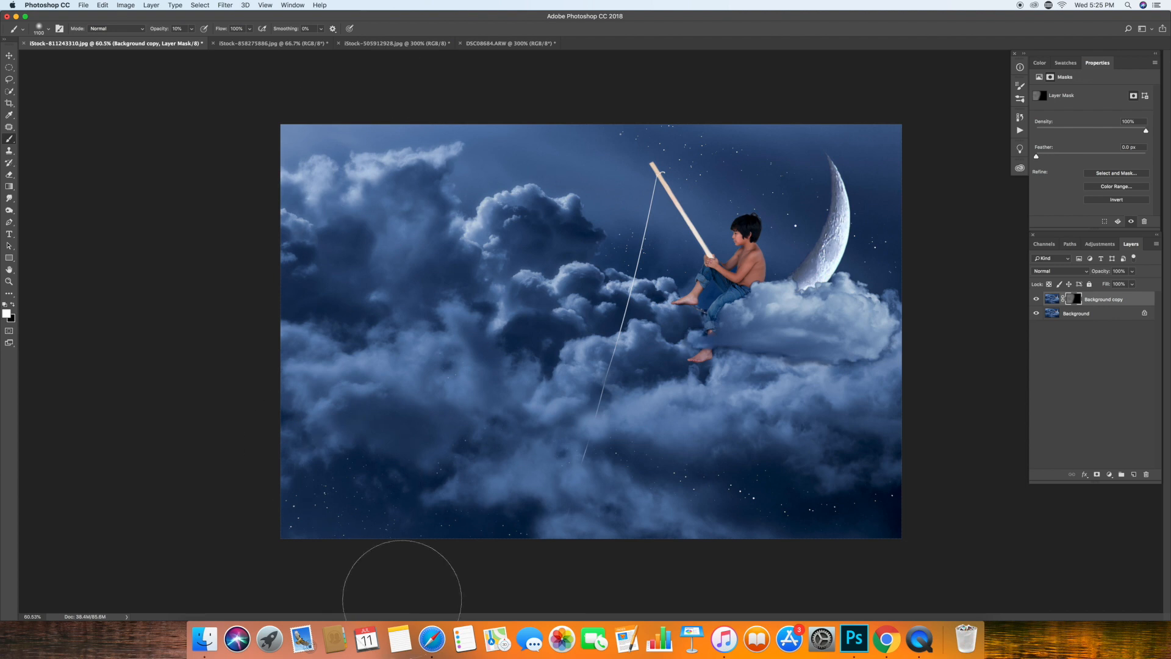
Paint the blur into the clouds at the image's lower right and reduce the Brush to 300 px.
mouse_move(668, 493)
left_mouse_down()
mouse_move(662, 456)
mouse_move(715, 463)
mouse_move(714, 564)
mouse_move(854, 530)
mouse_move(748, 439)
mouse_move(688, 444)
mouse_move(846, 490)
left_mouse_up()
key("bracketleft")
key("bracketleft")
key("bracketleft")
key("bracketleft")
key("bracketleft")
key("bracketleft")
key("bracketleft")
key("bracketleft")
key("bracketright")
key("bracketleft")
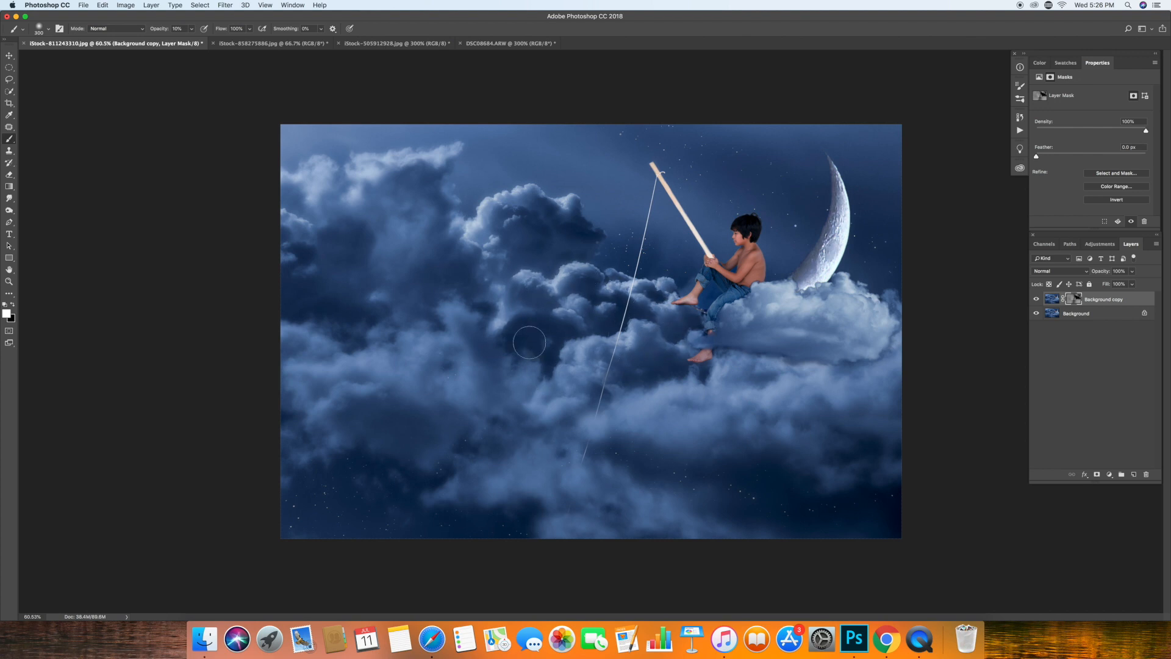
Compare the image with and without the blurred layer, lower that layer's opacity and flatten the image.
left_click(1037, 299)
left_click(1037, 299)
left_click(1132, 270)
left_click_drag(1133, 282, 1112, 286)
left_click(1037, 300)
left_click(151, 5)
left_click(174, 352)
Place the light overlay Pointed right.png from the KCC Light Leaks 3 folder into the composite.
left_click(84, 5)
left_click(125, 172)
left_click(36, 178)
left_click(106, 58)
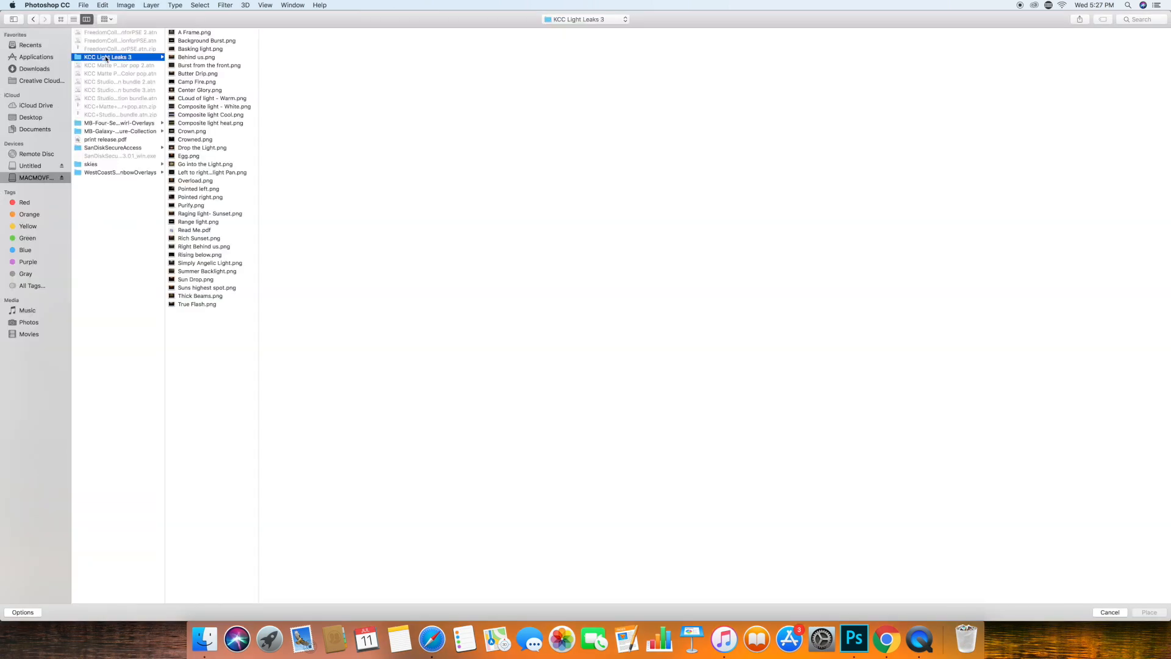
left_click(61, 19)
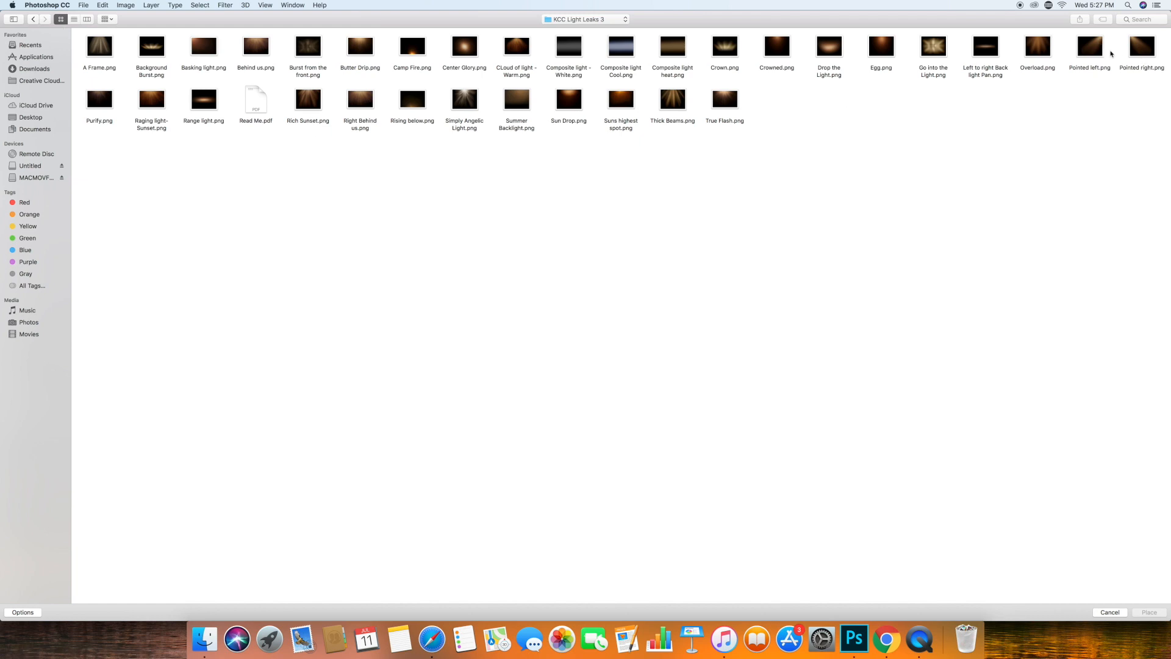
left_click(1095, 52)
left_click(1142, 51)
left_click(1149, 613)
Set the light overlay's blend mode to Screen.
left_click(1078, 271)
left_click(1056, 372)
left_click(1067, 272)
left_click(1066, 239)
Scale and rotate the light overlay about -15° so its glow falls from the image's upper left corner.
left_click_drag(440, 442, 371, 419)
left_click_drag(774, 504, 815, 431)
left_click_drag(508, 452, 539, 390)
left_click_drag(836, 367, 955, 303)
left_click_drag(361, 463, 361, 465)
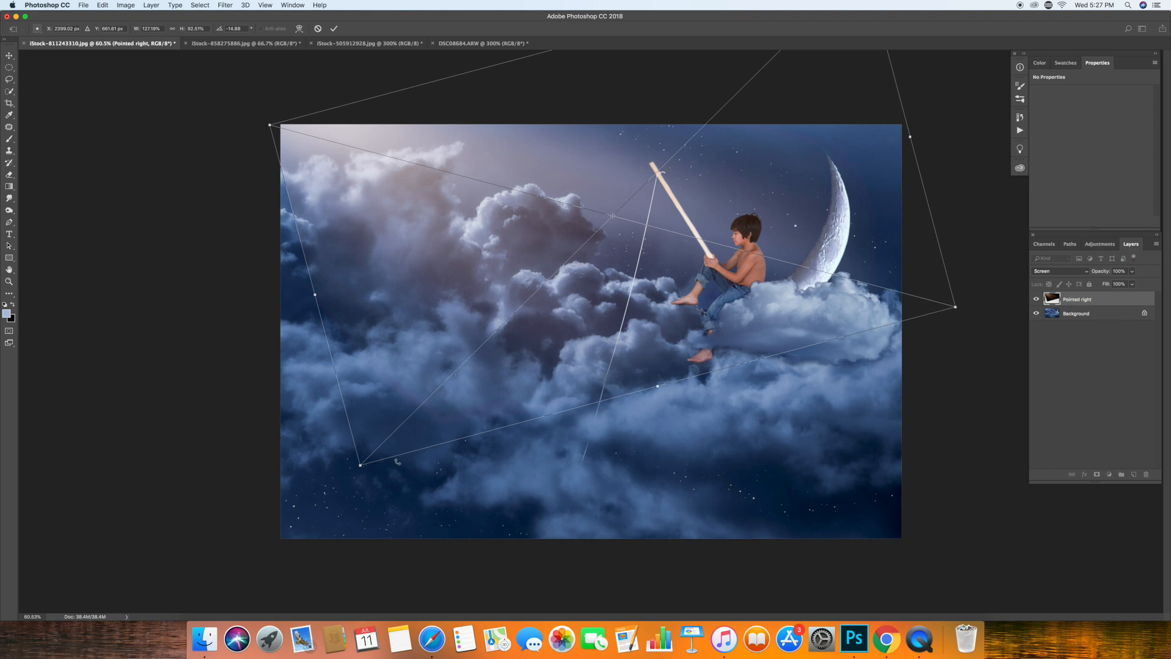
left_click(333, 29)
Add a layer mask to the light overlay and paint black at 43% opacity along its lower edge.
key("b")
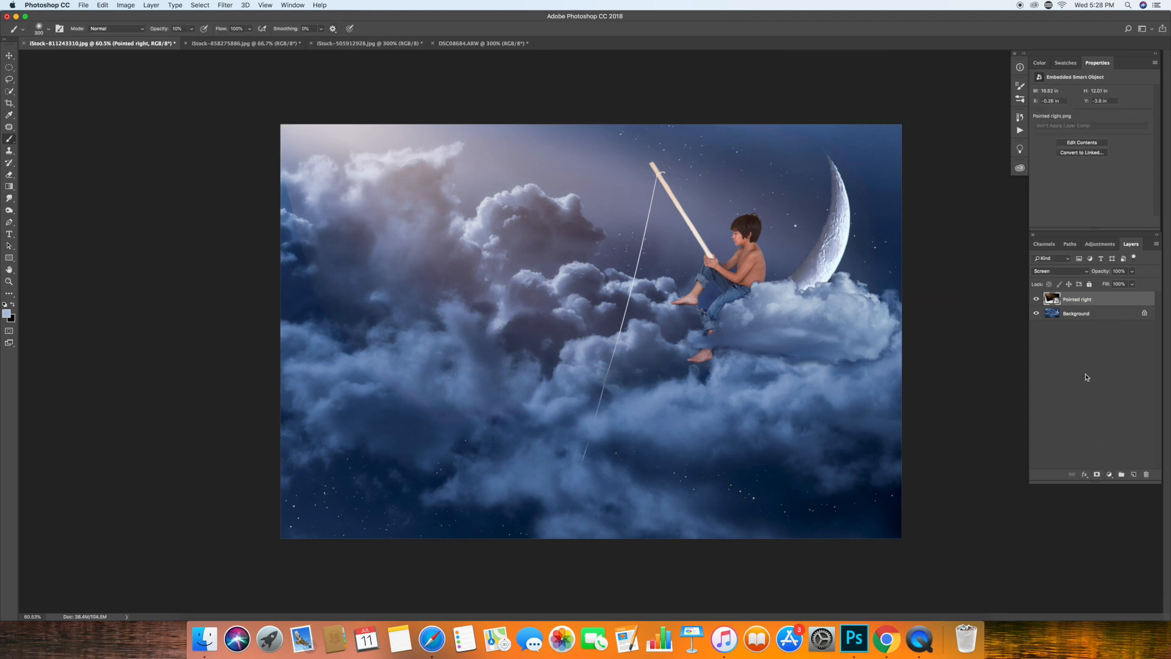
left_click(1097, 474)
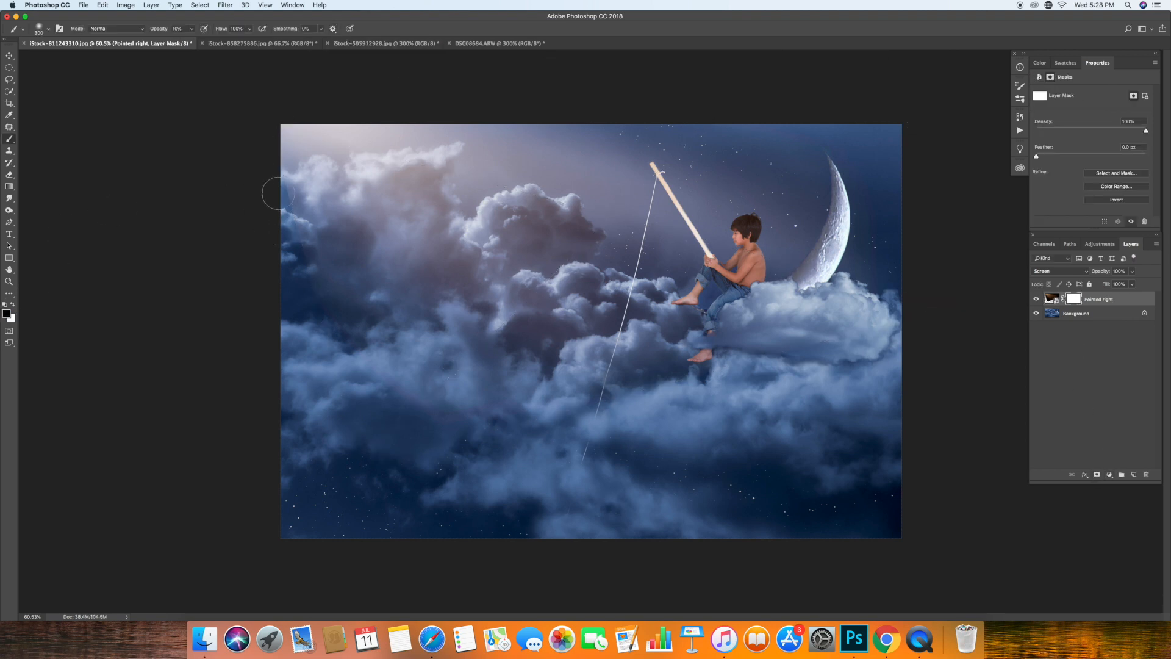
key("4")
key("3")
mouse_move(289, 242)
left_mouse_down()
mouse_move(268, 247)
mouse_move(453, 439)
mouse_move(382, 403)
mouse_move(597, 397)
left_mouse_up()
Mask the light overlay off the boy's head and upper body with a smaller 125 px Brush.
key("bracketleft")
key("bracketleft")
key("bracketleft")
left_click_drag(760, 232, 752, 214)
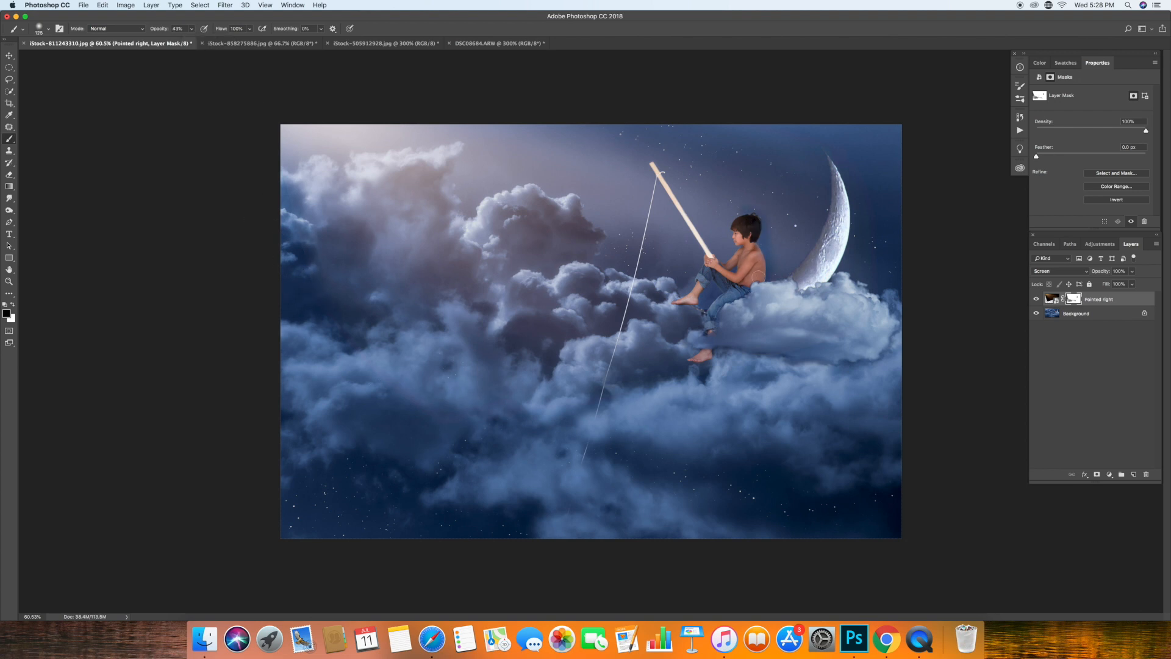
Step back the last mask strokes and mask the light overlay off the boy's head and back with smaller Brush sizes, starting at 100 px.
left_click(175, 5)
left_click(103, 5)
left_click(103, 5)
left_click(122, 33)
left_click(104, 5)
left_click(122, 34)
key("[")
left_click_drag(755, 226, 752, 241)
key("[")
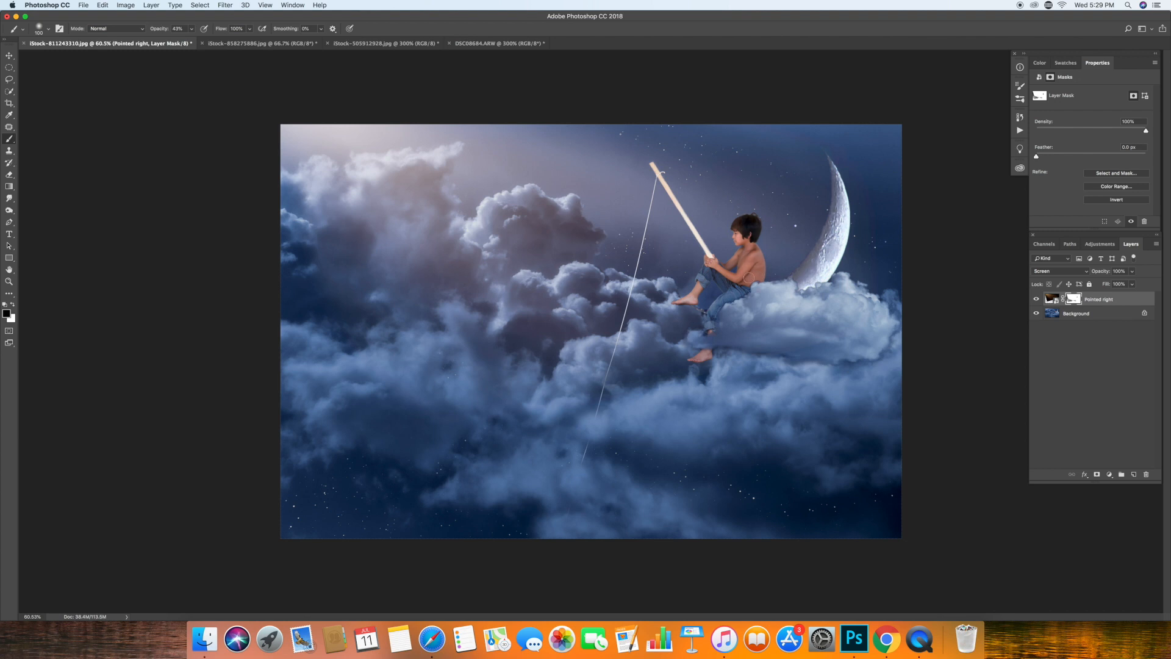
key("bracketleft")
key("bracketleft")
key("bracketleft")
Lower the light overlay's opacity to 91% and merge it down into the Background.
left_click(1132, 271)
left_click_drag(1133, 284, 1129, 283)
left_click(102, 4)
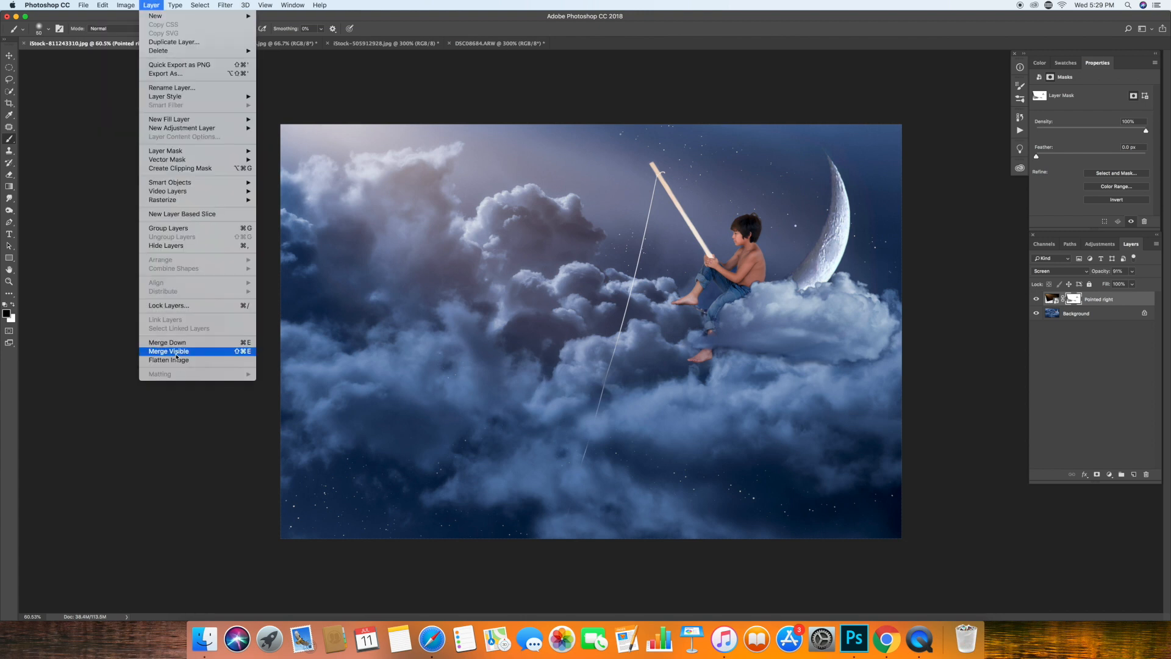
left_click(171, 343)
Duplicate the Background layer and darken the image's lower edge with a 1400 px Burn tool on Midtones at 10% exposure.
key("ctrl+j")
left_click(9, 209)
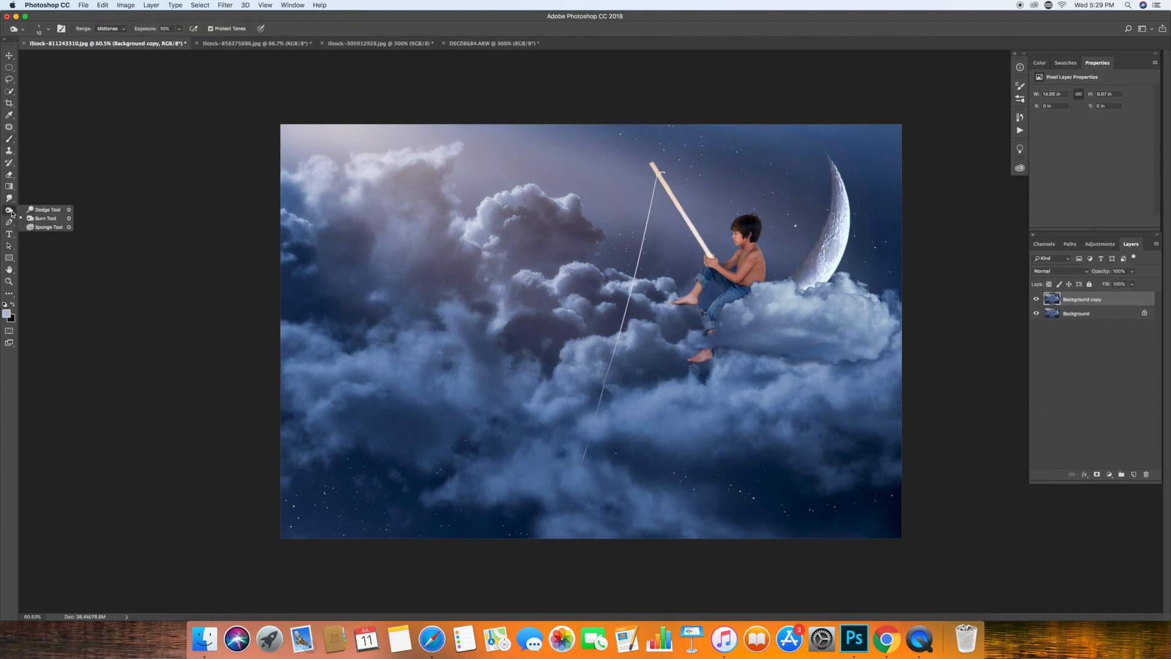
left_click(40, 218)
key("bracketright")
key("bracketright")
key("bracketright")
key("bracketright")
key("bracketright")
key("bracketright")
key("bracketright")
key("bracketright")
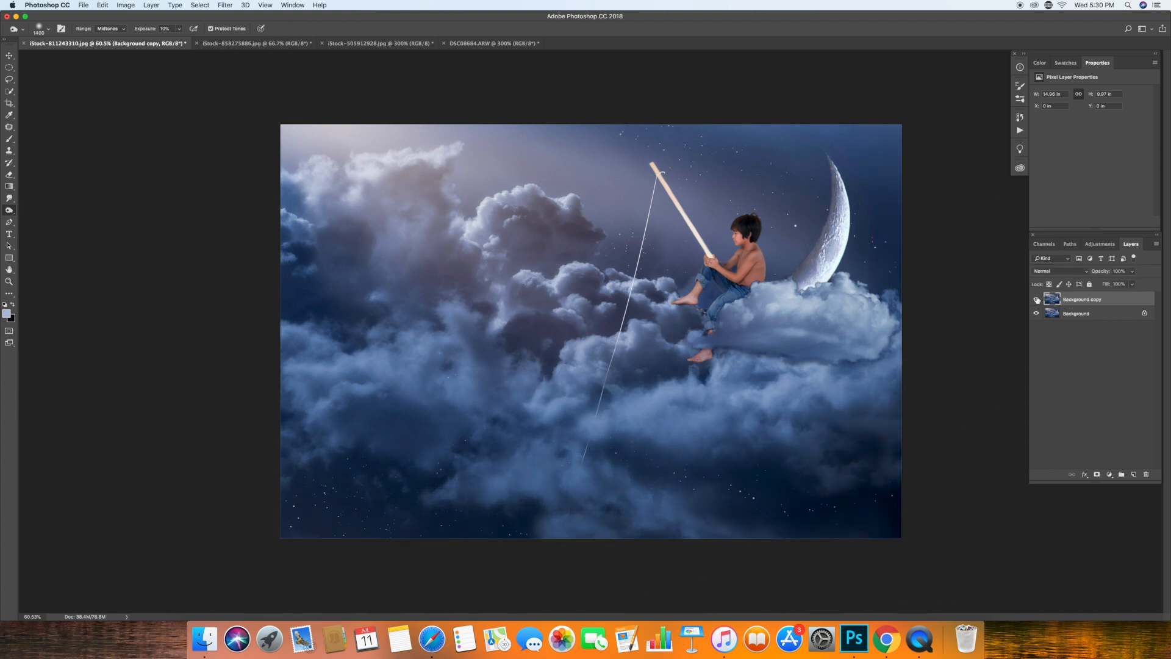
Reduce the opacity of the burned copy and flatten the image.
left_click_drag(1131, 272, 1113, 284)
left_click(152, 5)
left_click(173, 358)
Duplicate the Background layer and burn around the moon's base and along the underside of the boy's cloud.
key("super+z")
key("bracketleft")
key("bracketleft")
key("bracketleft")
key("bracketleft")
key("bracketleft")
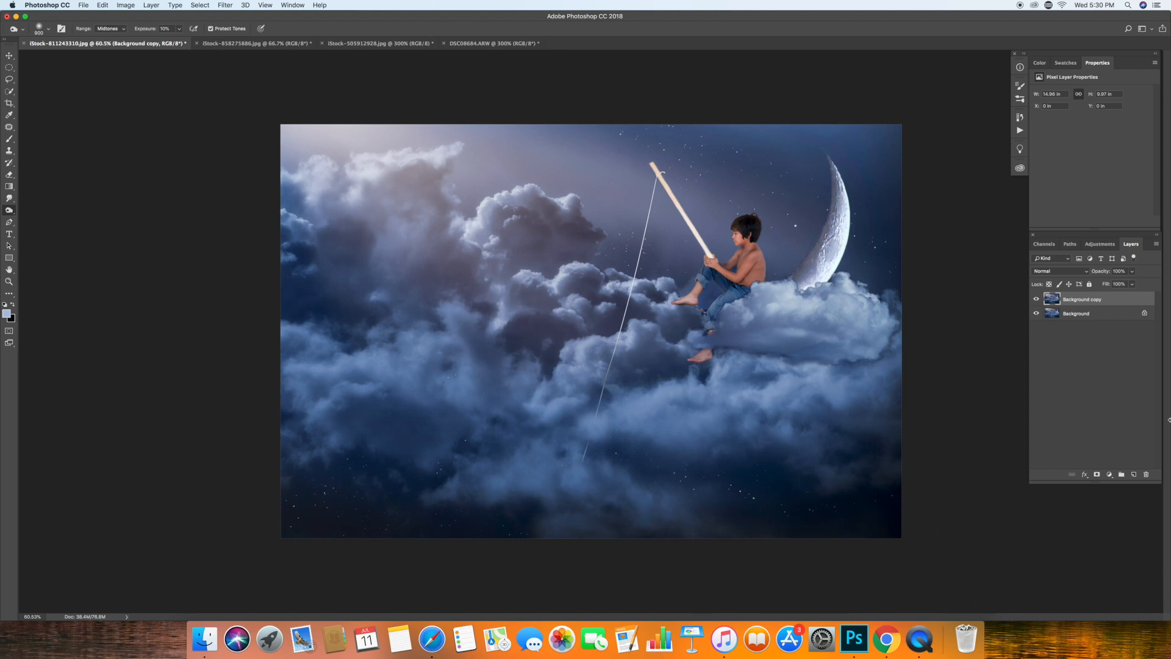
key("[")
key("[")
key("[")
key("[")
key("[")
key("[")
key("[")
key("[")
key("[")
key("[")
mouse_move(799, 264)
left_mouse_down()
mouse_move(804, 275)
mouse_move(778, 278)
mouse_move(802, 290)
mouse_move(769, 304)
mouse_move(854, 289)
left_mouse_up()
mouse_move(828, 355)
left_mouse_down()
mouse_move(732, 355)
mouse_move(882, 351)
left_mouse_up()
Burn the shadows on and around the boy with smaller brush sizes between 50 and 150 px, and compare with the original.
key("bracketleft")
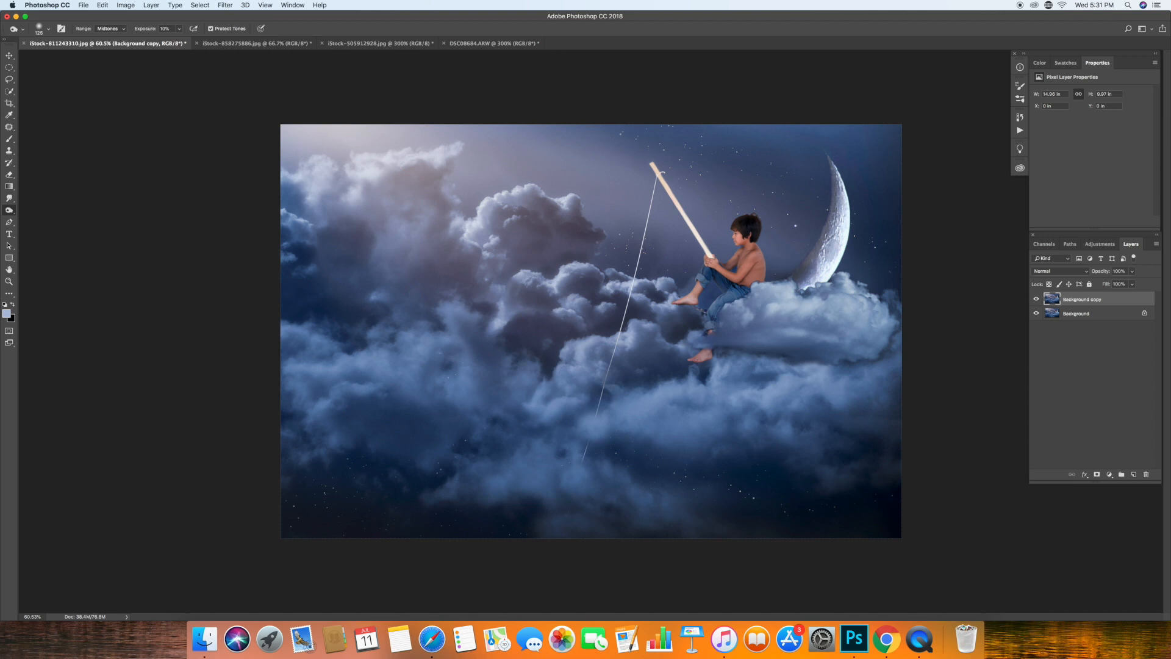
key("bracketleft")
key("bracketleft")
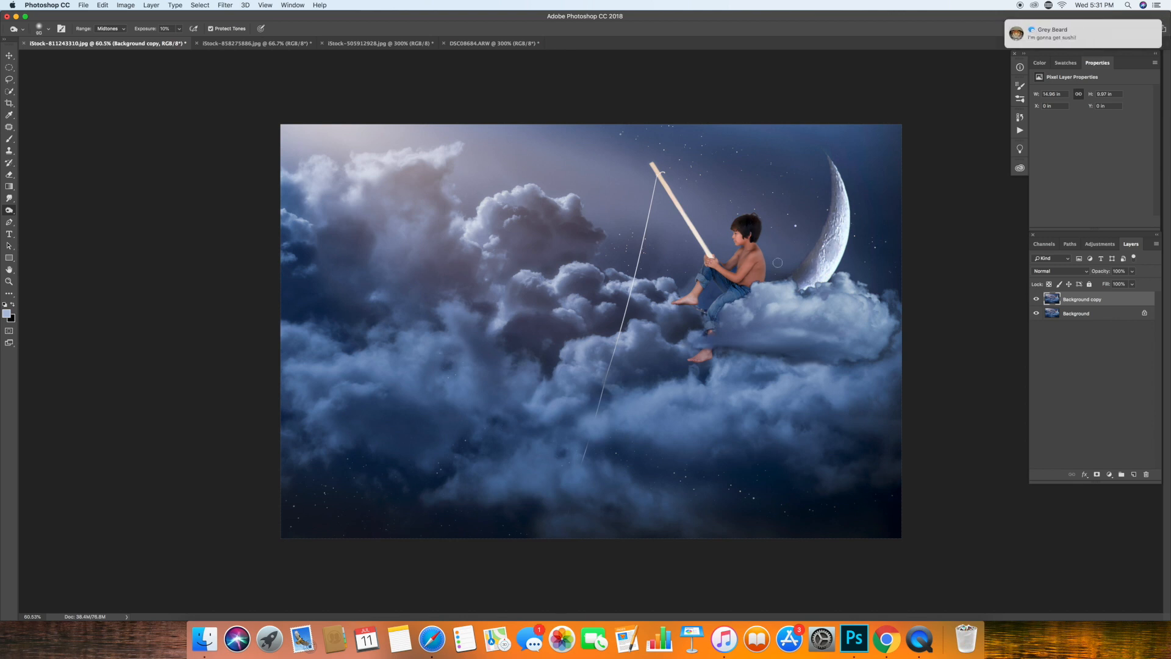
key("bracketright")
key("bracketright")
key("bracketright")
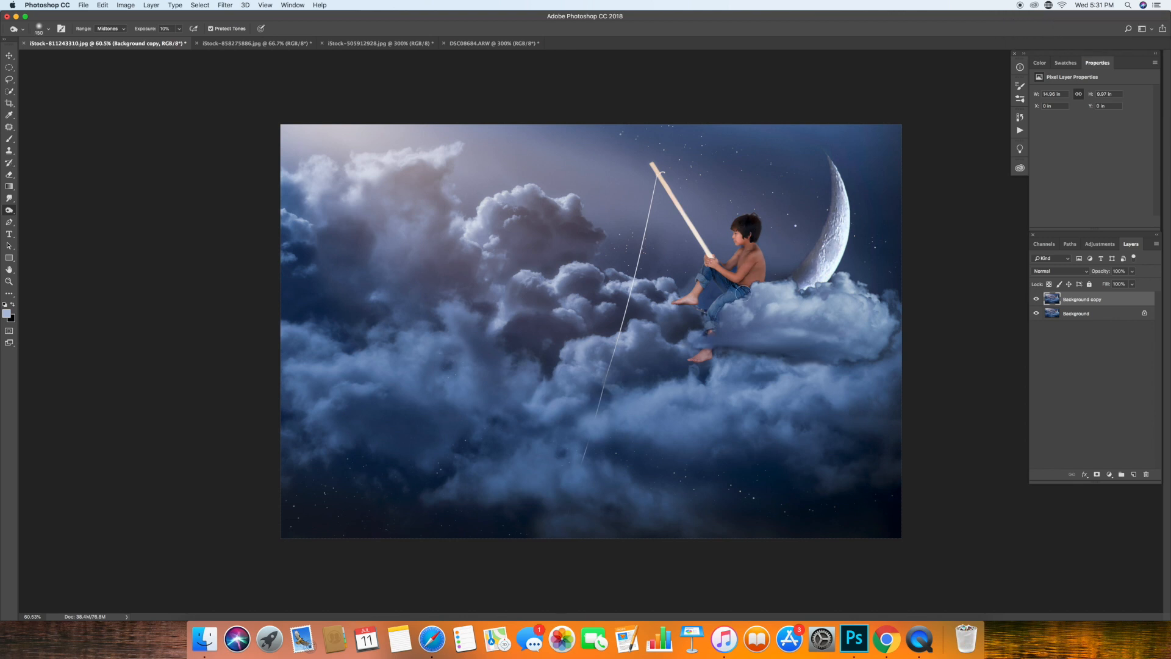
key("bracketleft")
key("bracketleft")
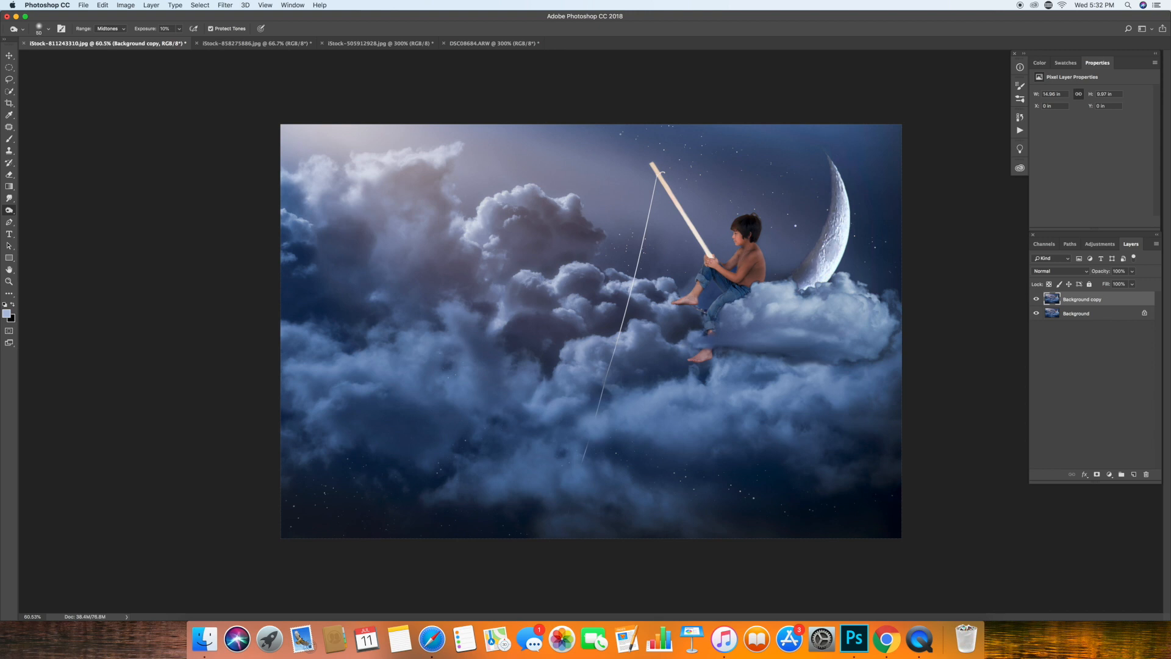
left_click(1037, 300)
left_click(1037, 300)
Dodge the highlights on the copied layer with a small 40 px brush set to Midtones.
left_click(9, 210)
left_click(38, 209)
key("bracketleft")
key("bracketleft")
key("bracketleft")
key("bracketleft")
key("bracketleft")
key("bracketleft")
key("bracketleft")
key("bracketleft")
key("bracketleft")
key("bracketleft")
key("bracketleft")
key("bracketleft")
key("bracketleft")
key("bracketleft")
key("bracketleft")
key("bracketleft")
key("bracketleft")
key("bracketleft")
key("bracketleft")
key("bracketleft")
Set the dodged and burned copy's opacity to 59% and flatten the image.
left_click(1132, 271)
left_click_drag(1134, 283, 1114, 286)
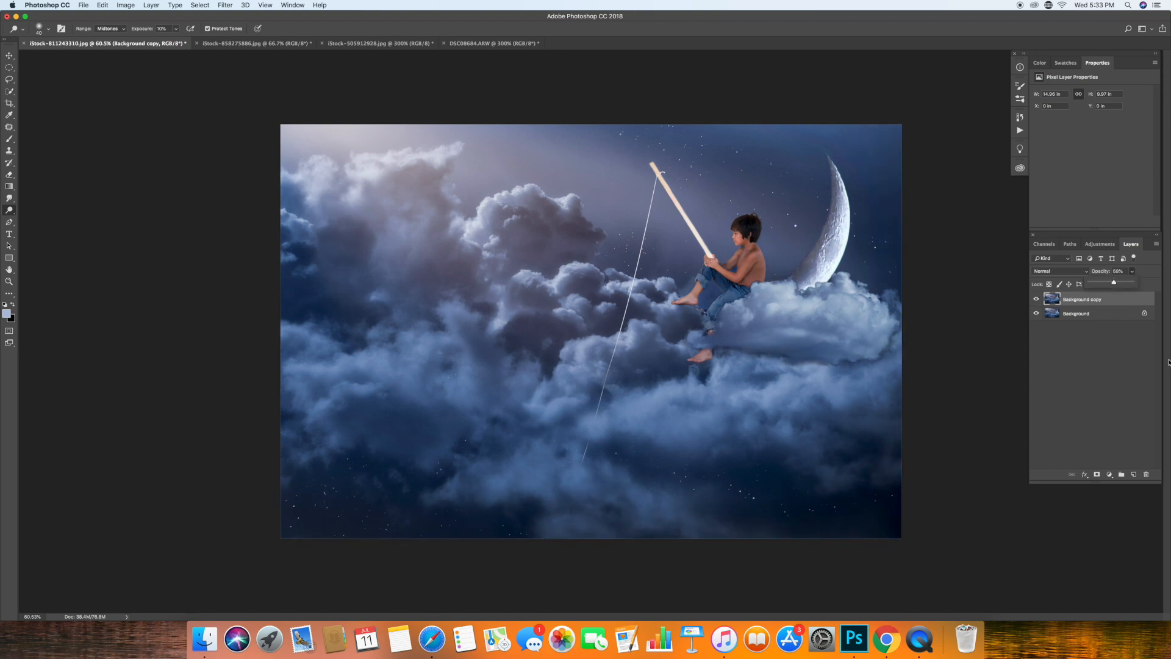
left_click(151, 5)
left_click(165, 359)
Duplicate the Background layer and shade the boy with a small black Brush in Multiply mode at 9% opacity.
left_click(10, 140)
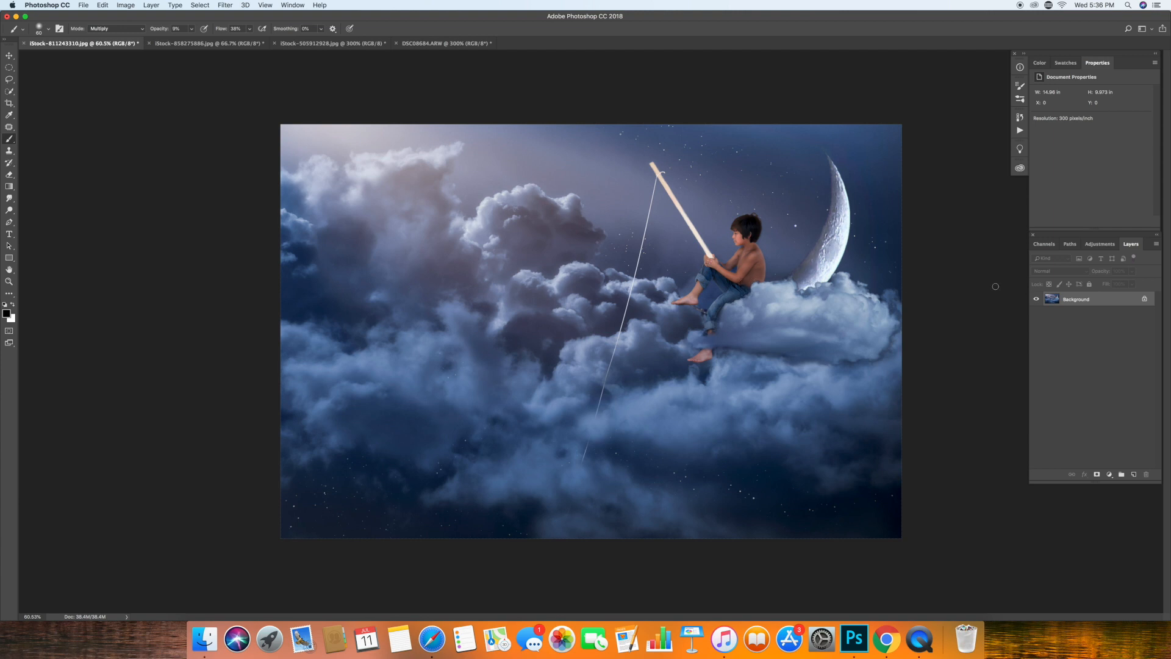
left_click_drag(1111, 299, 1133, 474)
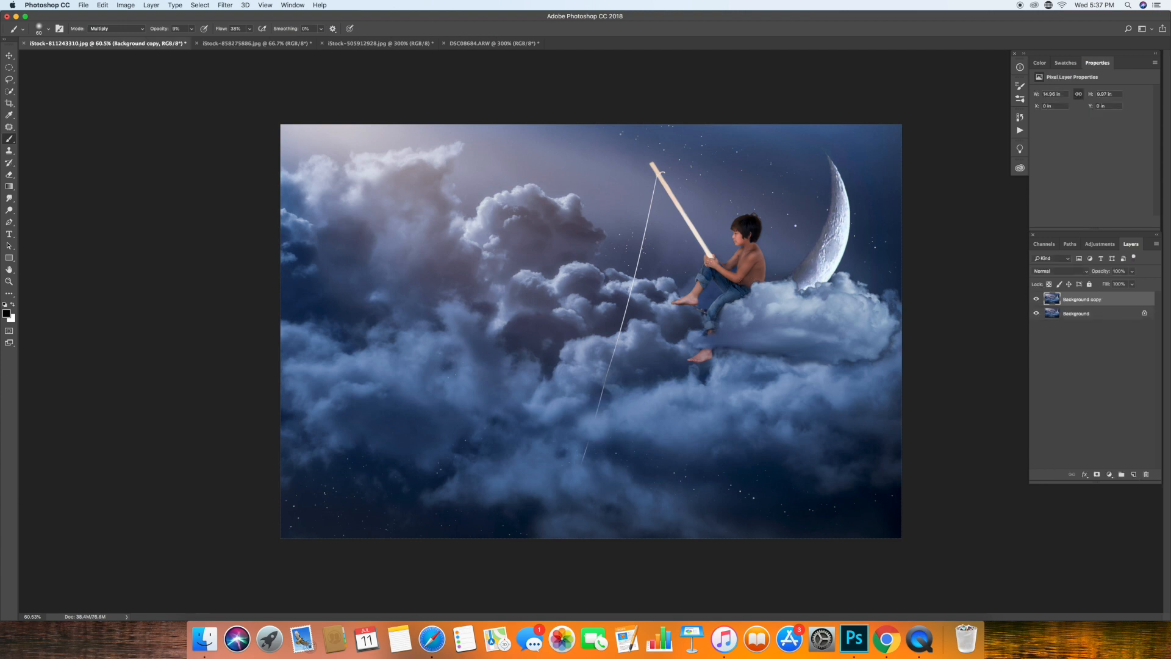
left_click(9, 281)
left_click_drag(698, 305, 734, 335)
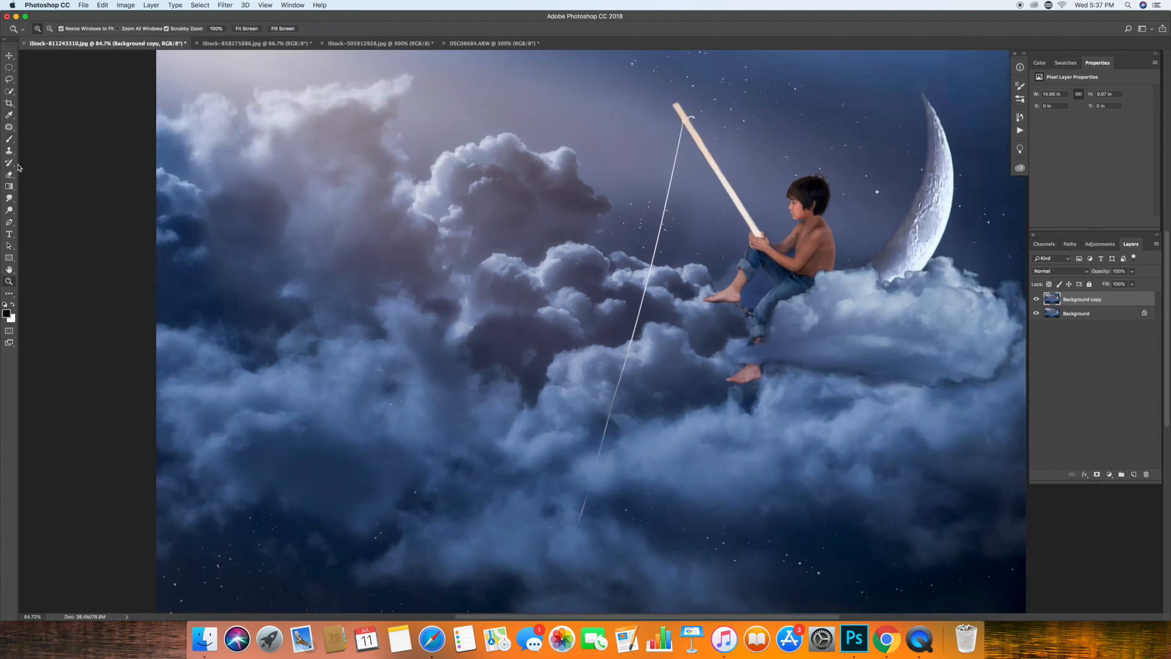
left_click(9, 139)
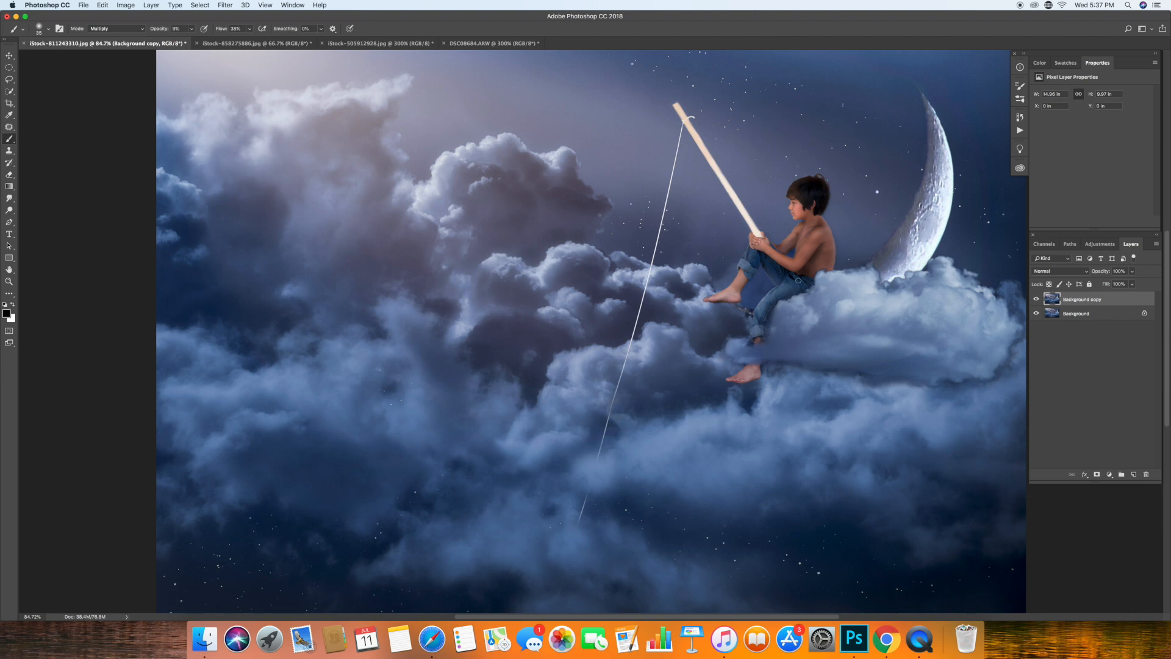
key("bracketleft")
key("bracketright")
key("bracketright")
Shade the boy's lips, chin, jawline and neck with a very small Multiply Brush.
left_click(796, 198, "super")
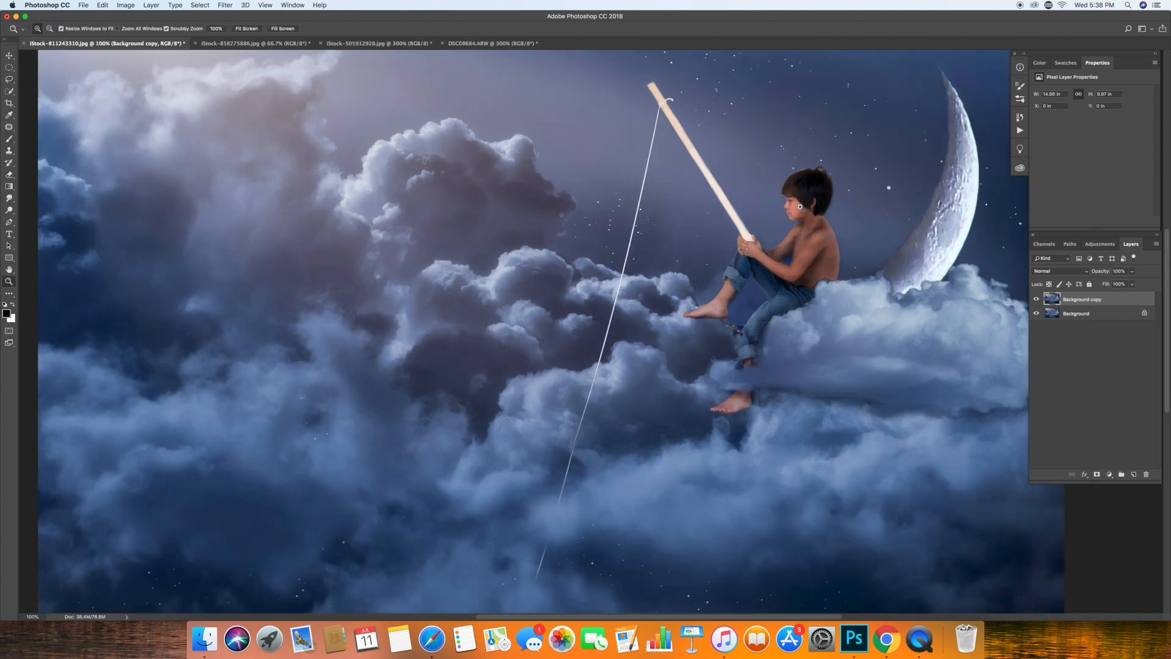
key("bracketleft")
key("bracketleft")
key("bracketleft")
key("bracketleft")
key("bracketleft")
key("bracketleft")
key("bracketleft")
key("bracketleft")
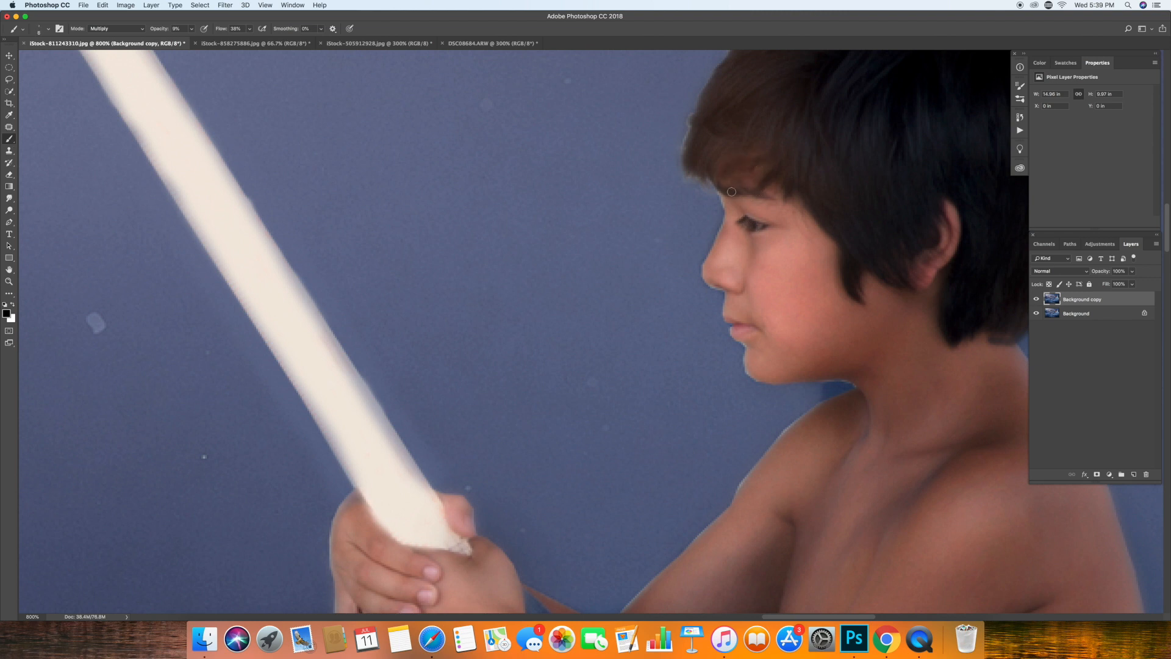
left_click_drag(748, 328, 764, 332)
left_click_drag(759, 379, 909, 373)
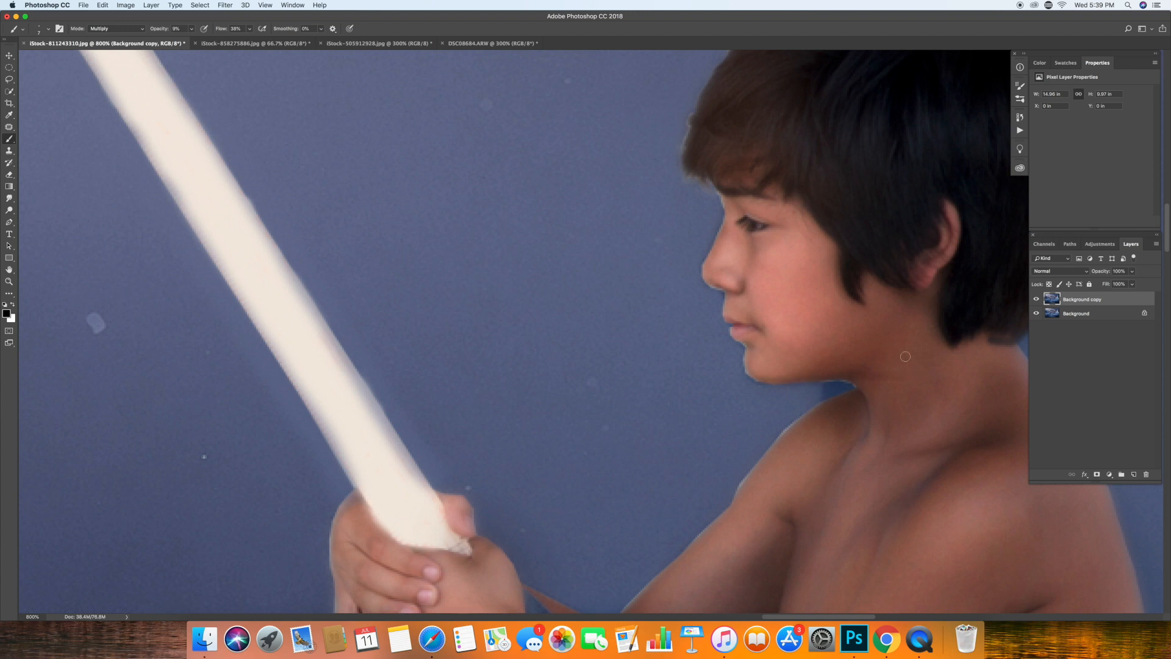
Reduce the shaded copy's opacity to about 86%.
key("z")
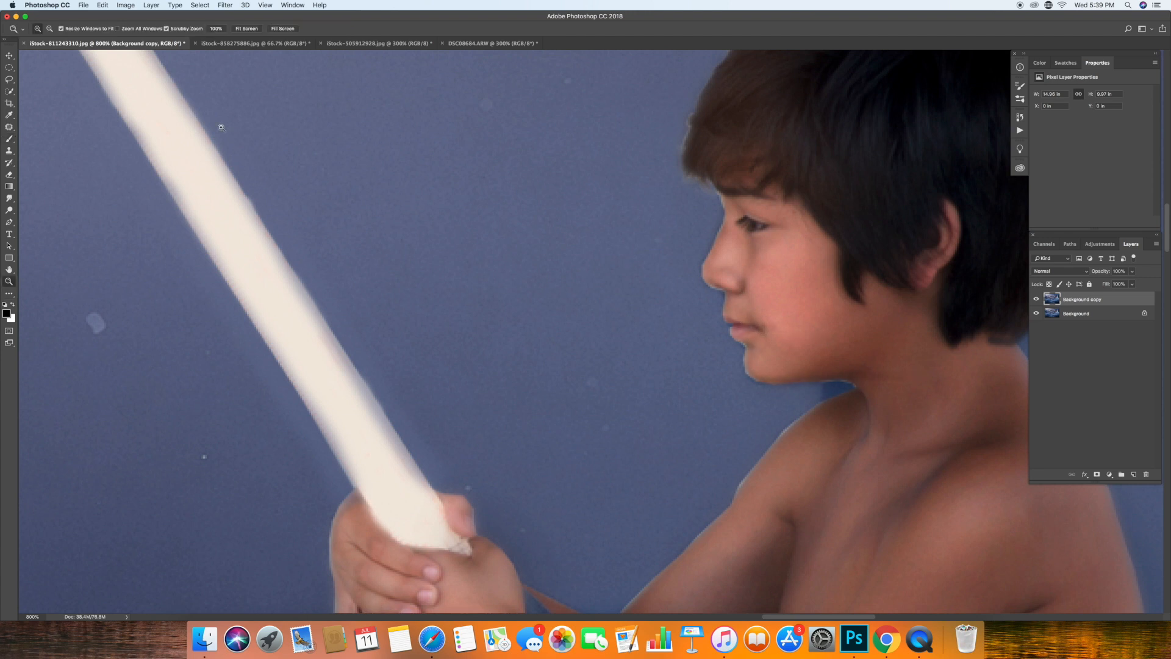
left_click(246, 29)
left_click(1132, 271)
left_click_drag(1134, 282, 1126, 283)
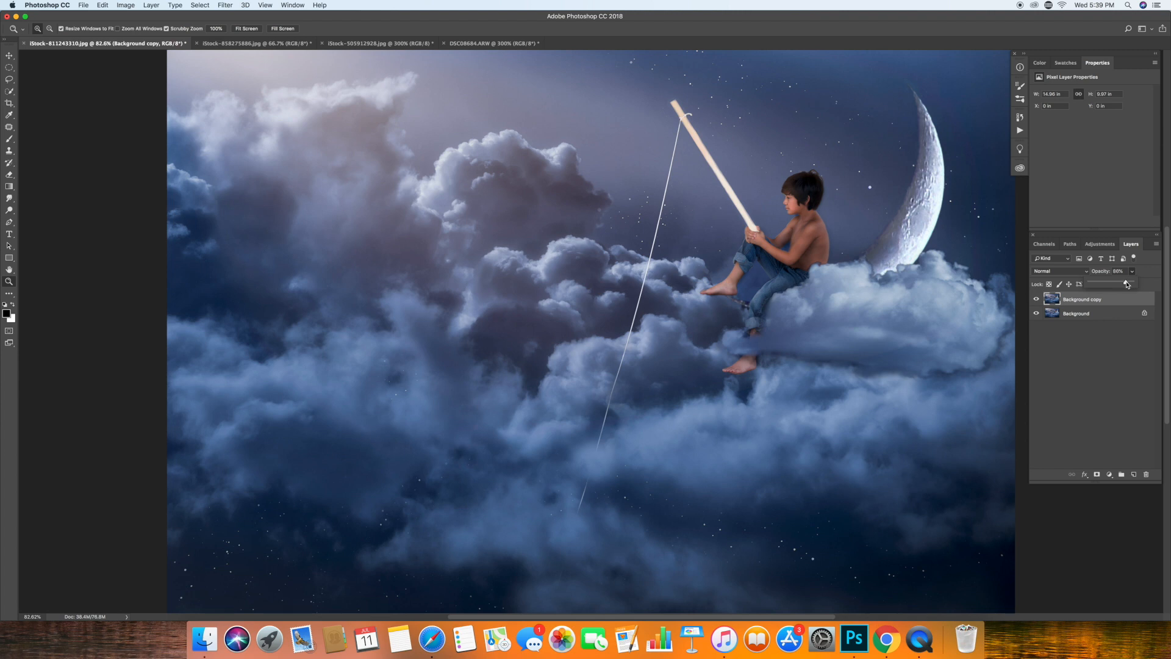
left_click_drag(714, 185, 652, 200)
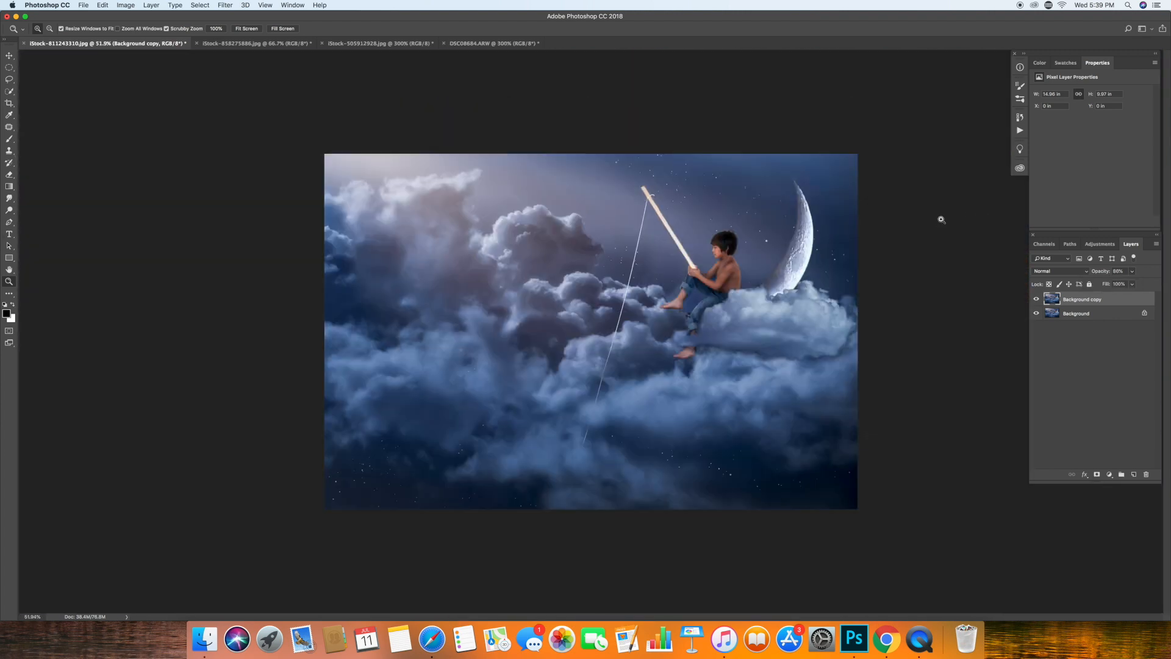
Shade the lower part of the crescent moon with a 40 px Multiply Brush.
key("b")
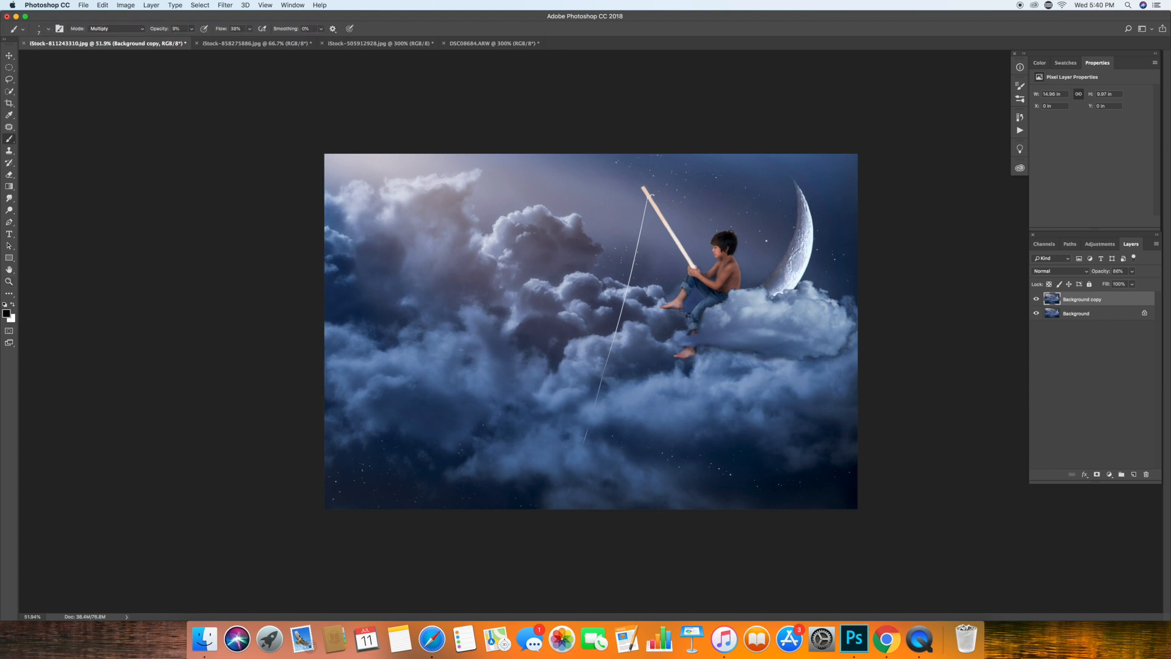
key("bracketright")
key("bracketright")
key("bracketright")
key("bracketright")
key("bracketright")
key("bracketright")
left_click_drag(793, 284, 809, 246)
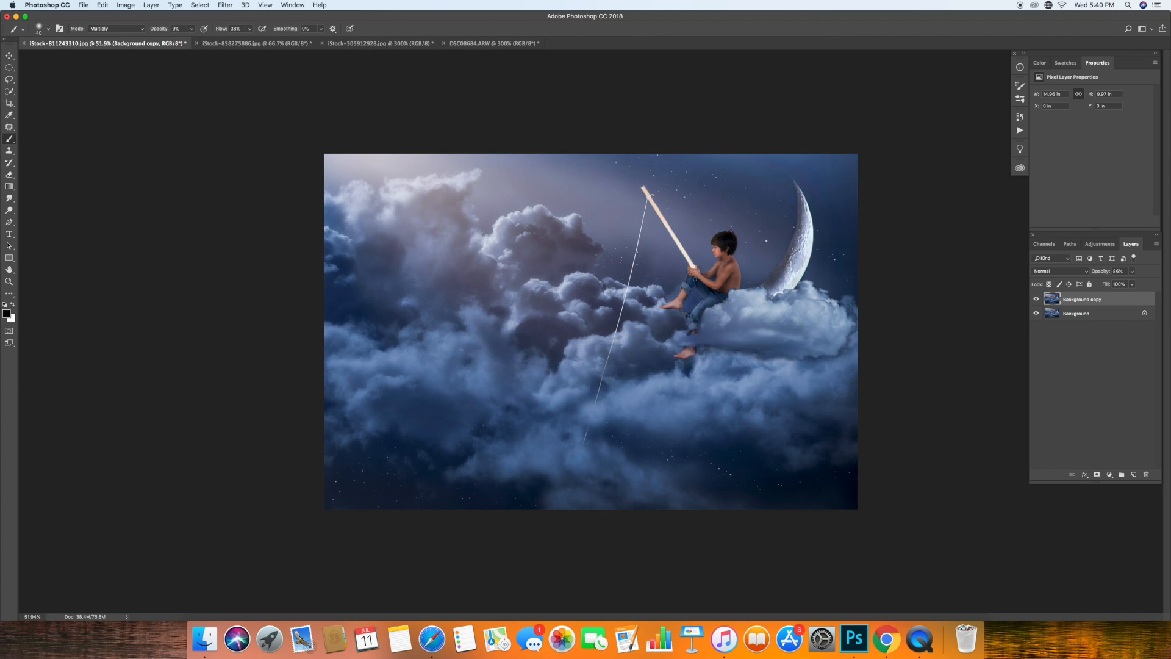
Shade the boy's back and jeans with the Multiply Brush, enlarging it up to 45 px.
triple_click(655, 287, "super")
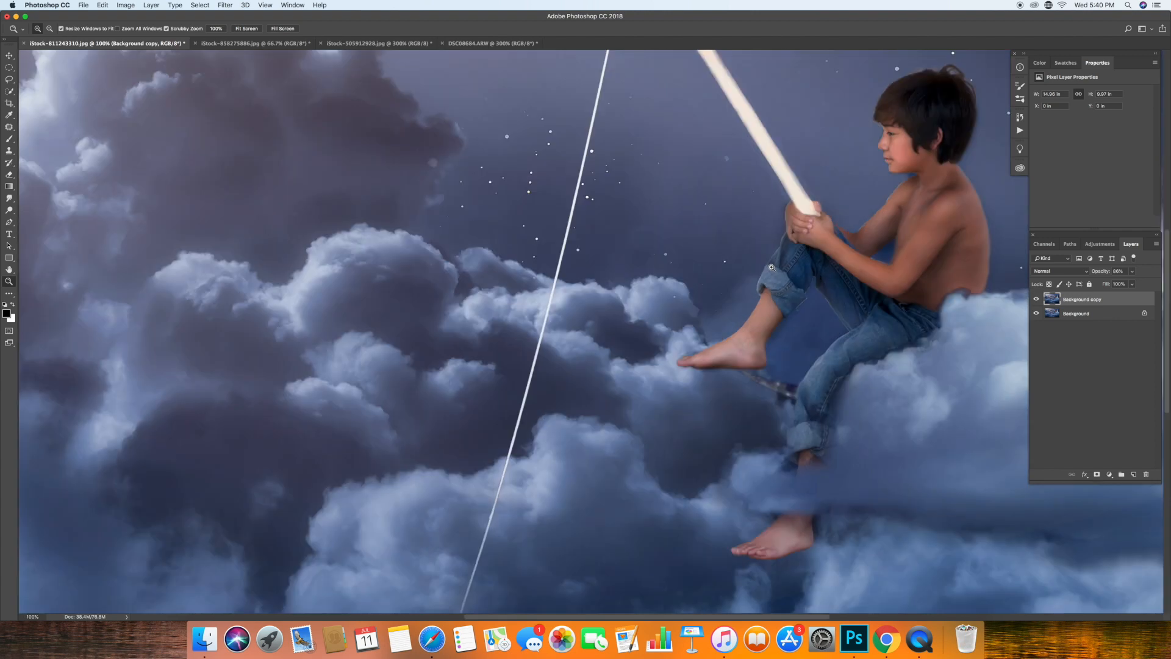
left_click(9, 210)
key("b")
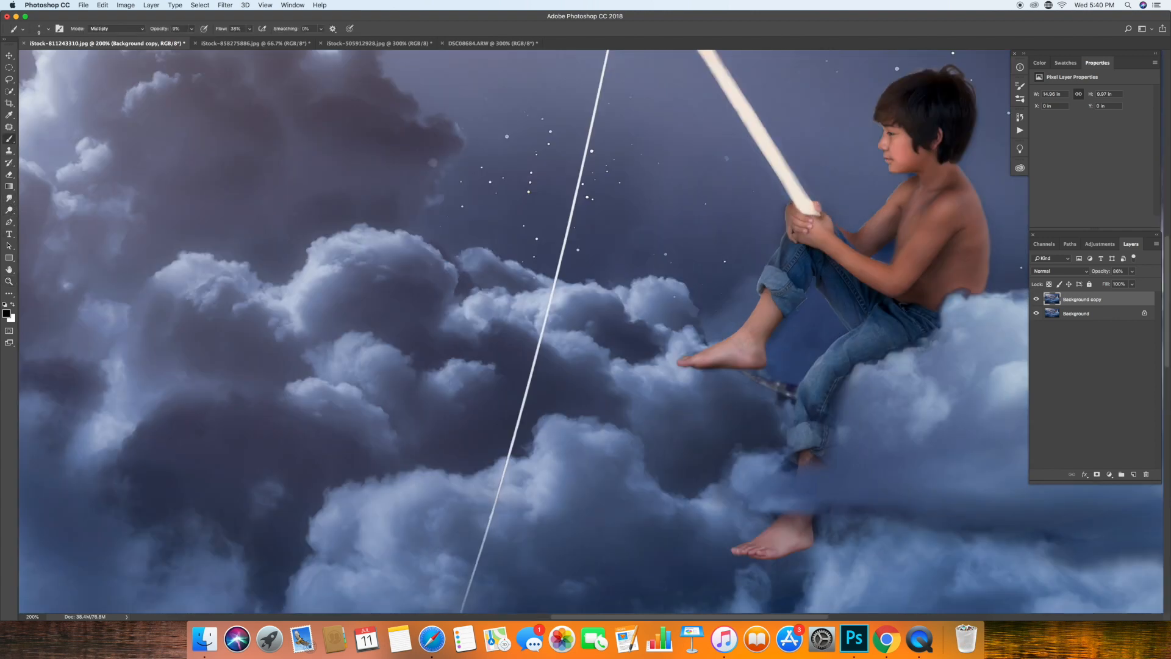
key("bracketright")
key("bracketright")
key("bracketright")
key("bracketright")
key("bracketright")
key("bracketright")
key("bracketright")
key("bracketright")
key("bracketright")
key("bracketright")
key("bracketright")
key("bracketright")
key("bracketright")
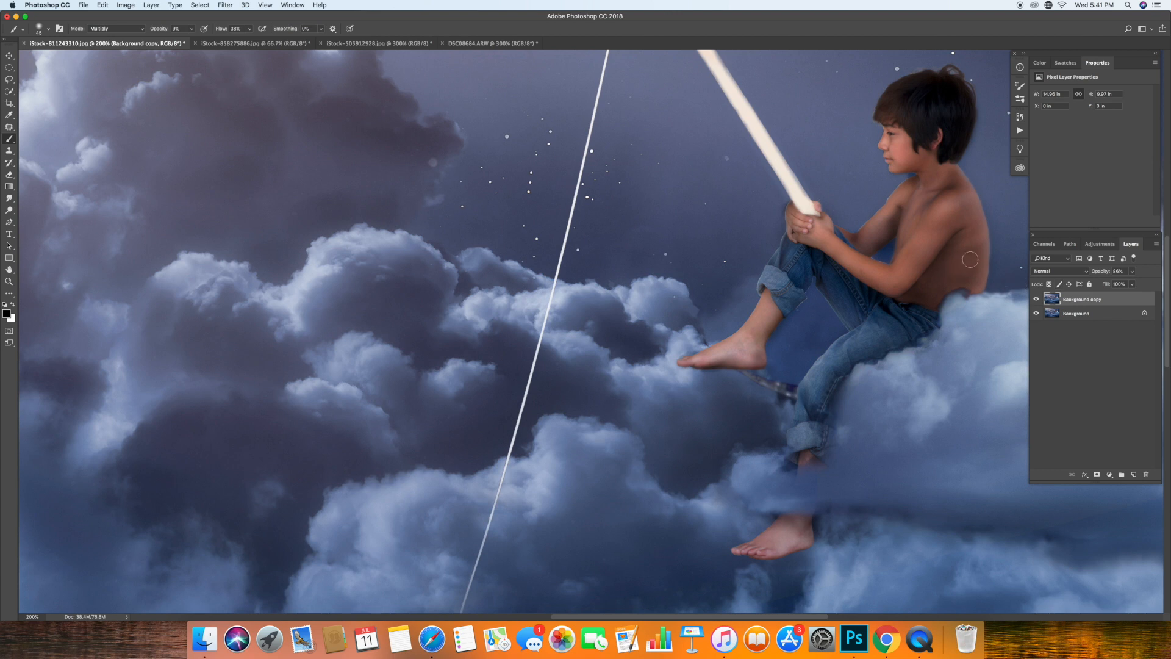
Step back the last brush stroke and check the whole composite.
left_click(9, 282)
left_click(246, 28)
key("b")
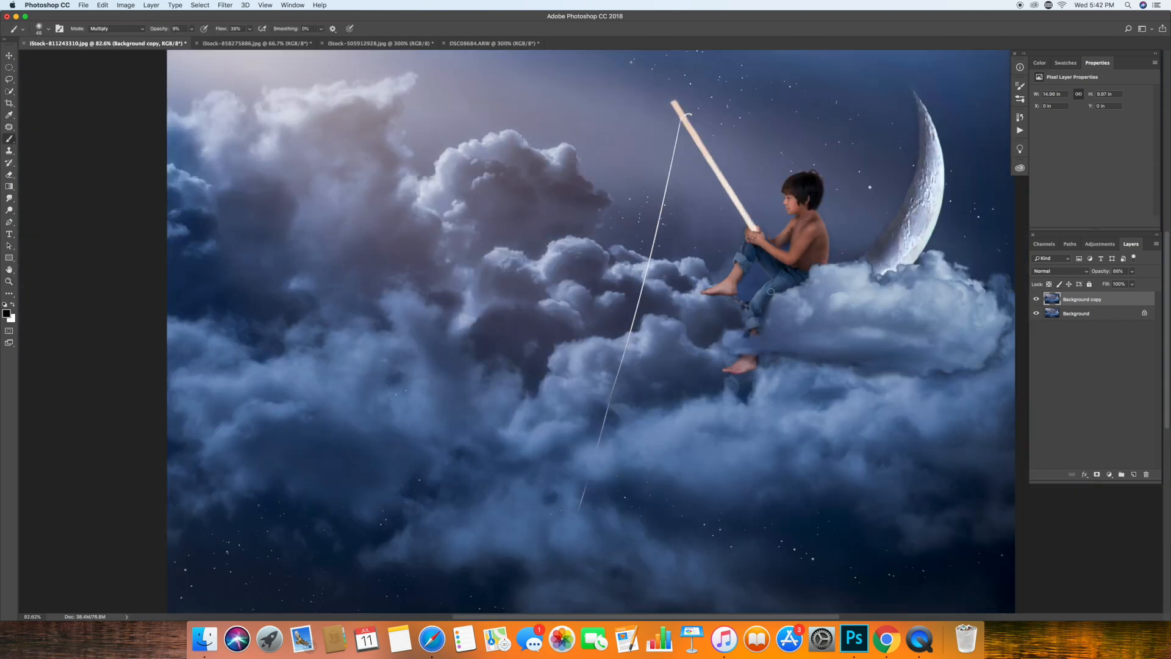
left_click(102, 5)
left_click(120, 33)
left_click(10, 282)
left_click_drag(491, 346, 452, 347)
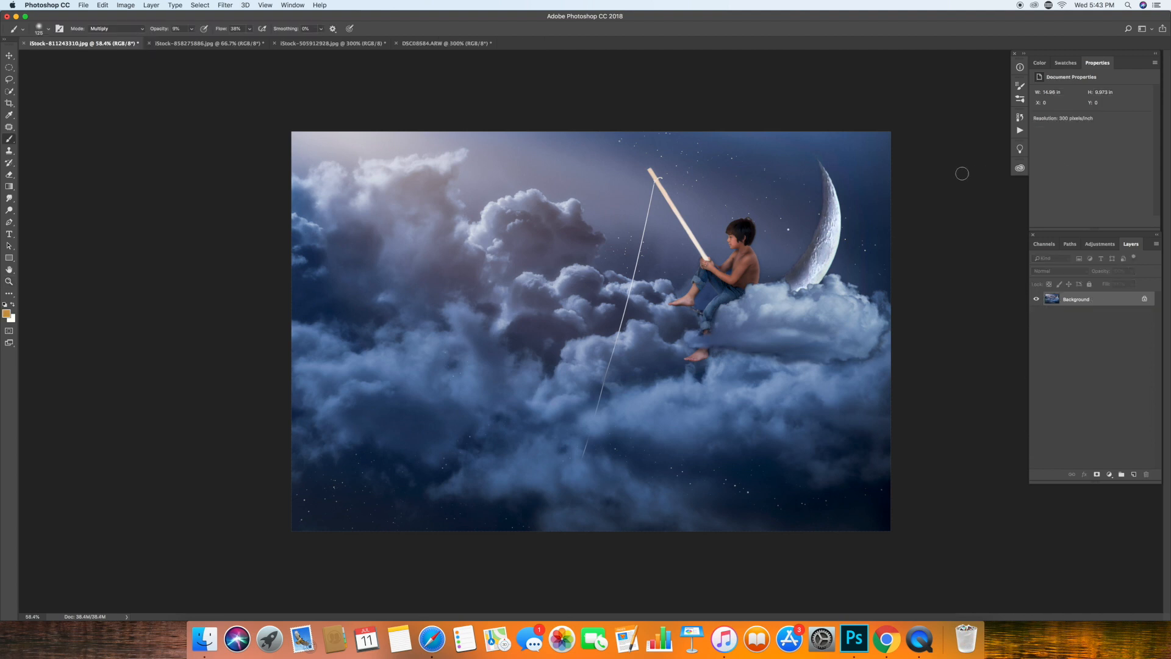
Try burning a duplicate of the Background layer at 37% exposure, and delete the copy.
left_click(10, 211)
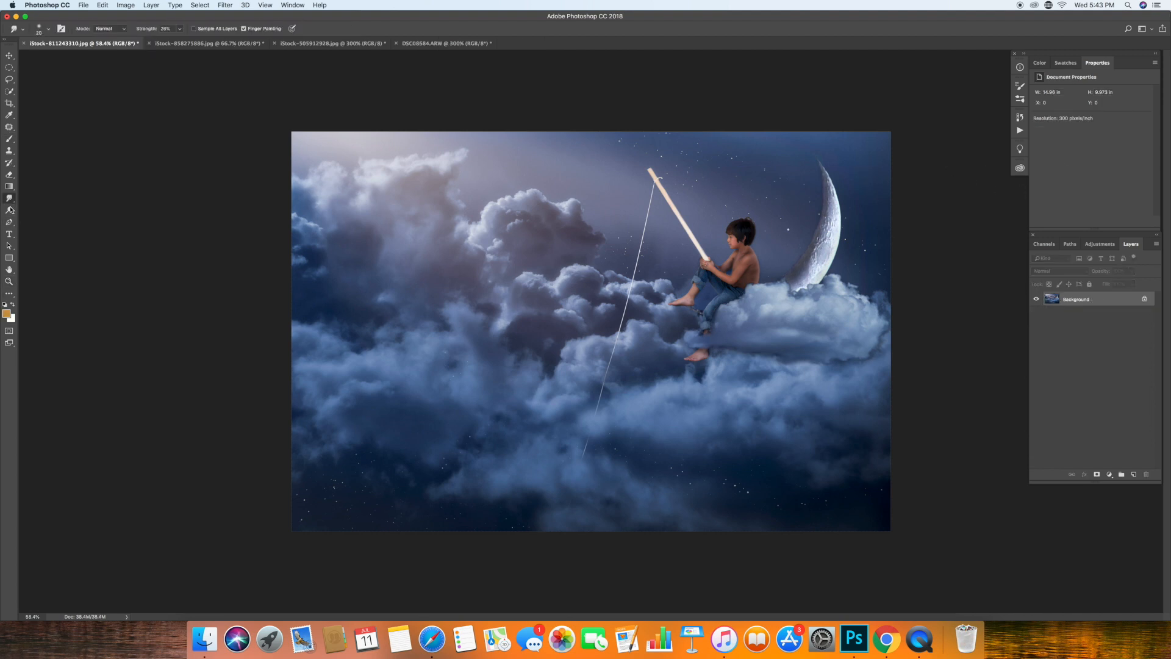
key("shift+o")
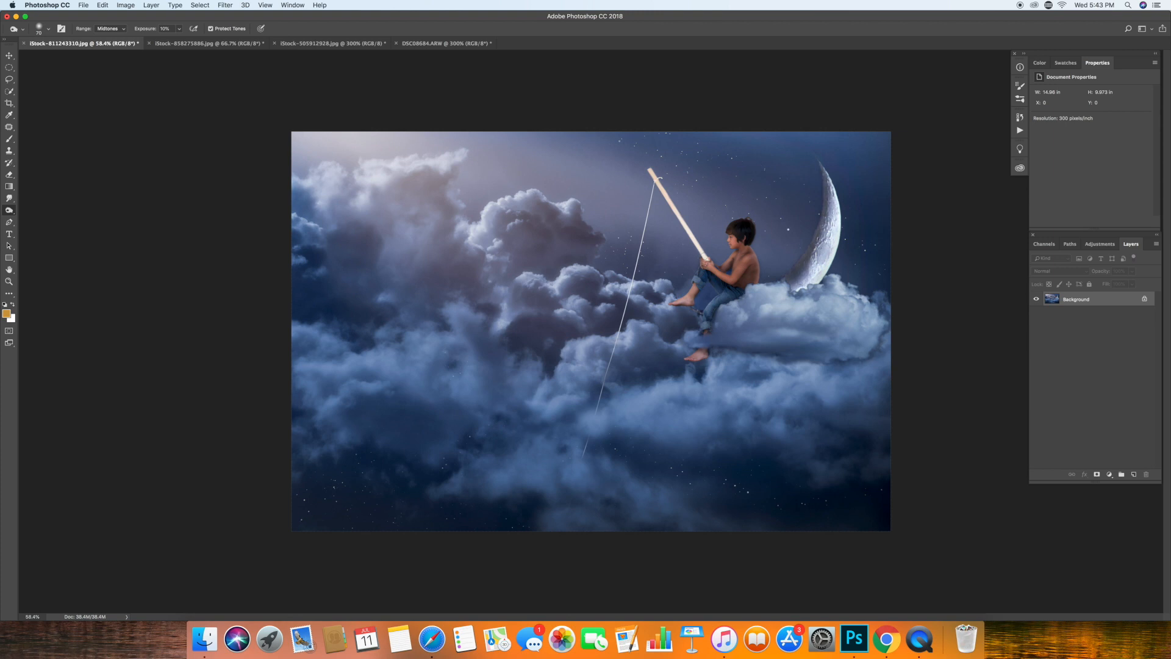
key("super+j")
key("3")
key("7")
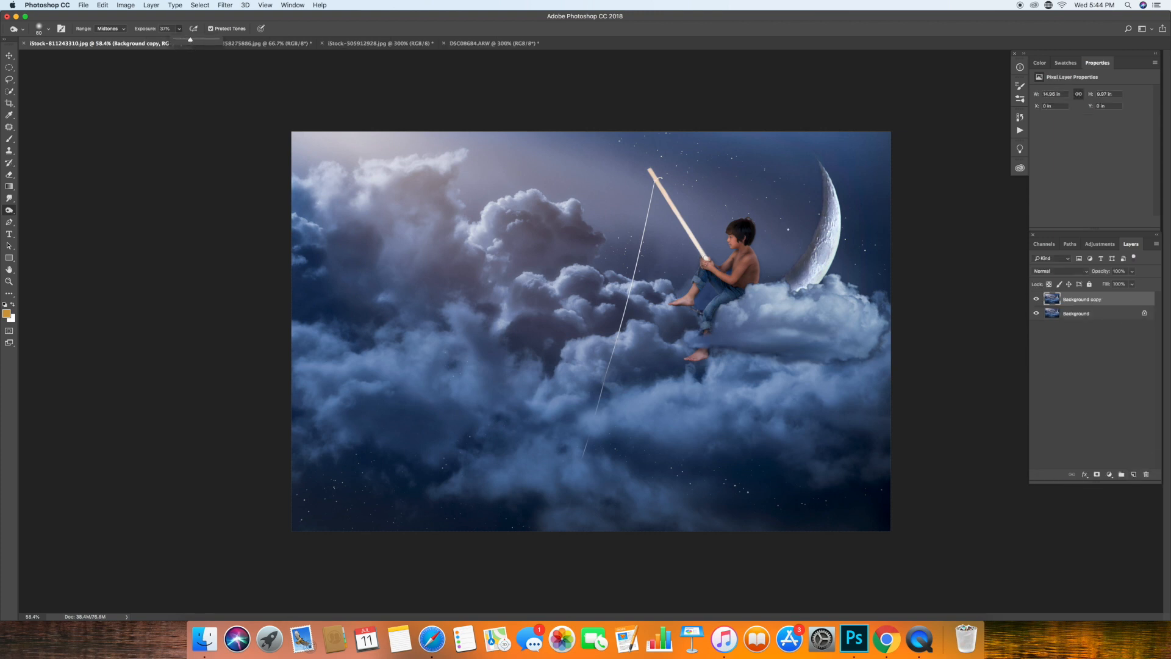
left_click(5, 303)
key("BackSpace")
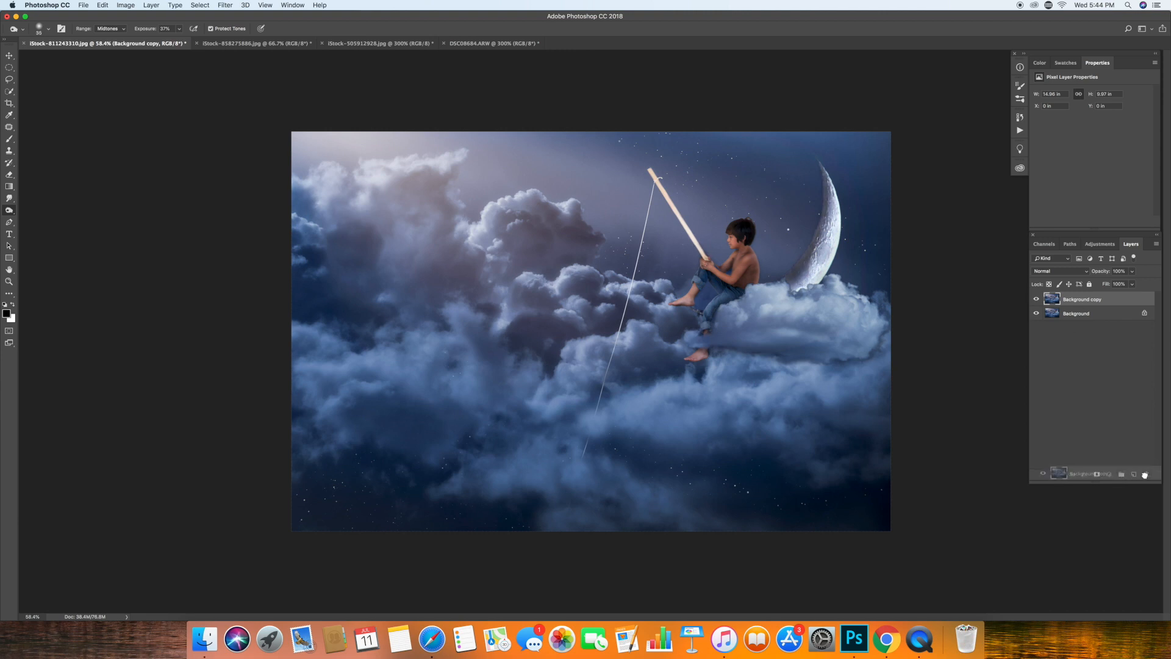
Look through the most recent states in the document's history.
left_click(1019, 131)
left_click(886, 115)
left_click(994, 128)
mouse_move(1006, 241)
left_mouse_down()
mouse_move(1007, 135)
mouse_move(1007, 251)
left_mouse_up()
left_click(999, 255)
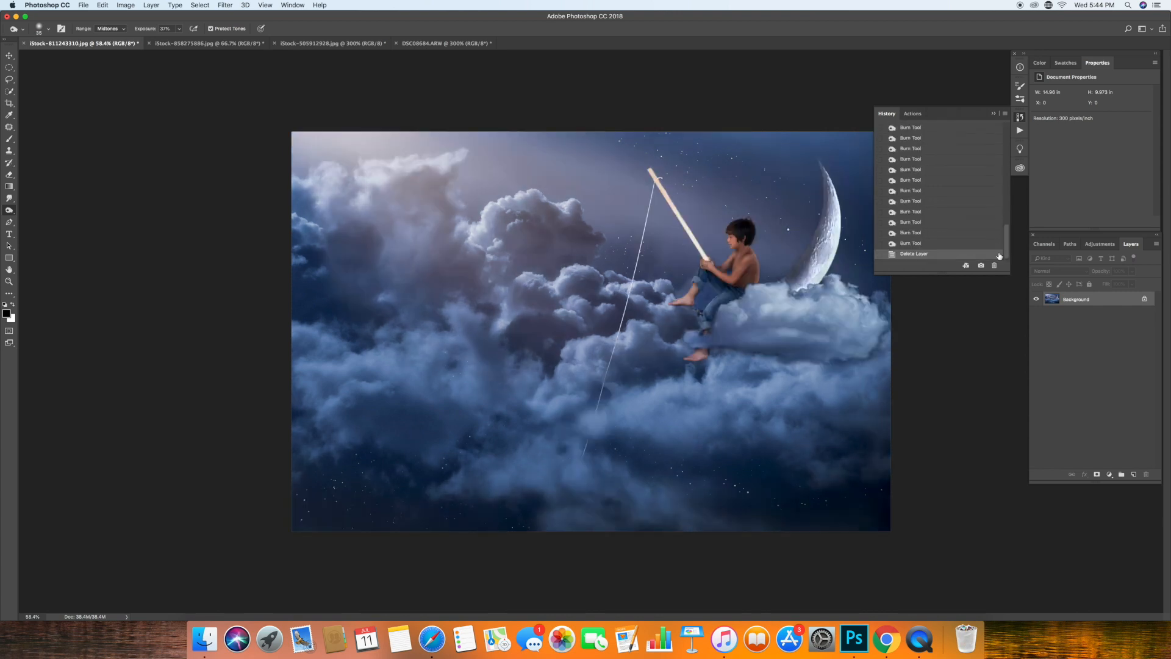
left_click(1019, 117)
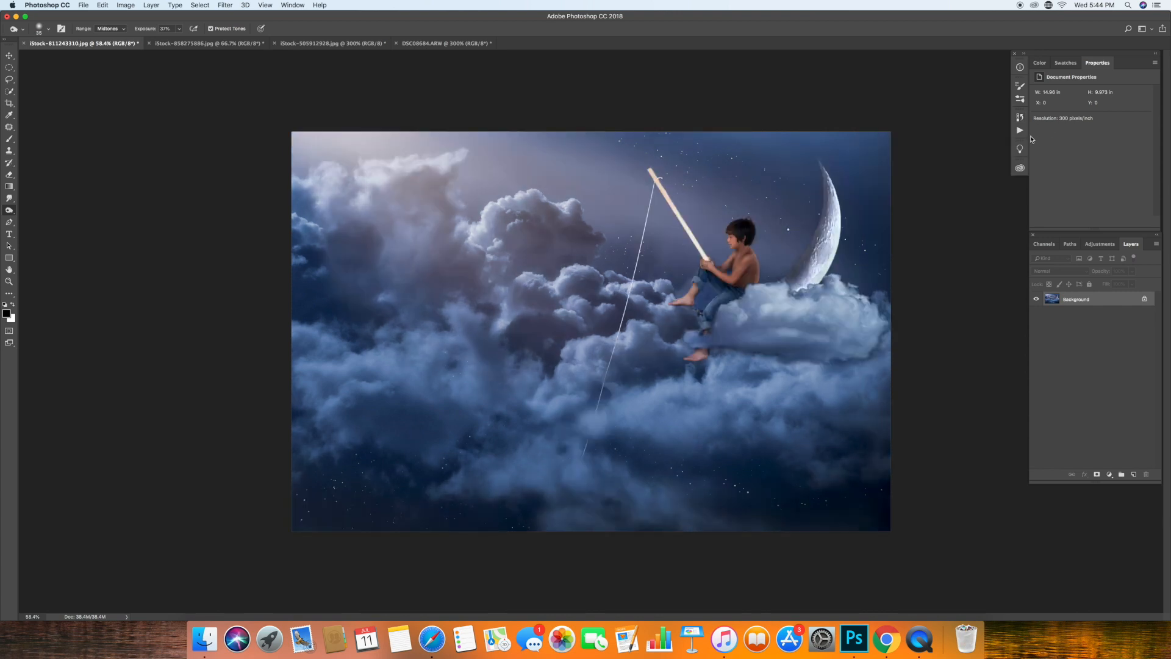
Duplicate the Background layer and add a Levels adjustment with the white input level at about 227.
key("super+j")
left_click(1110, 473)
left_click(1122, 505)
mouse_move(1147, 157)
left_mouse_down()
mouse_move(1123, 161)
mouse_move(1138, 160)
left_mouse_up()
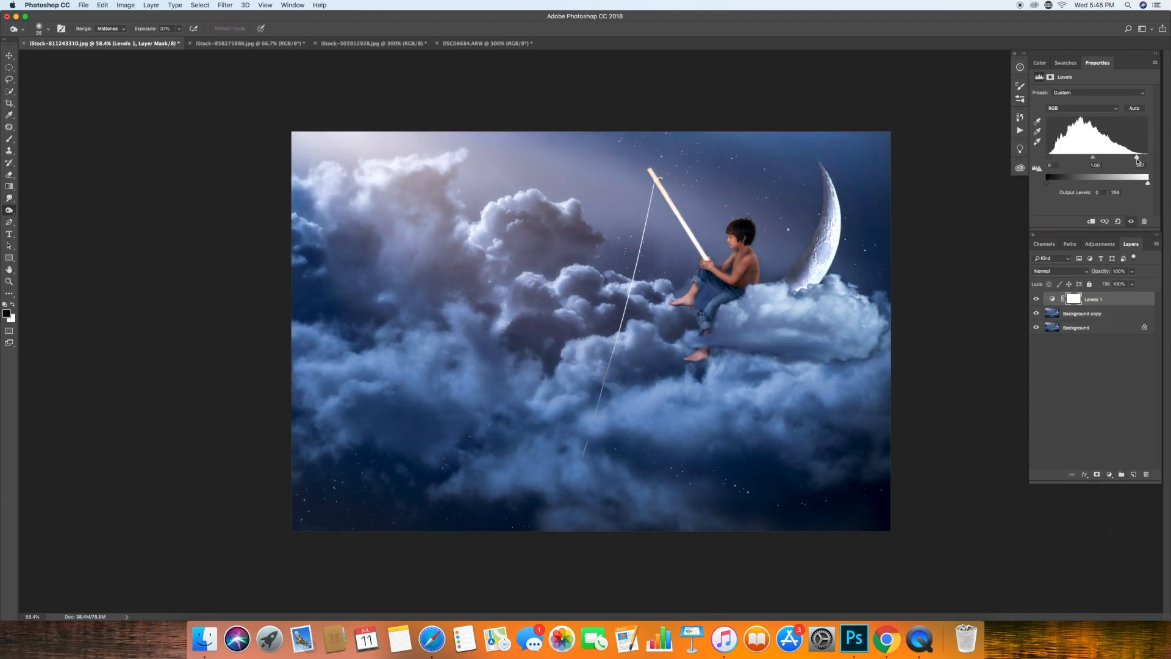
Compare the image with and without the Levels adjustment and merge it down.
left_click(1037, 298)
left_click(1037, 299)
left_click(150, 5)
left_click(177, 343)
Boost the colour of the sky and clouds with a large Sponge tool in Saturate mode with Vibrance on.
right_click(9, 210)
left_click(37, 227)
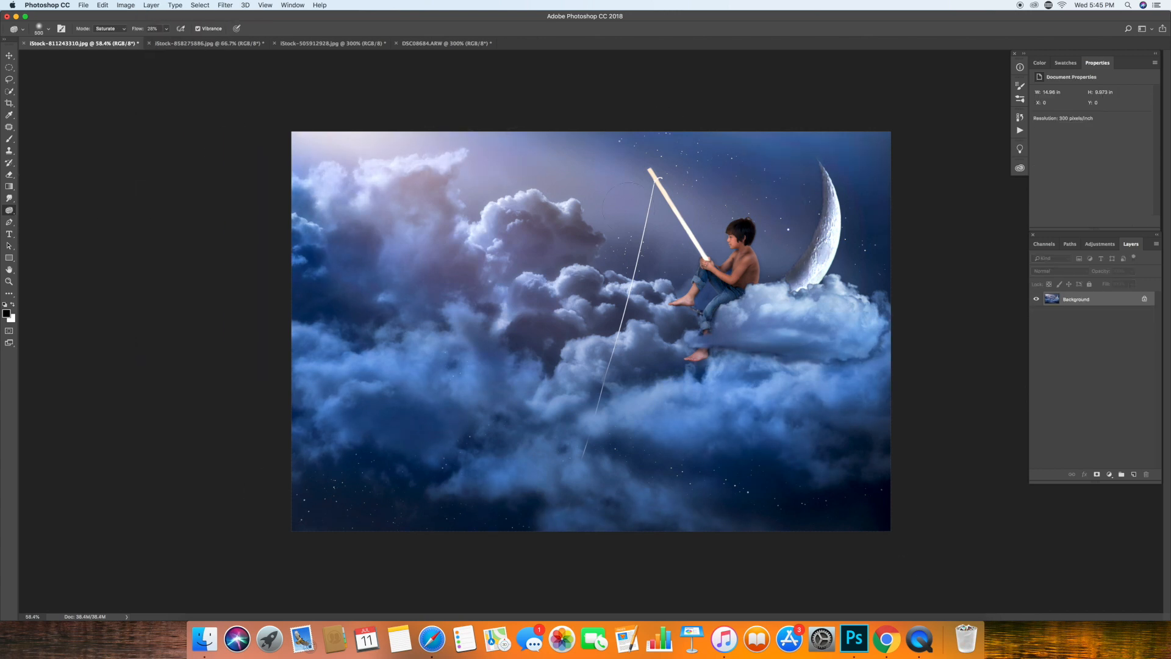
Step back the last edit, duplicate the Background layer, and saturate the sky and clouds on the copy with a larger Sponge brush.
left_click(103, 5)
left_click(111, 35)
left_click_drag(1117, 299, 1134, 475)
key("bracketright")
key("bracketright")
key("bracketright")
key("bracketright")
key("bracketright")
key("bracketright")
key("bracketright")
mouse_move(330, 207)
left_mouse_down()
mouse_move(621, 180)
mouse_move(149, 476)
mouse_move(134, 363)
mouse_move(498, 169)
left_mouse_up()
Add a layer mask to Background copy, paint the boy out in black at 100% opacity, and check coverage with the mask overlay.
left_click(1097, 474)
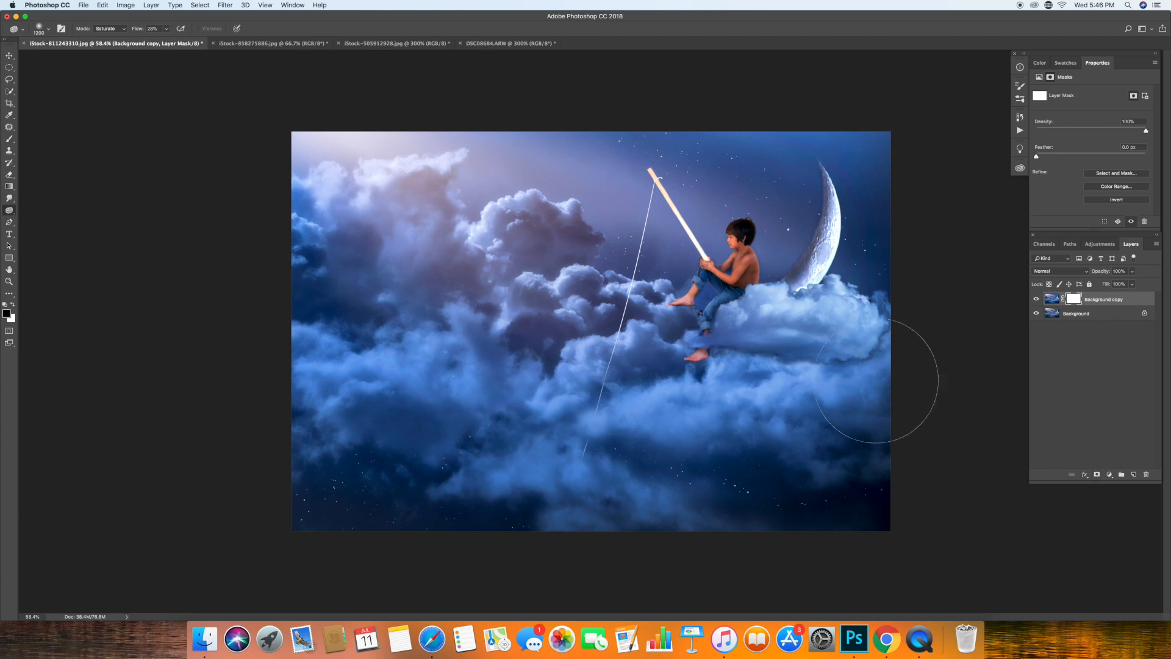
left_click(12, 304)
left_click(9, 139)
left_click(136, 29)
left_click(122, 8)
left_click(12, 304)
left_click_drag(192, 30, 280, 41)
left_click_drag(737, 235, 718, 286)
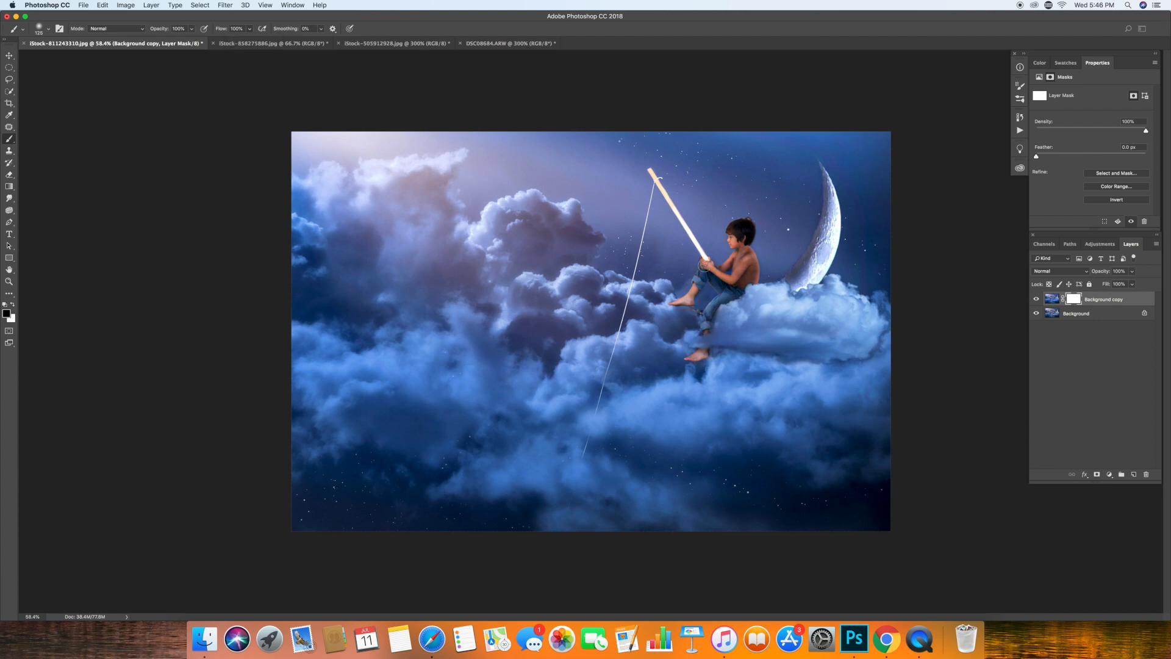
key("backslash")
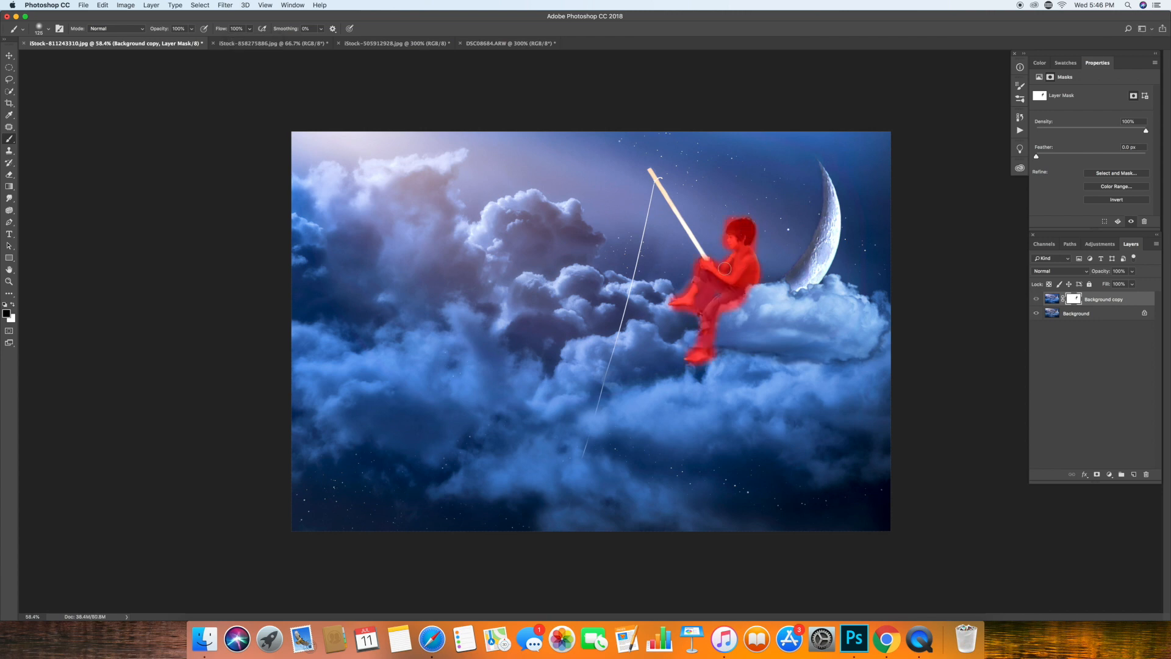
key("backslash")
Lower the Background copy layer's opacity to about 46% and merge the visible layers.
left_click_drag(1133, 270, 1122, 285)
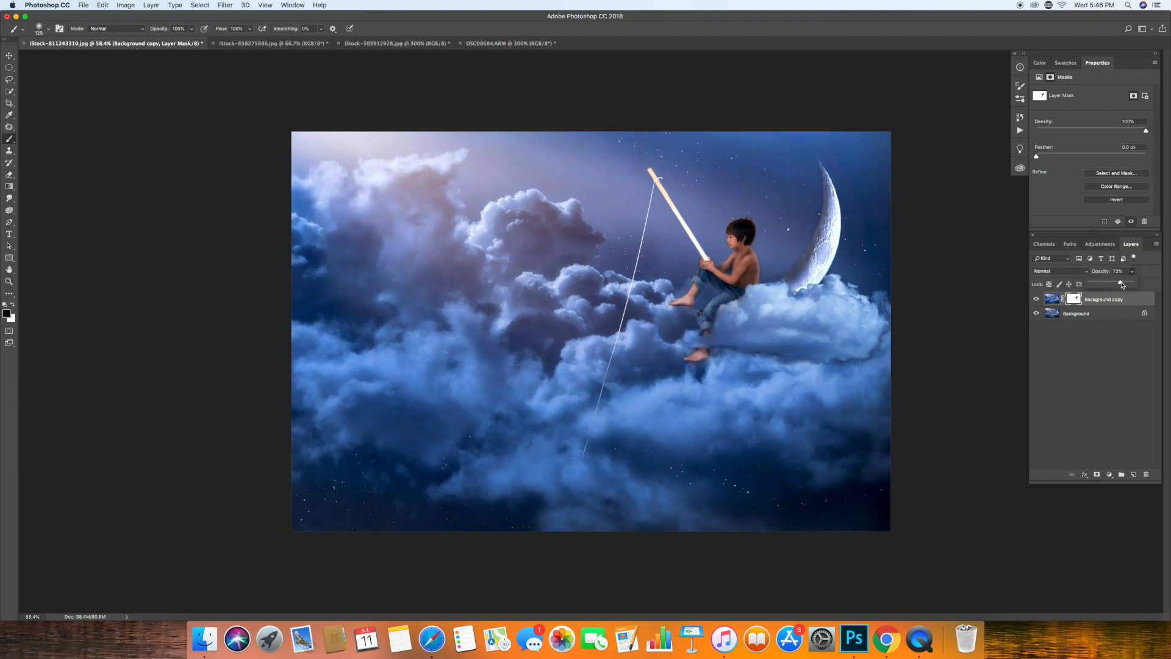
mouse_move(1132, 271)
left_mouse_down()
mouse_move(1109, 286)
mouse_move(1121, 286)
left_mouse_up()
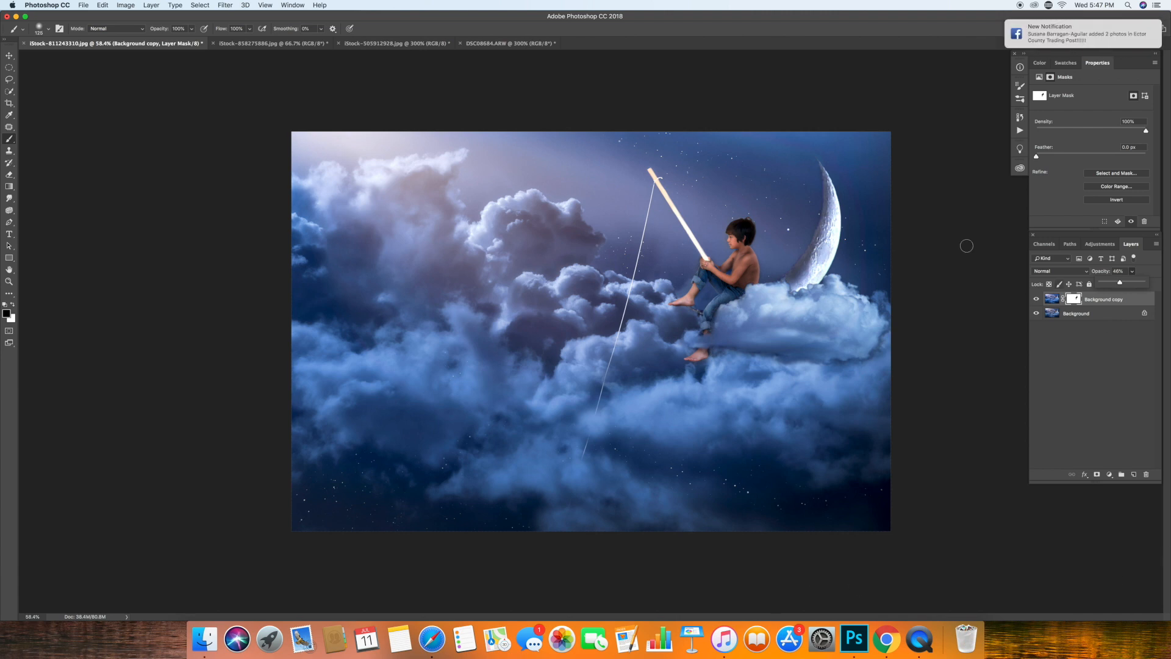
left_click(126, 5)
mouse_move(150, 5)
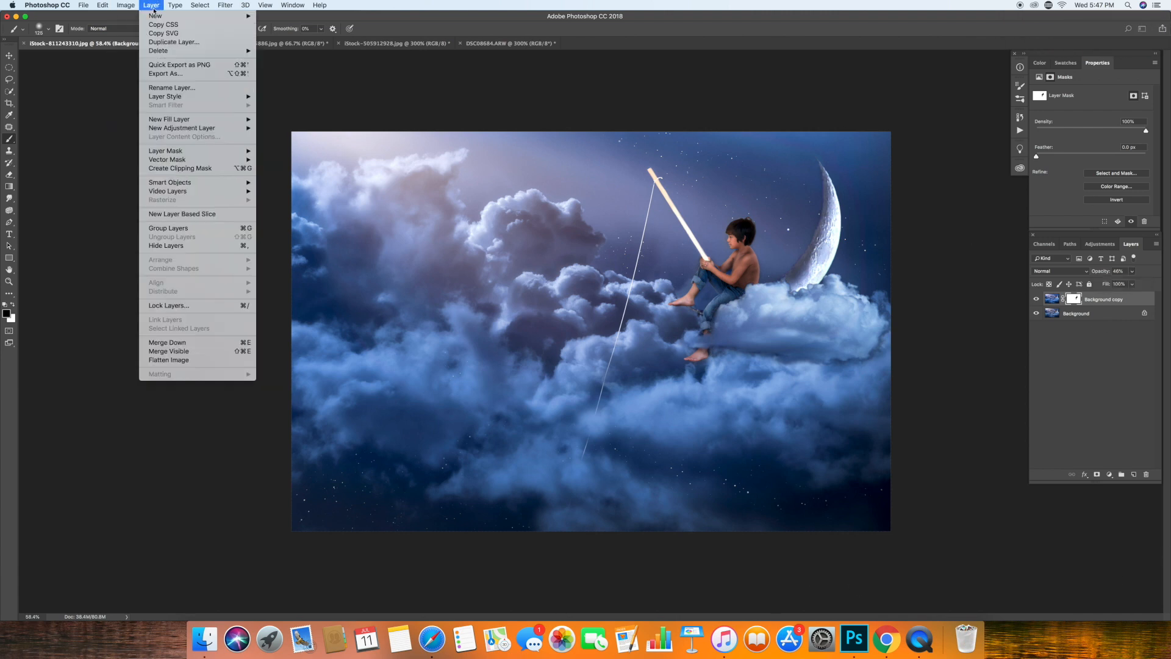
left_click(174, 355)
Add a Curves adjustment layer that slightly brightens the midtones, with a second curve point in the shadows.
left_click(1109, 474)
left_click(1115, 529)
left_click_drag(1098, 160, 1096, 155)
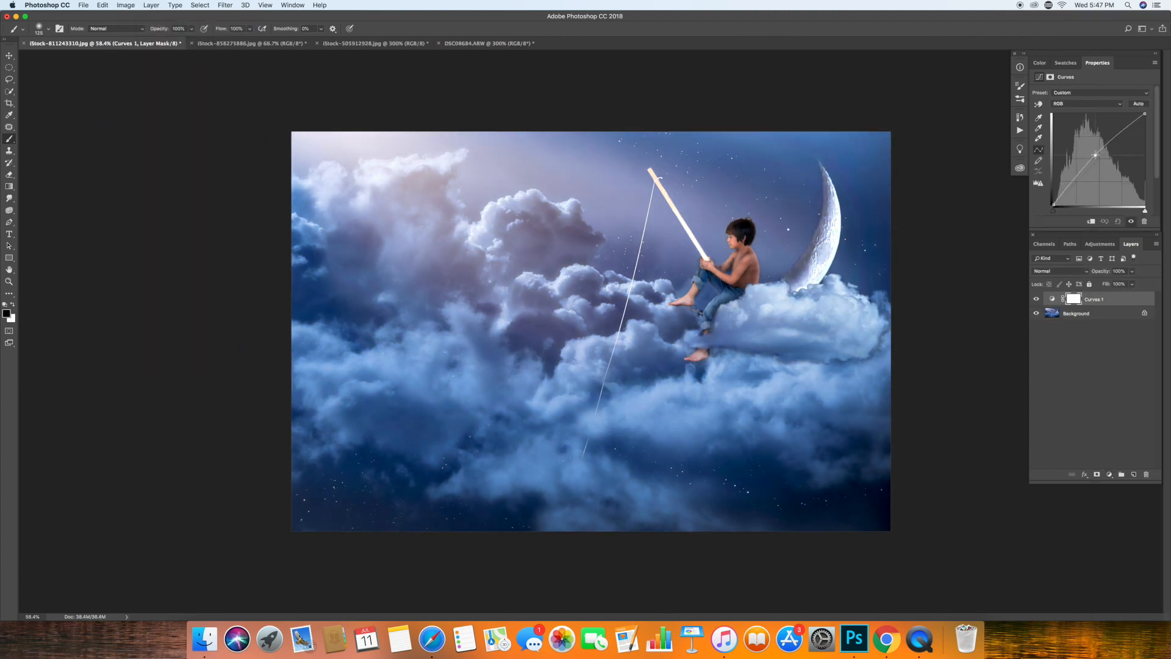
left_click(1067, 189)
Invert the Curves mask and paint white with a very large soft brush over the boy and moon area to reveal the brightening.
key("super+i")
key("bracketright")
key("bracketright")
key("bracketright")
key("bracketright")
key("bracketright")
key("bracketright")
key("bracketright")
key("bracketright")
key("bracketright")
key("bracketright")
key("bracketright")
key("bracketright")
key("bracketright")
key("bracketright")
key("bracketright")
key("bracketright")
key("bracketright")
key("bracketright")
key("bracketright")
key("bracketright")
key("x")
mouse_move(726, 266)
left_mouse_down()
mouse_move(808, 233)
mouse_move(741, 217)
left_mouse_up()
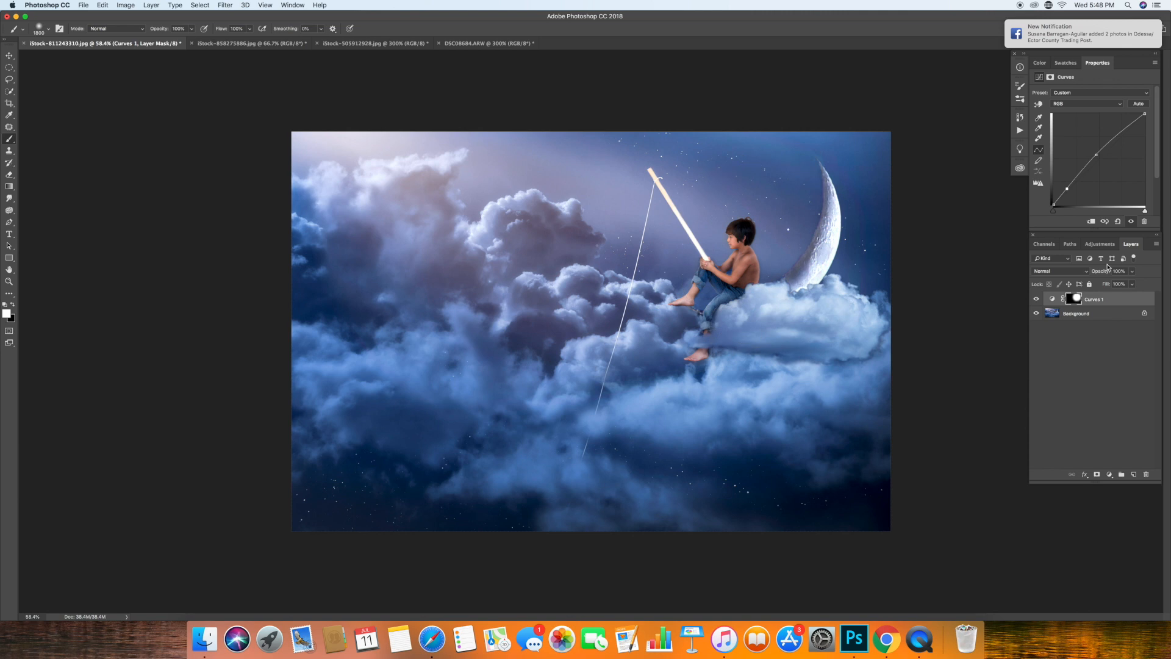
Reduce the Curves layer's opacity to about 67% and compare the image with and without the adjustment.
left_click(1132, 271)
left_click_drag(1134, 283, 1119, 284)
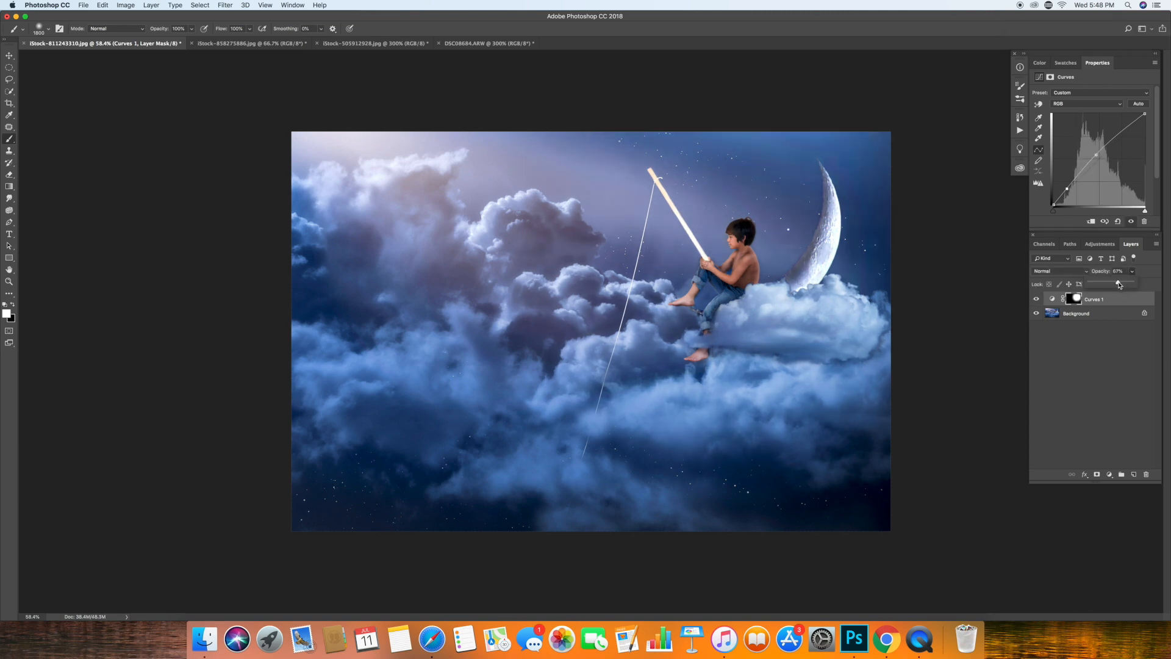
left_click(1038, 301)
left_click(83, 8)
mouse_move(97, 8)
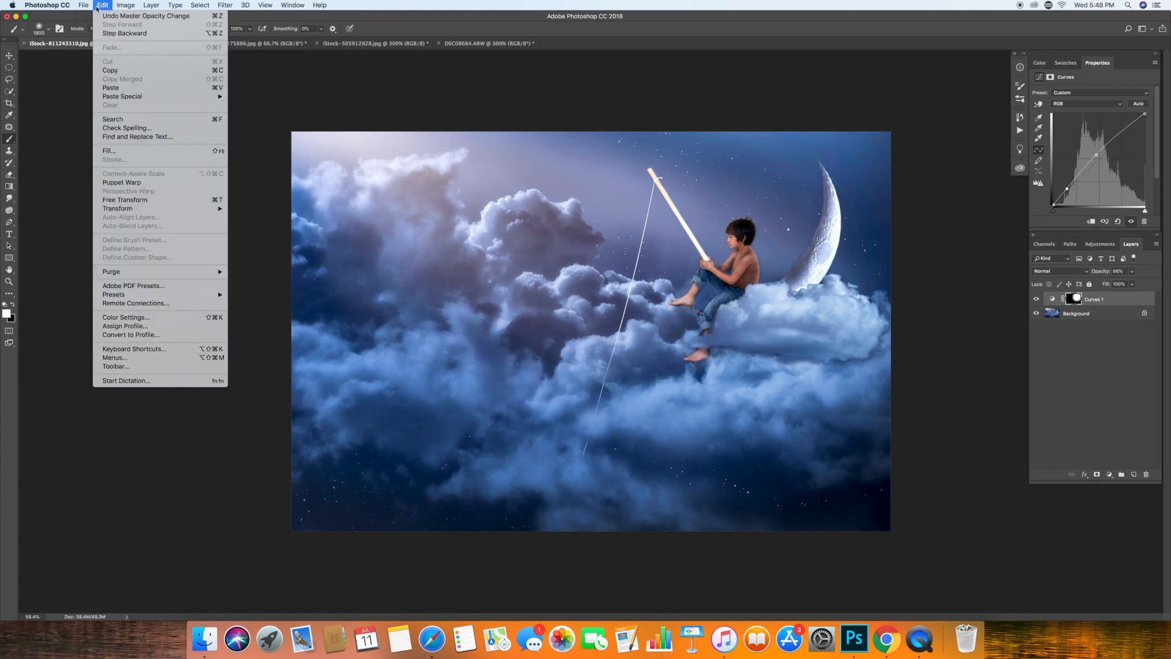